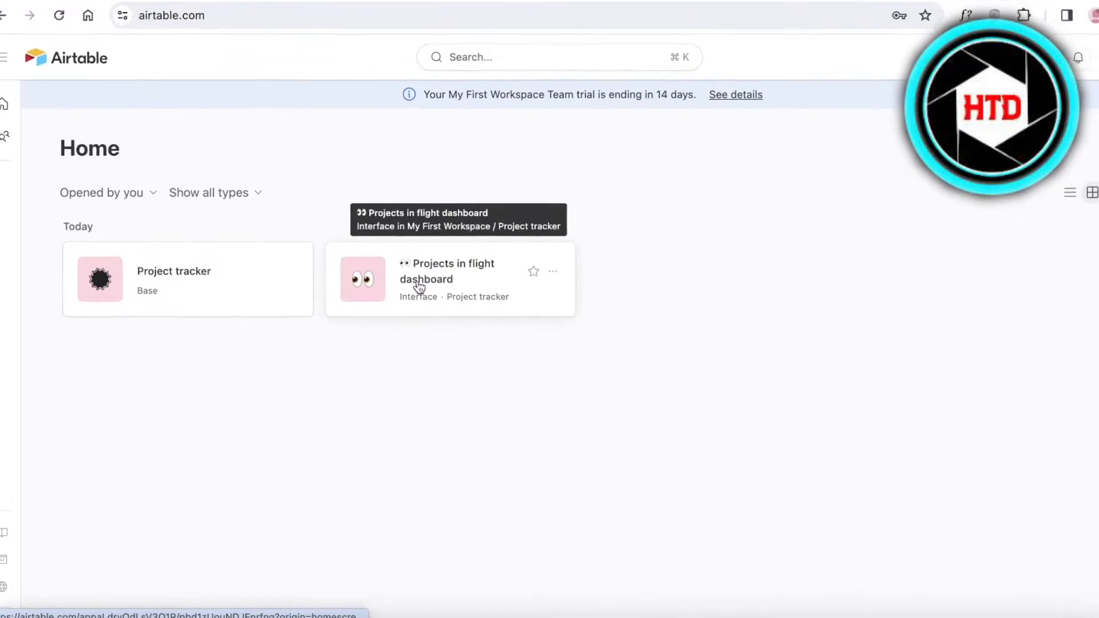
Open the Projects in flight dashboard interface and look over its project overview.
right_click(420, 286)
key(Escape)
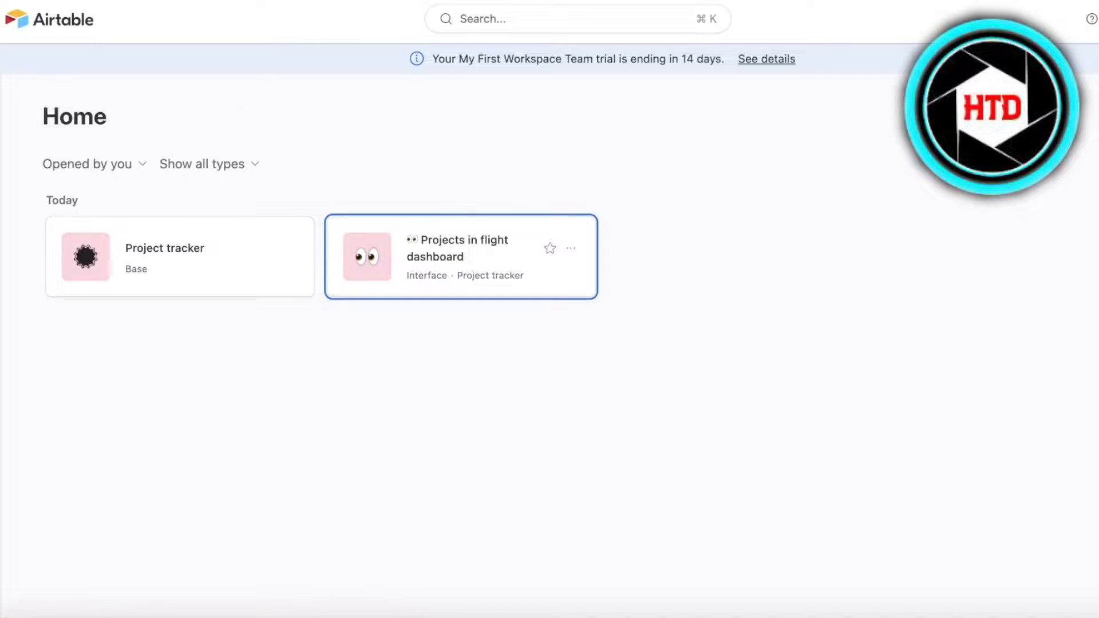
key(Return)
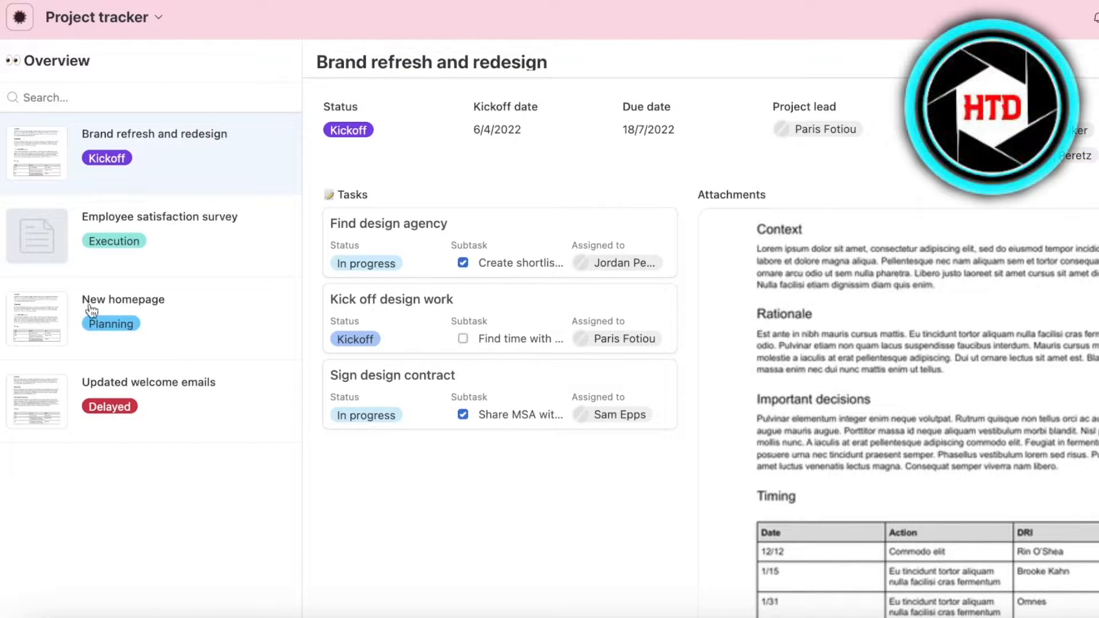
scroll(314, 392, down, 3)
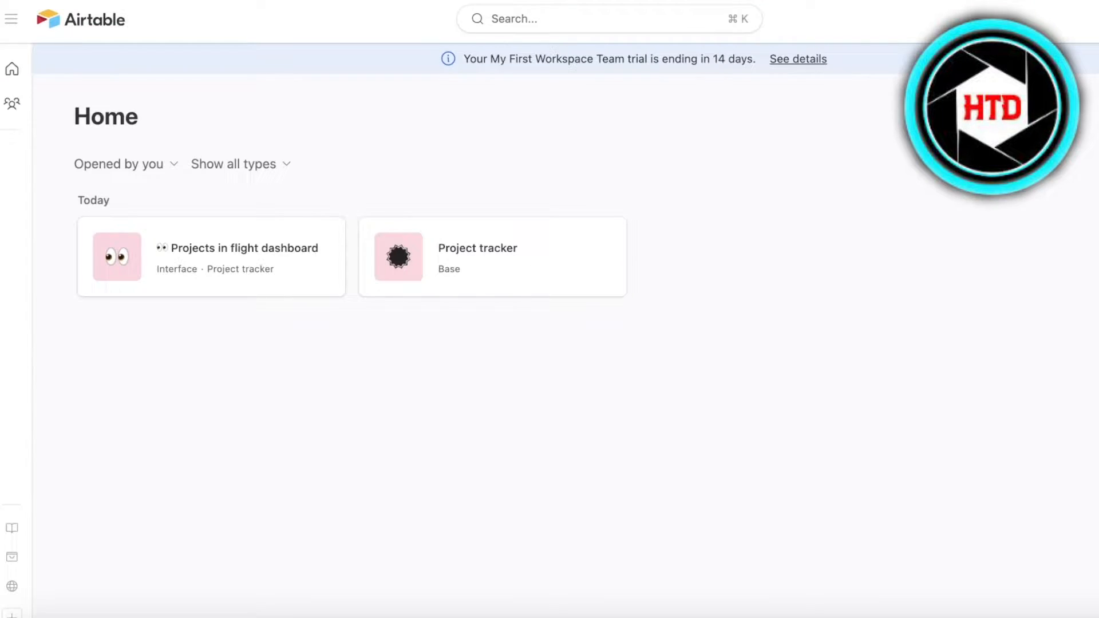
Create a new base from scratch in the Launch workspace.
mouse_move(26, 55)
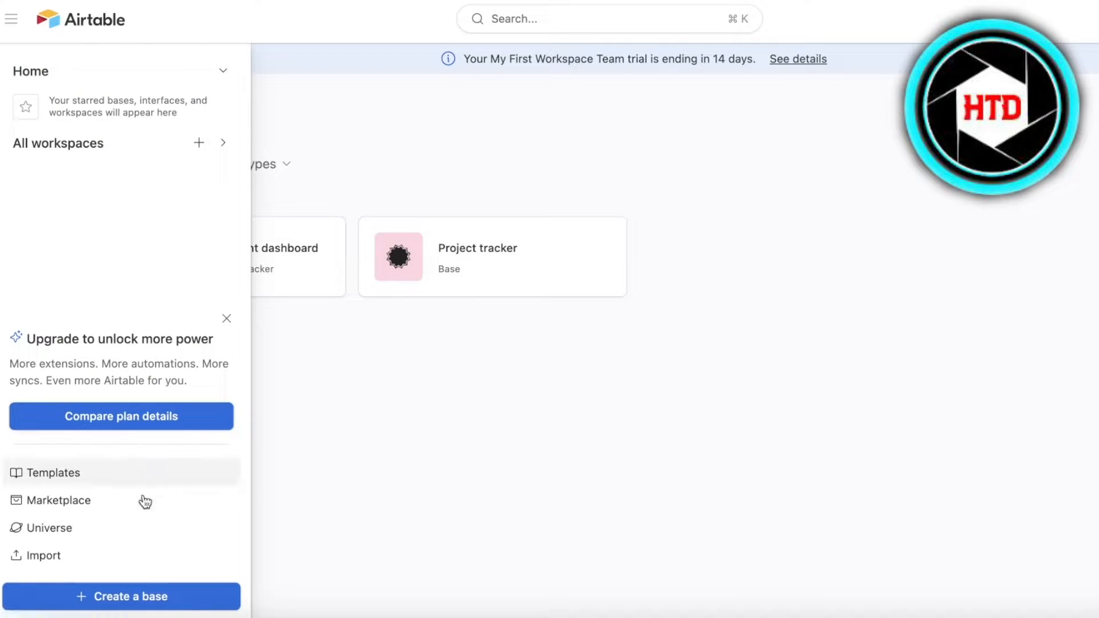
click(146, 596)
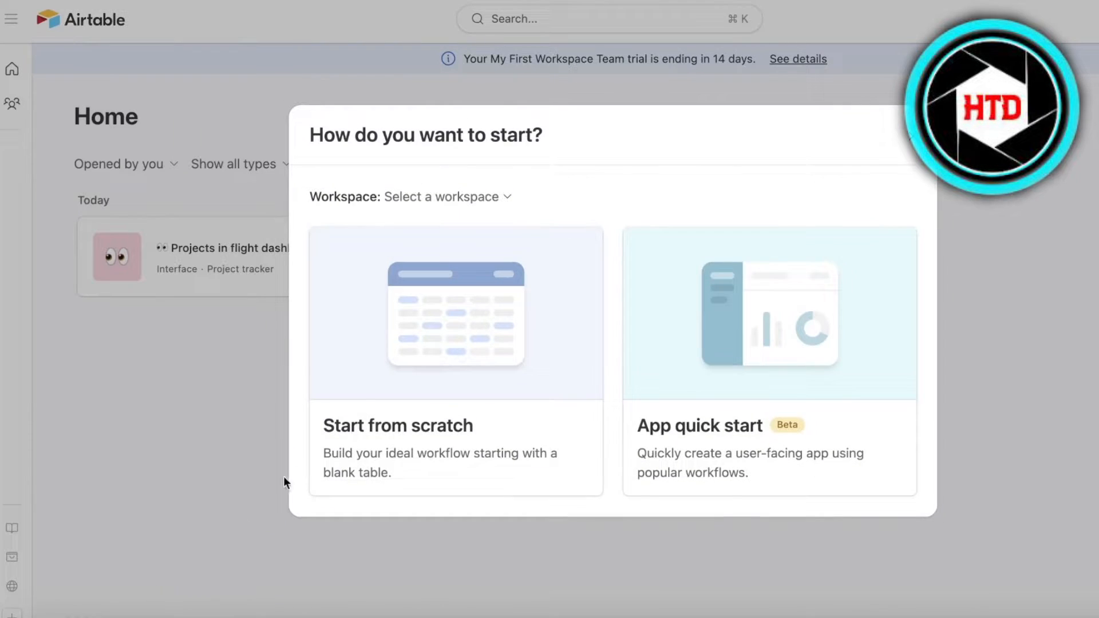
click(402, 345)
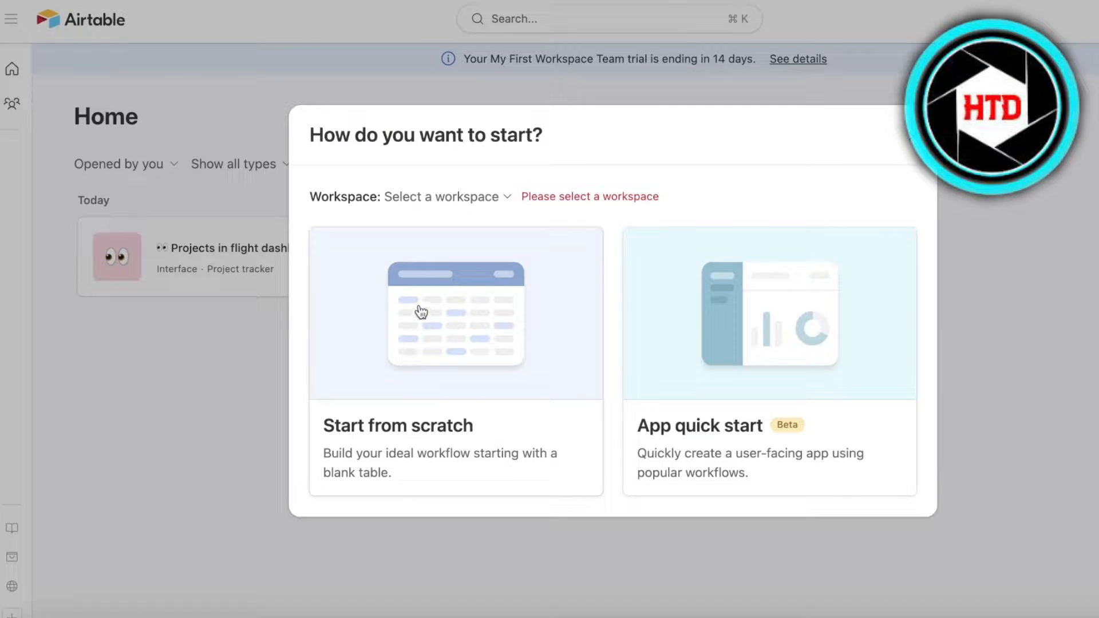
click(453, 202)
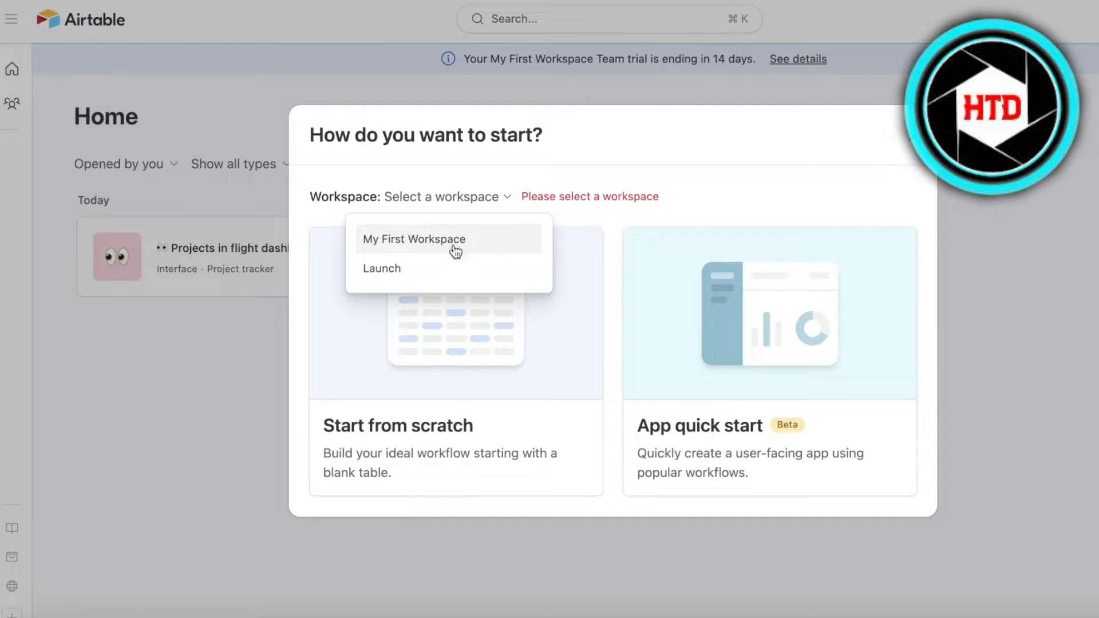
click(430, 268)
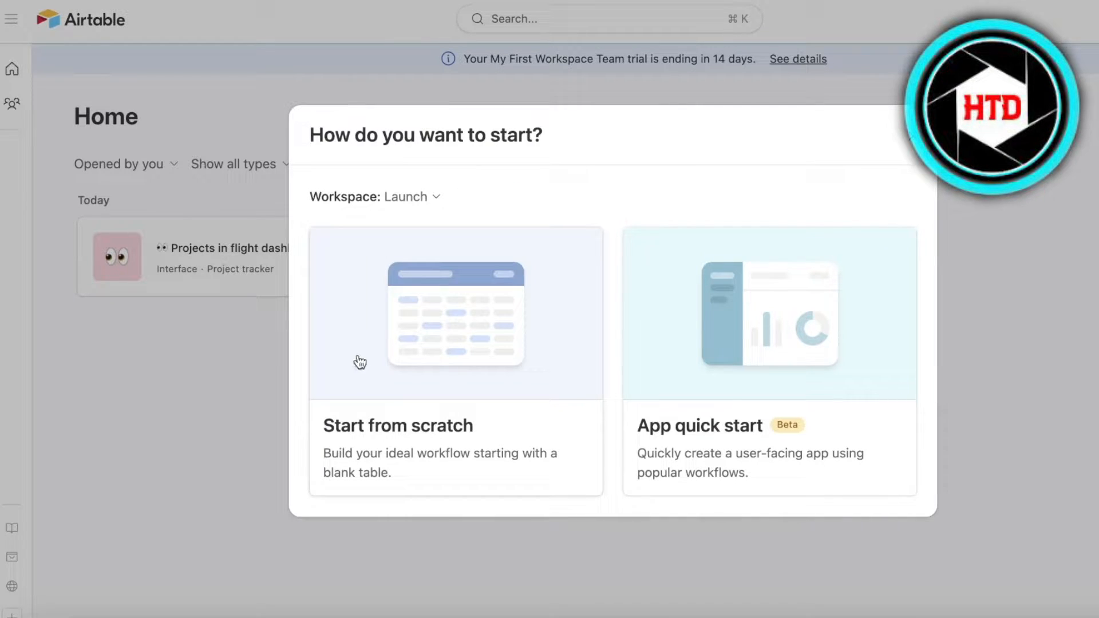
click(432, 318)
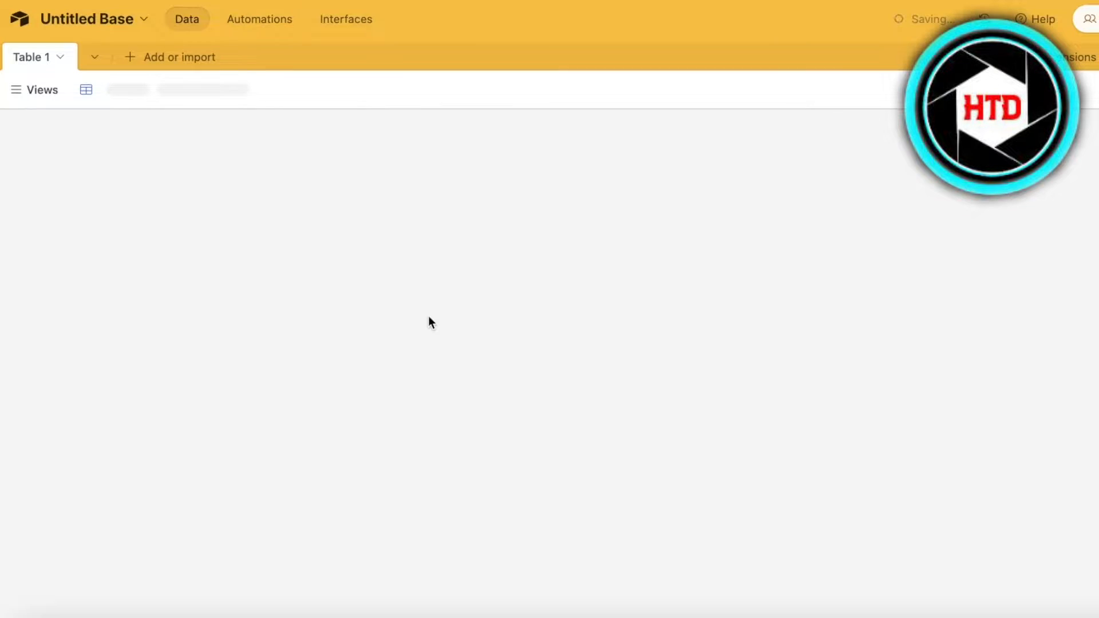
Rename the untitled base as Product Launch.
click(120, 23)
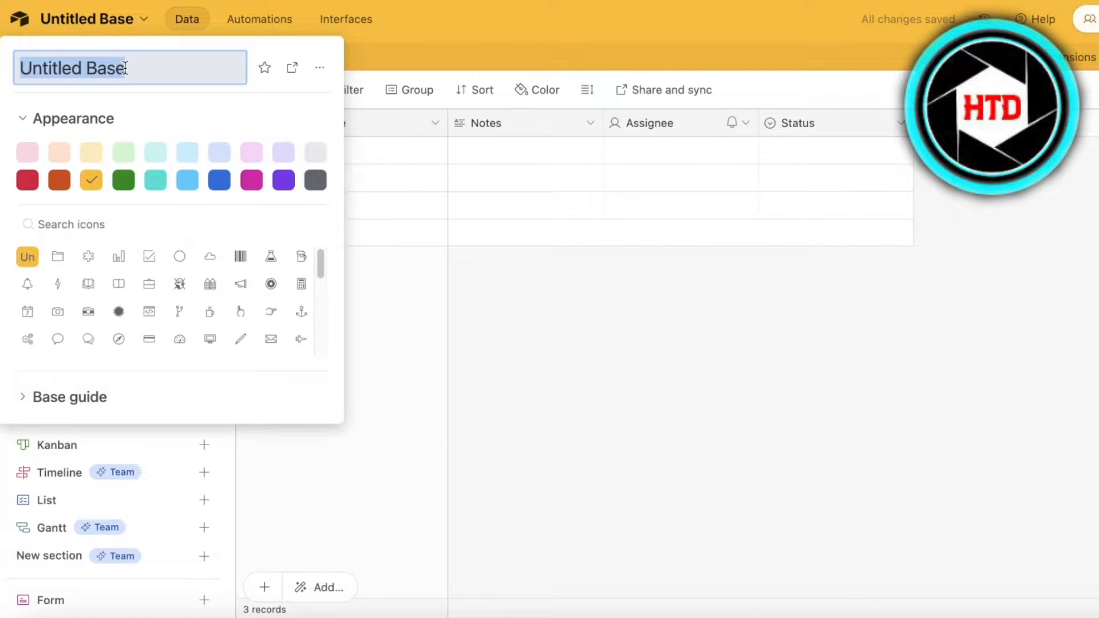
text(A)
key(BackSpace)
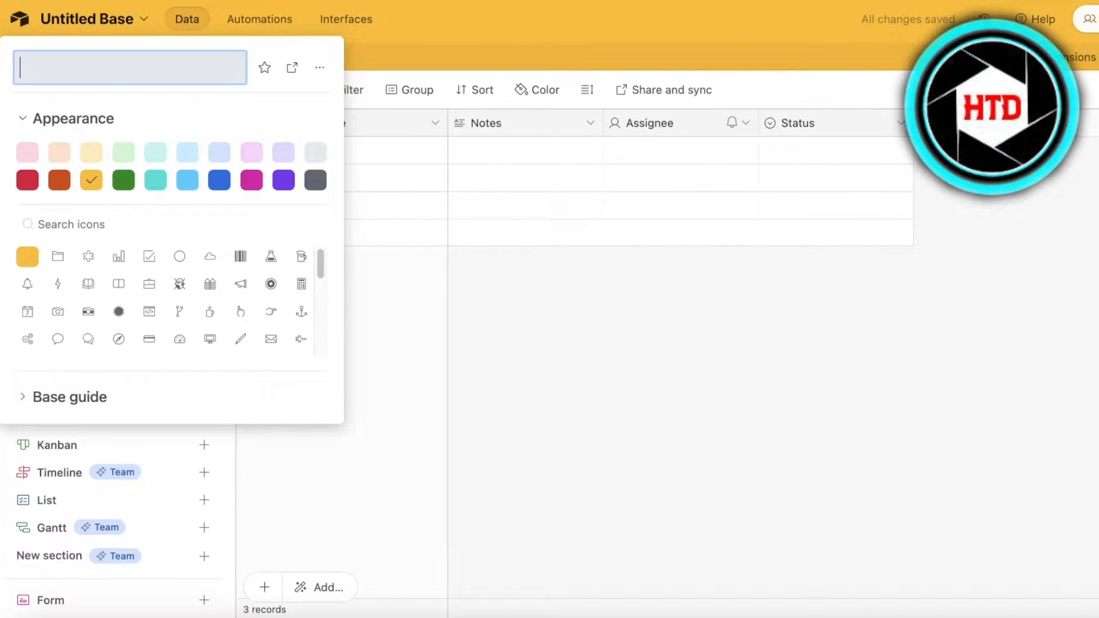
text(Mar)
key(BackSpace)
key(BackSpace)
key(BackSpace)
text(Pro)
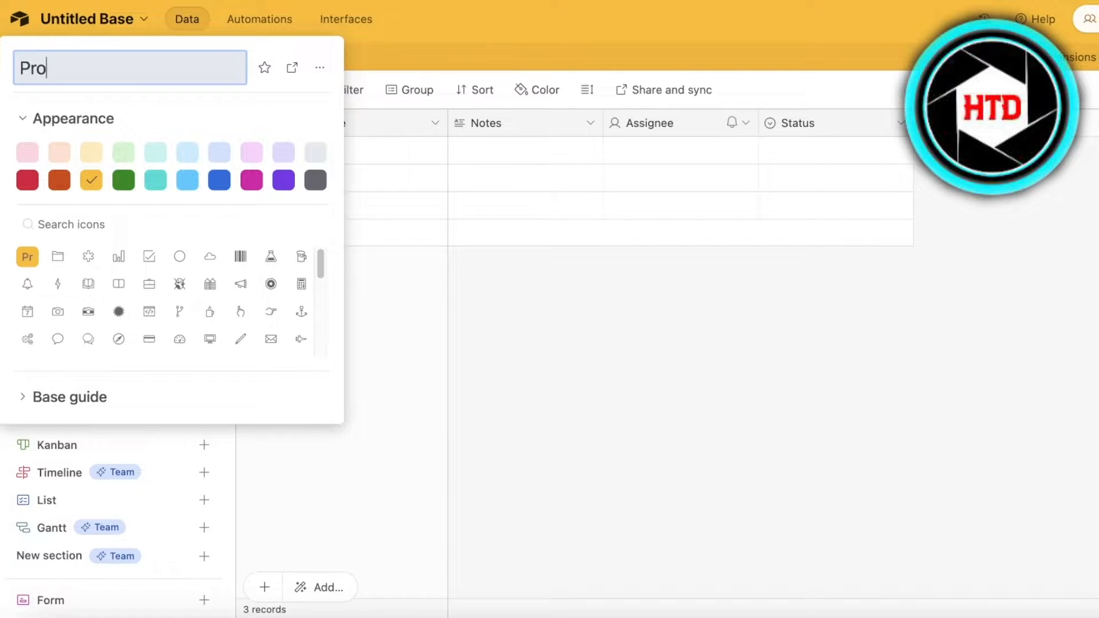
text(duct Launch)
Try to apply a light pink and a light blue colour to the Product Launch base.
click(26, 149)
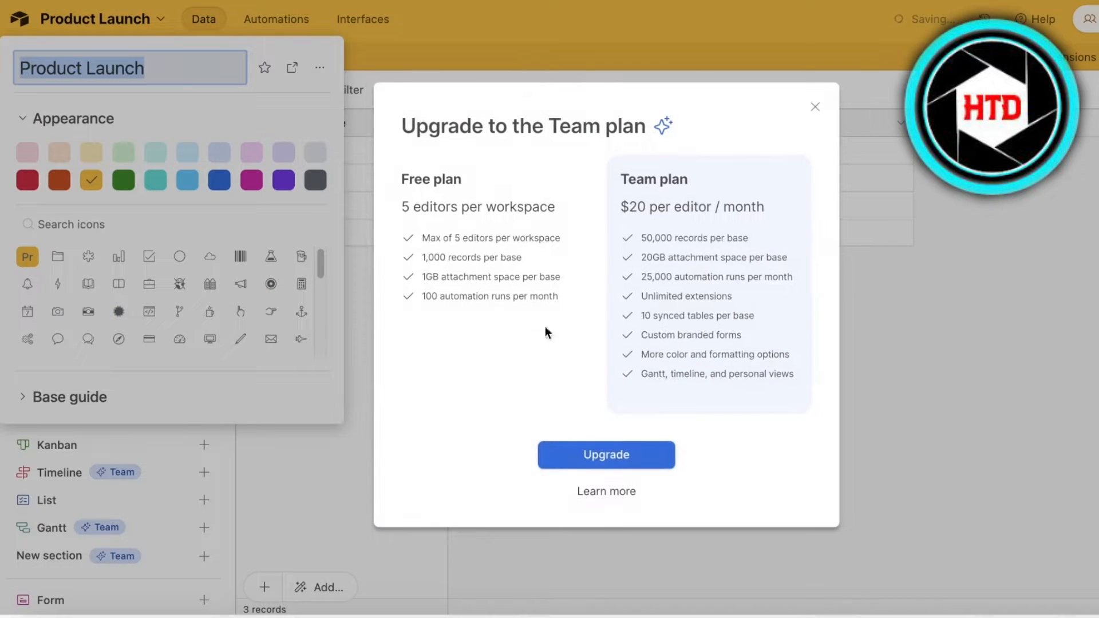
click(814, 107)
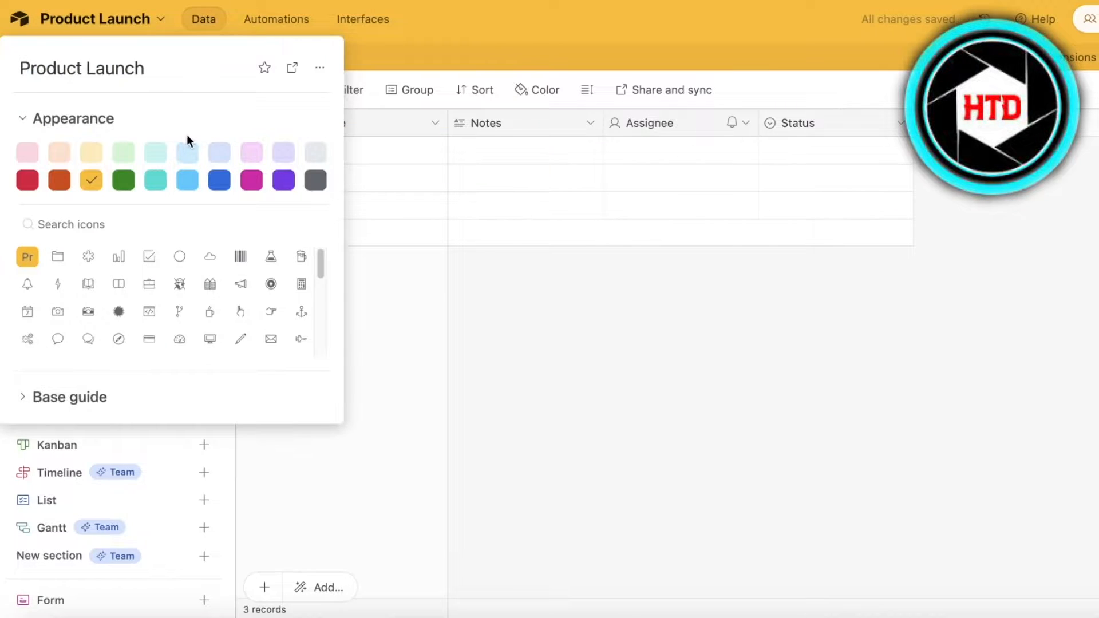
click(187, 151)
click(815, 107)
Try several icons for the Product Launch base and settle on the asterisk.
scroll(143, 269, down, 3)
click(118, 281)
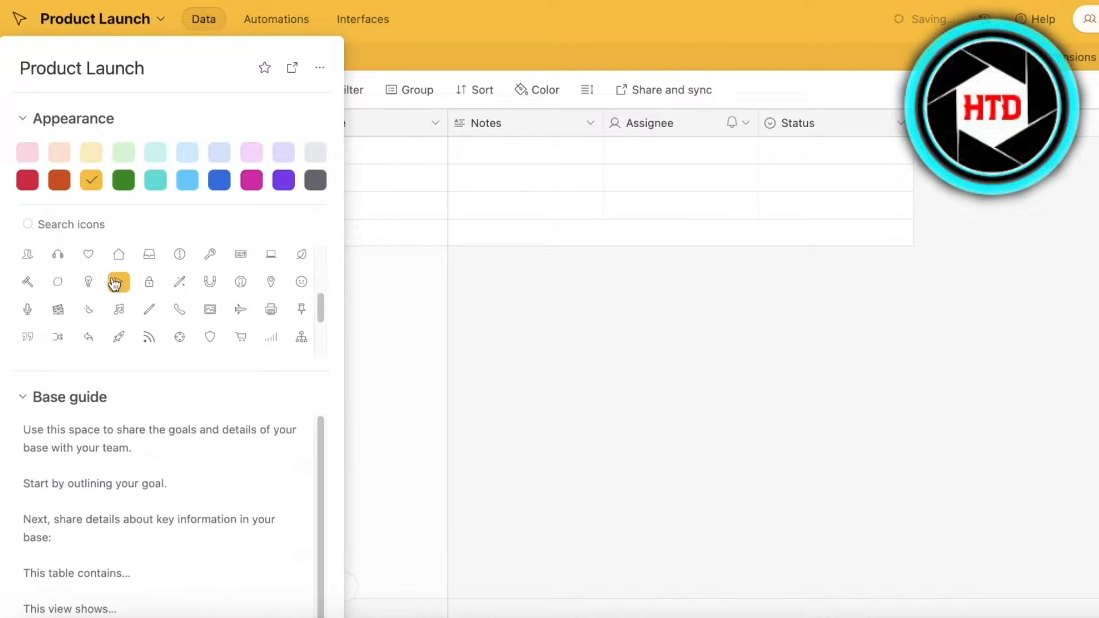
click(211, 283)
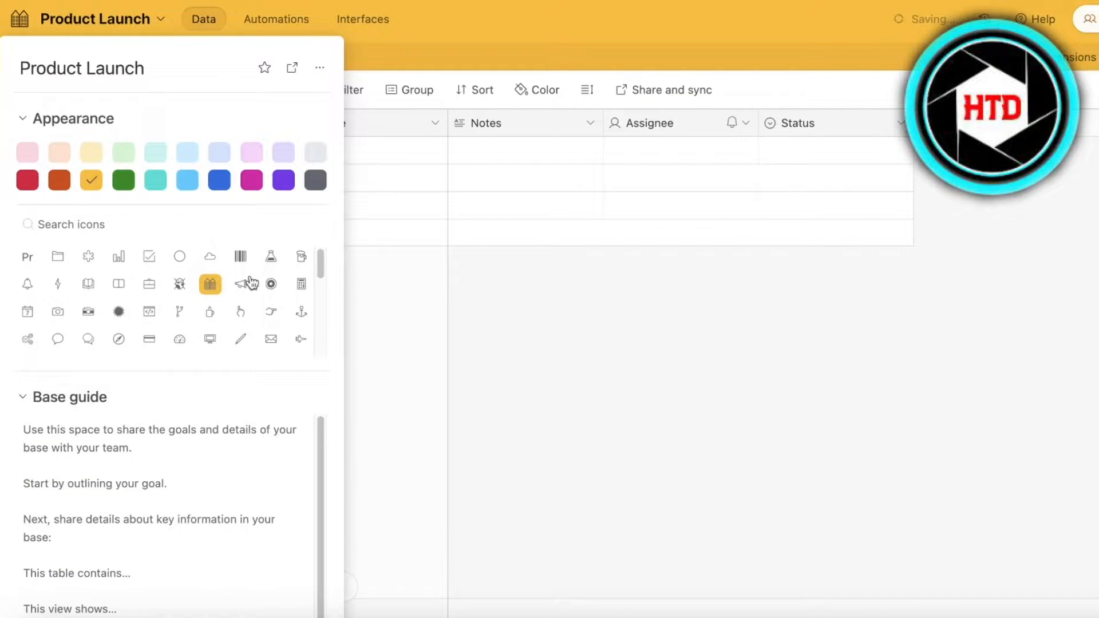
click(273, 286)
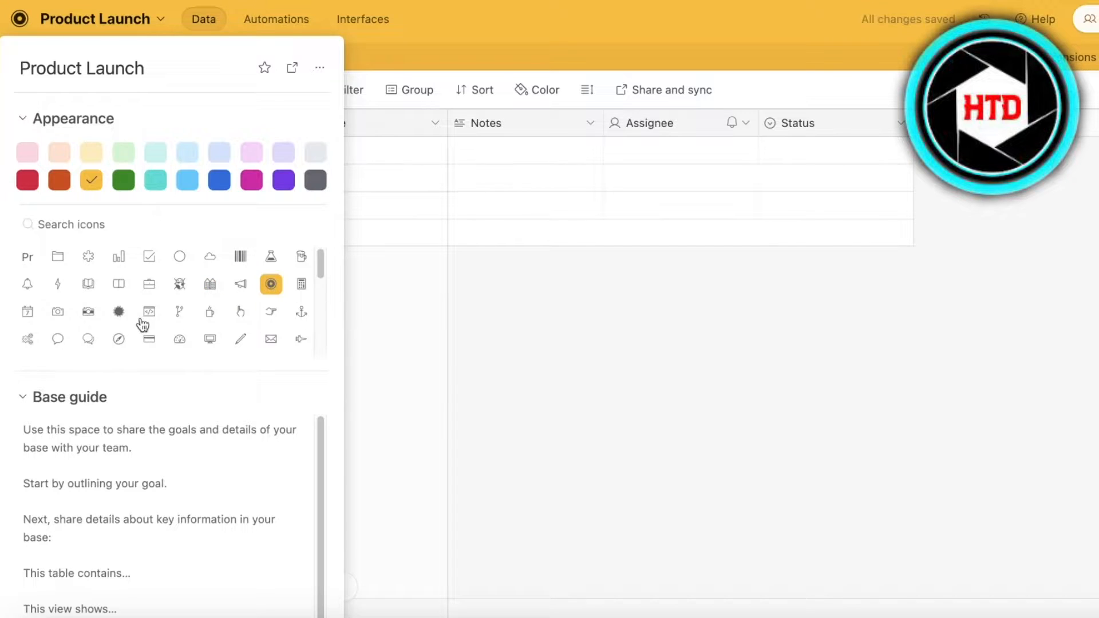
click(85, 258)
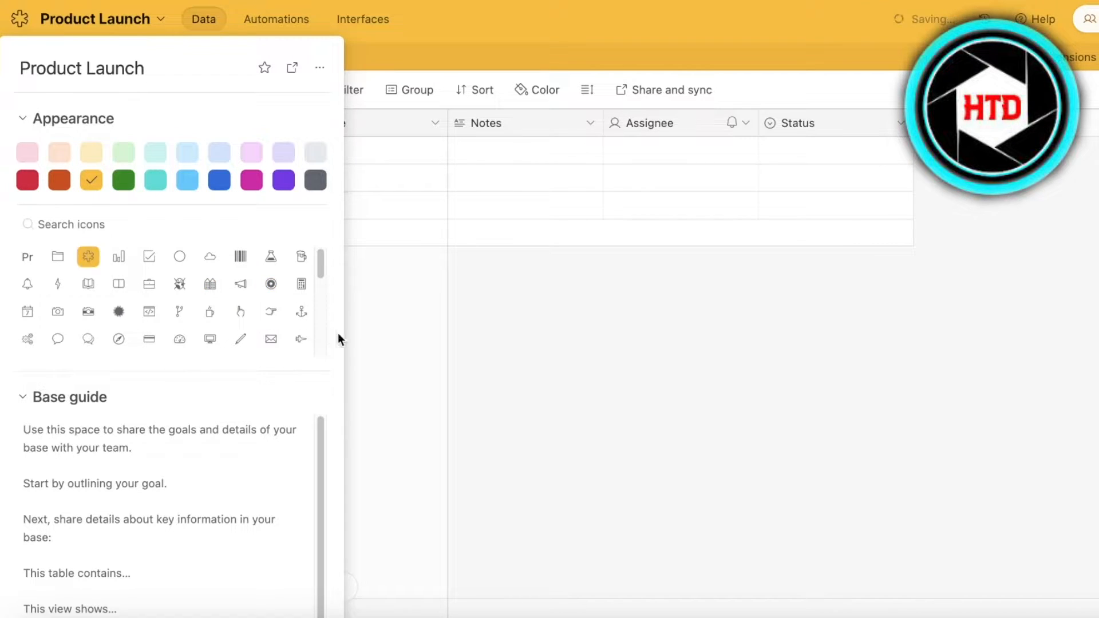
click(483, 321)
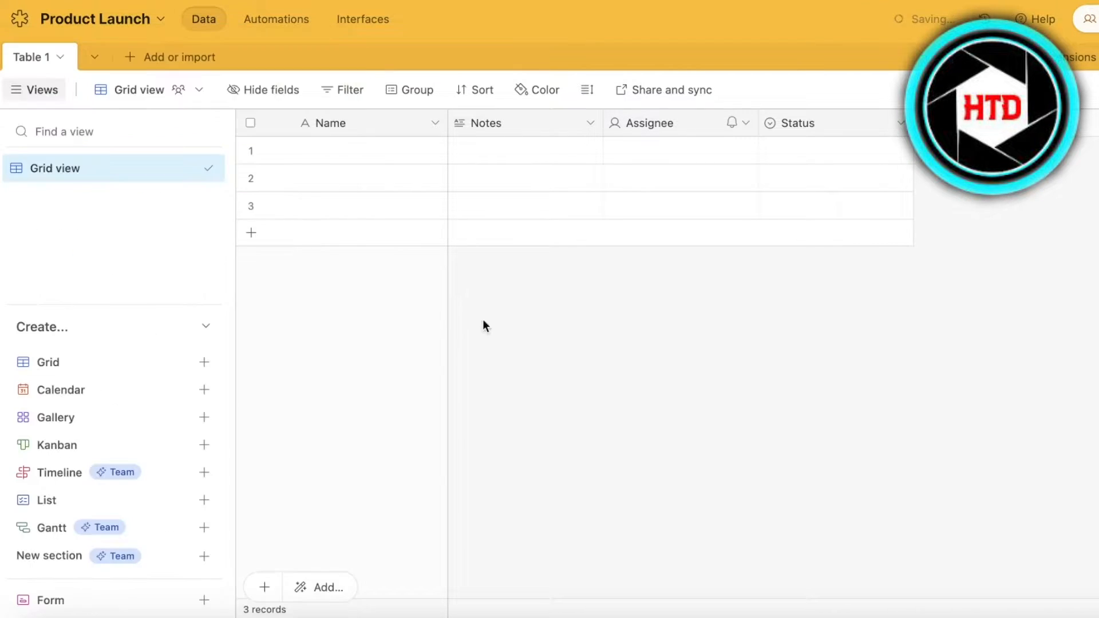
Rename Table 1 as Market and save the new table name.
click(59, 60)
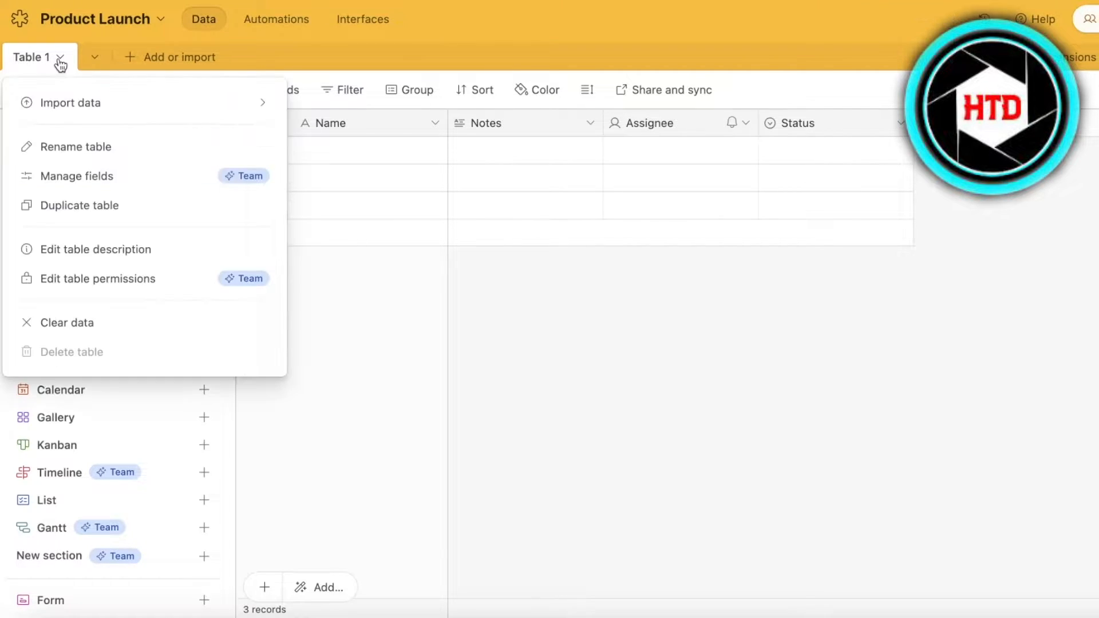
click(63, 147)
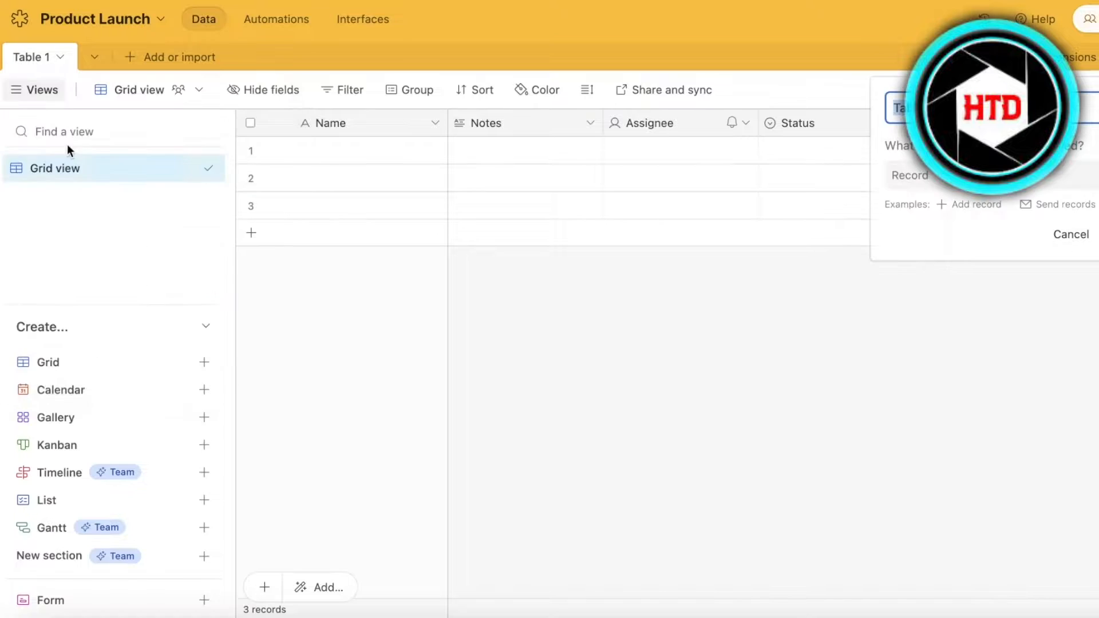
key(BackSpace)
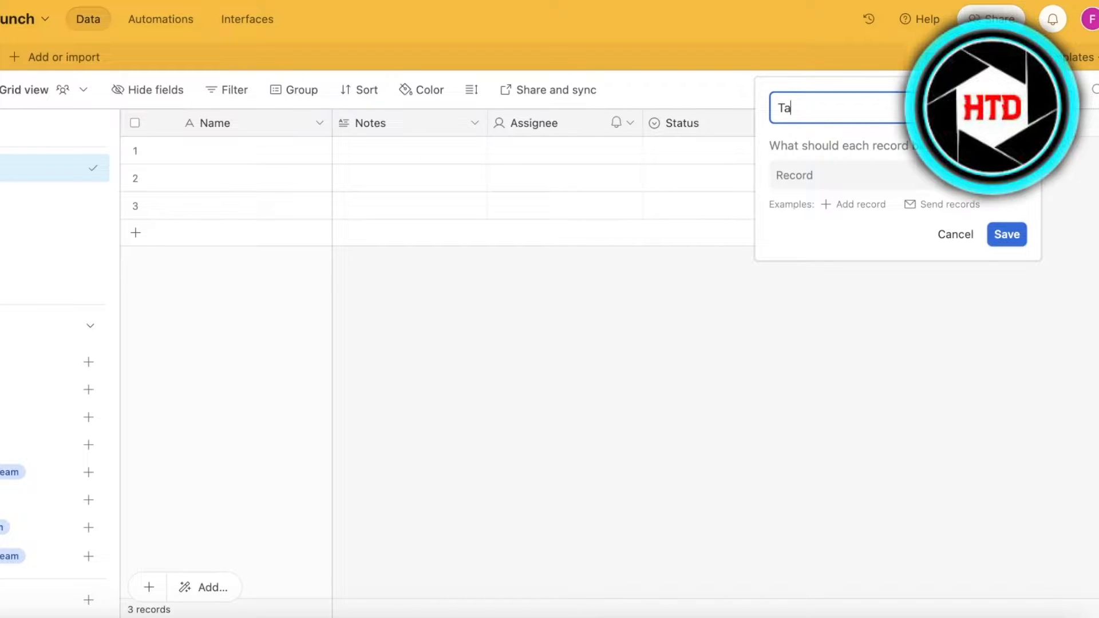
text(Market)
key(Return)
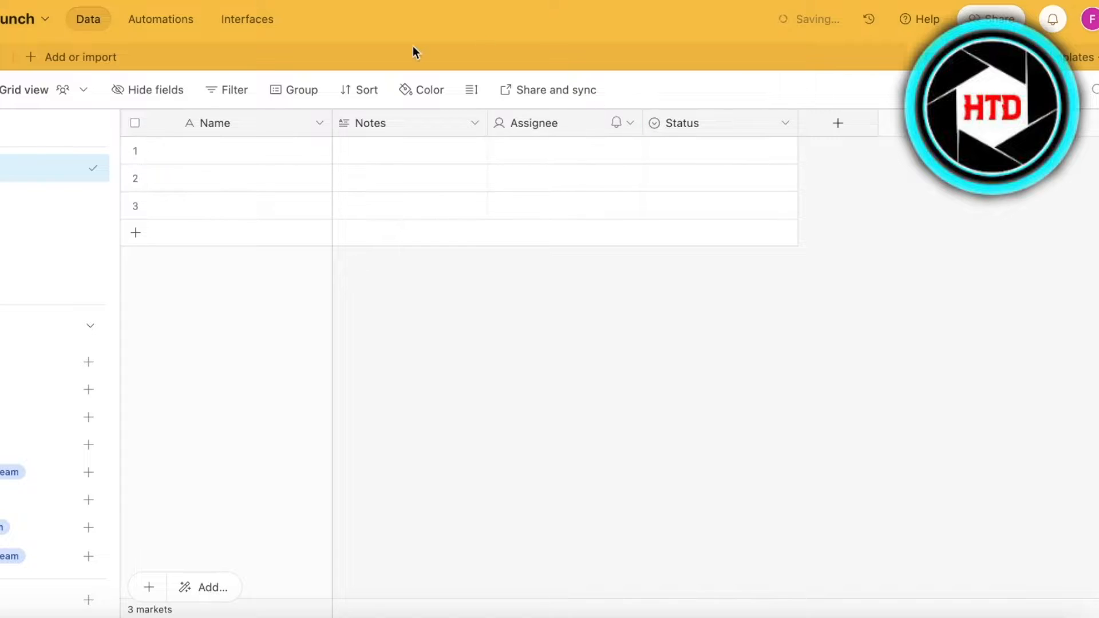
Delete the Notes field from the table.
click(1, 57)
click(277, 274)
click(475, 123)
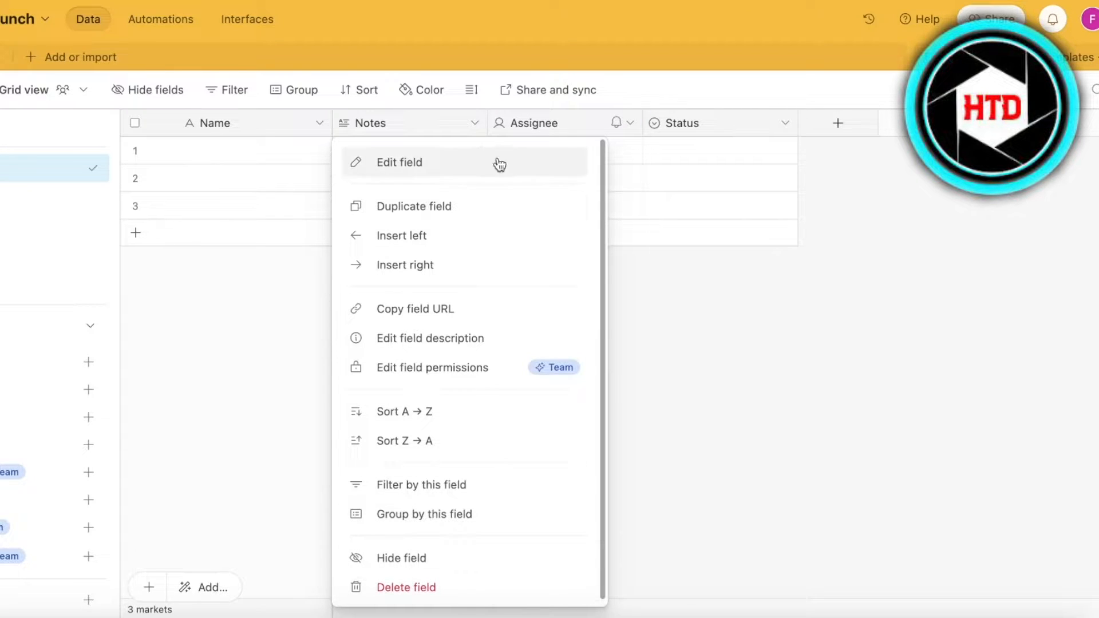
click(464, 601)
Start a new field after Status and look through the available field types.
click(690, 125)
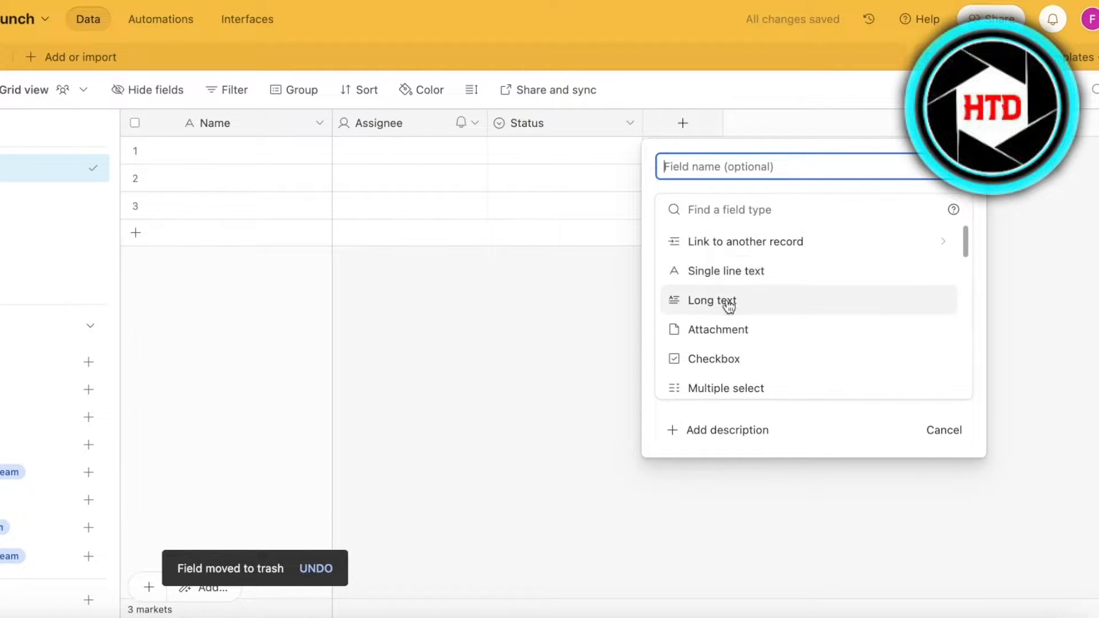
scroll(731, 343, down, 5)
scroll(731, 343, up, 5)
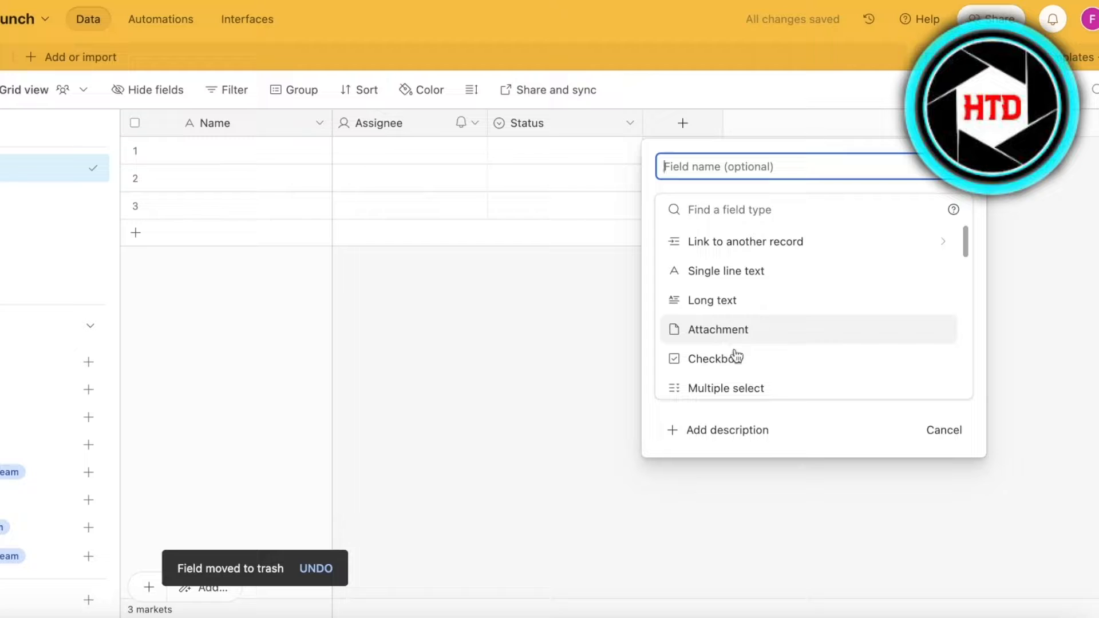
scroll(734, 355, down, 2)
scroll(739, 366, down, 5)
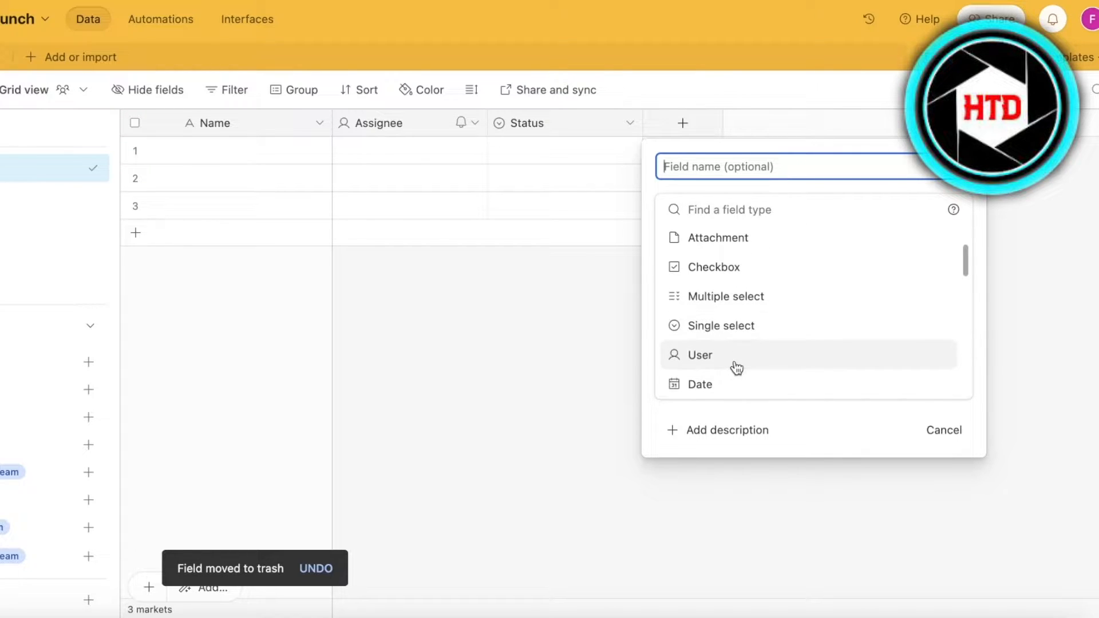
text(sub)
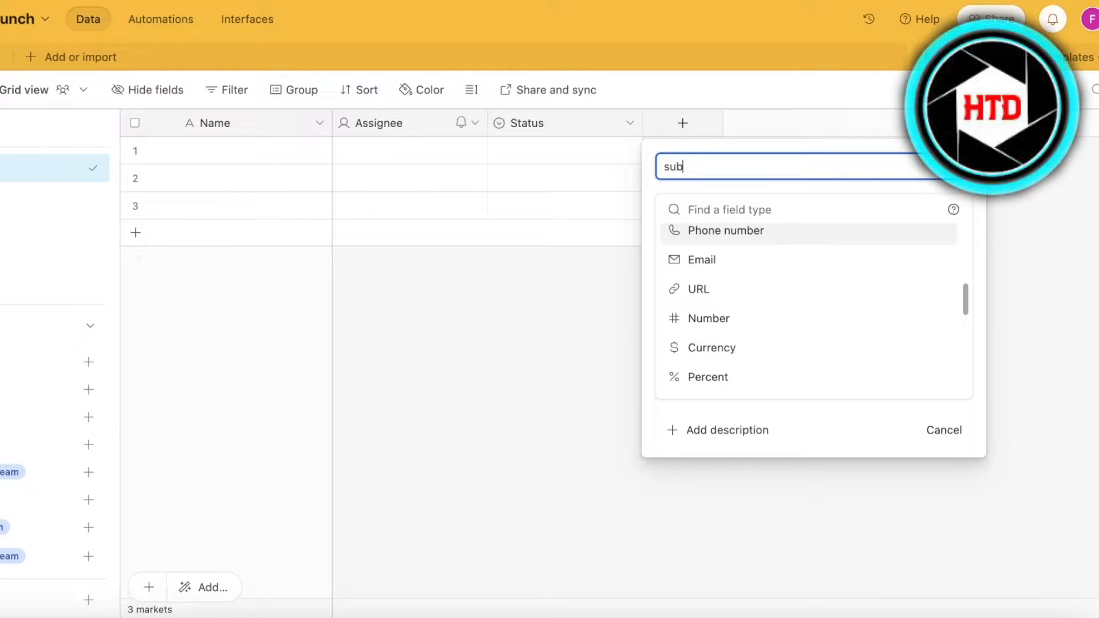
key(BackSpace)
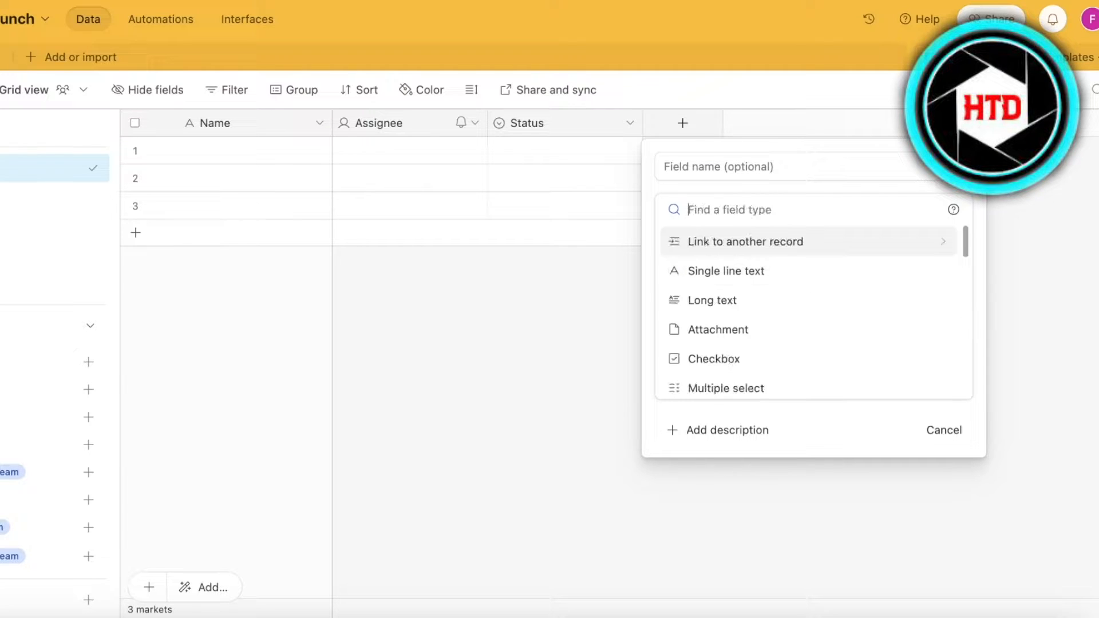
text(tab)
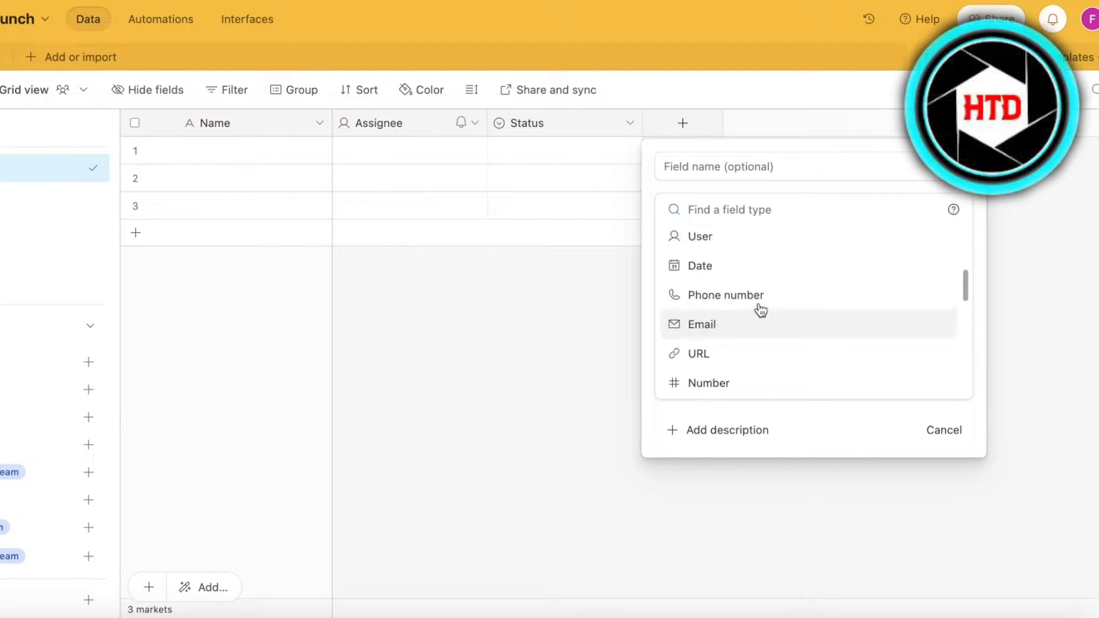
scroll(760, 310, down, 5)
scroll(736, 317, down, 3)
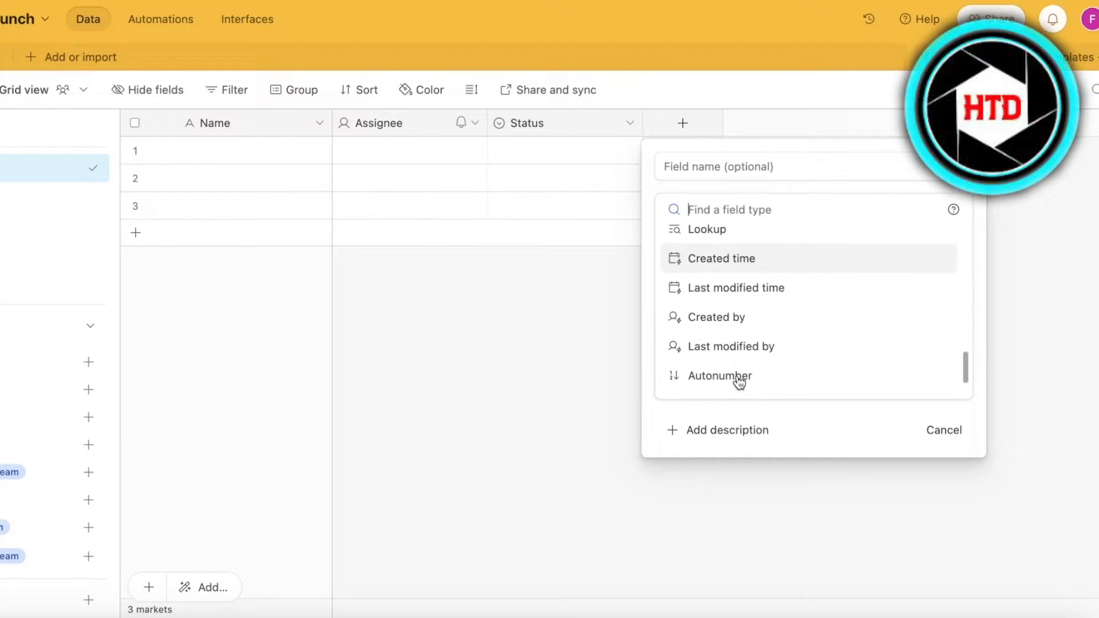
scroll(734, 364, down, 2)
scroll(765, 301, up, 8)
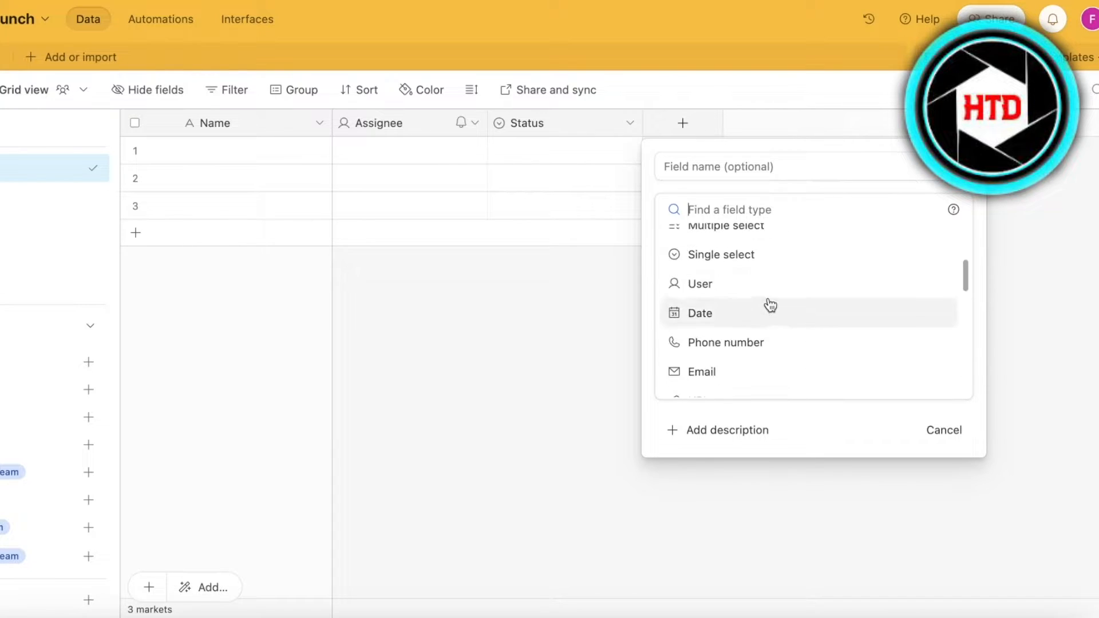
scroll(738, 286, up, 3)
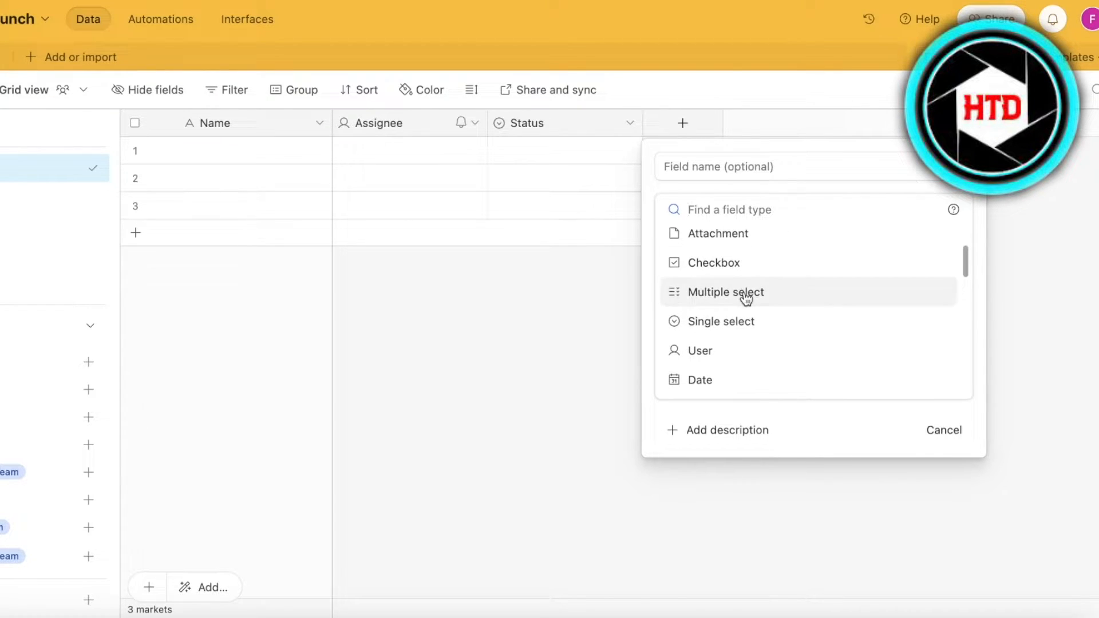
Try setting up the new field as a Multiple select field named Subtasks, and clear the name again.
click(744, 293)
click(754, 150)
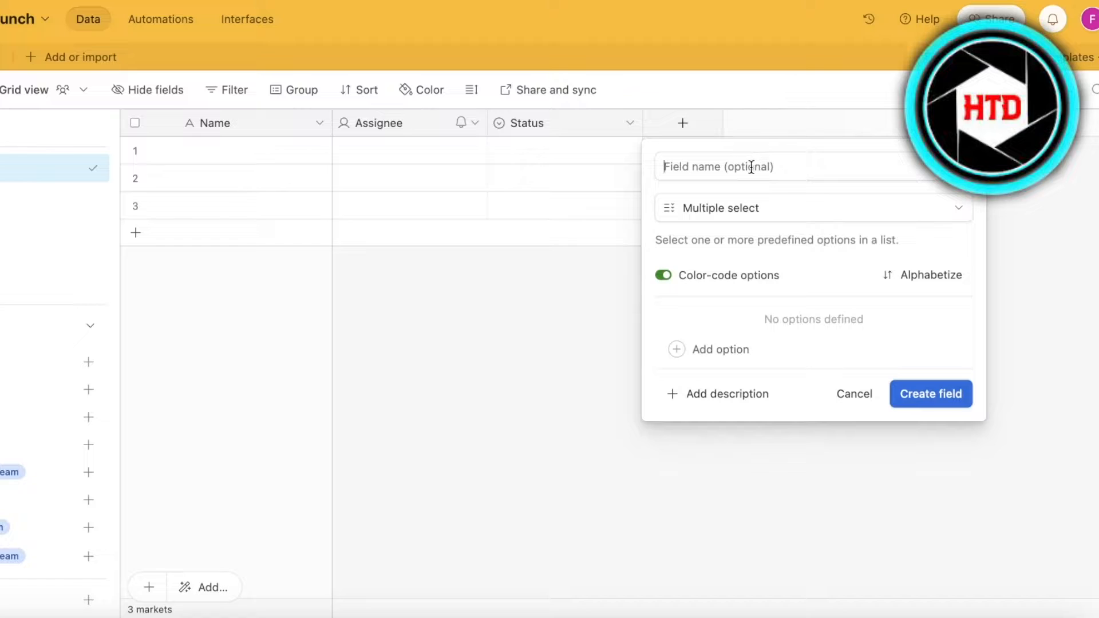
text(A)
key(BackSpace)
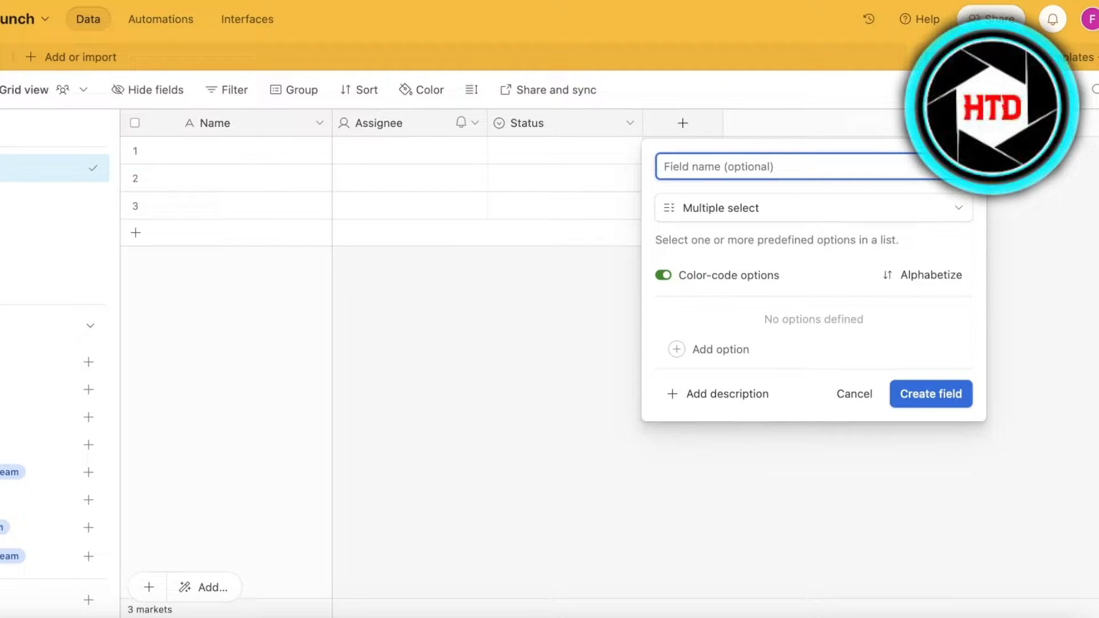
text(Subtasks)
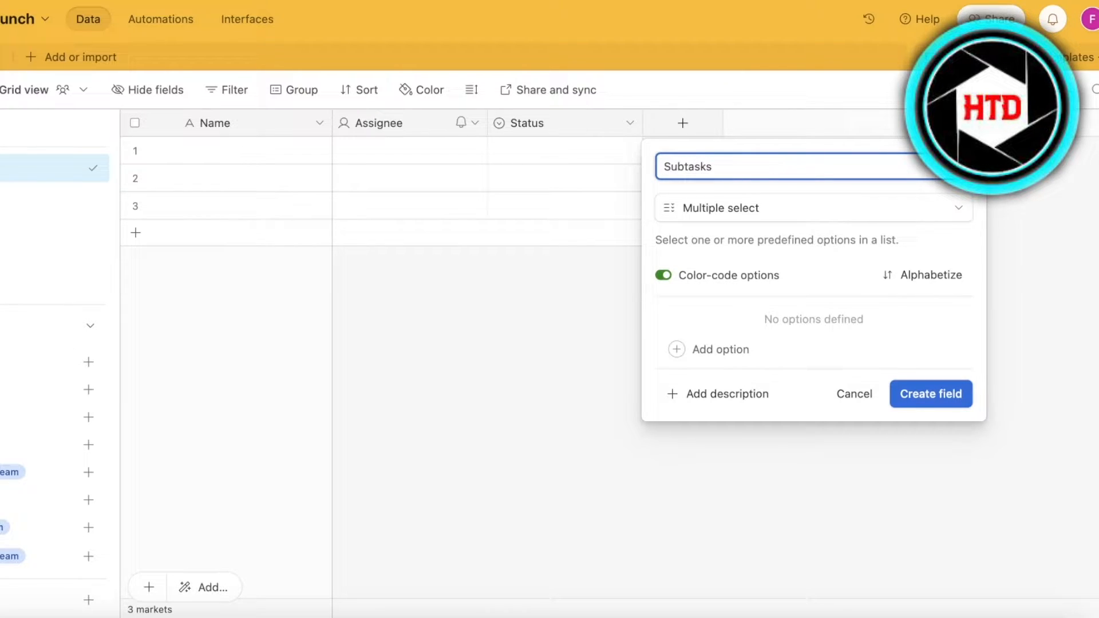
key(BackSpace)
key(BackSpace)
key(BackSpace)
key(BackSpace)
key(BackSpace)
key(BackSpace)
key(BackSpace)
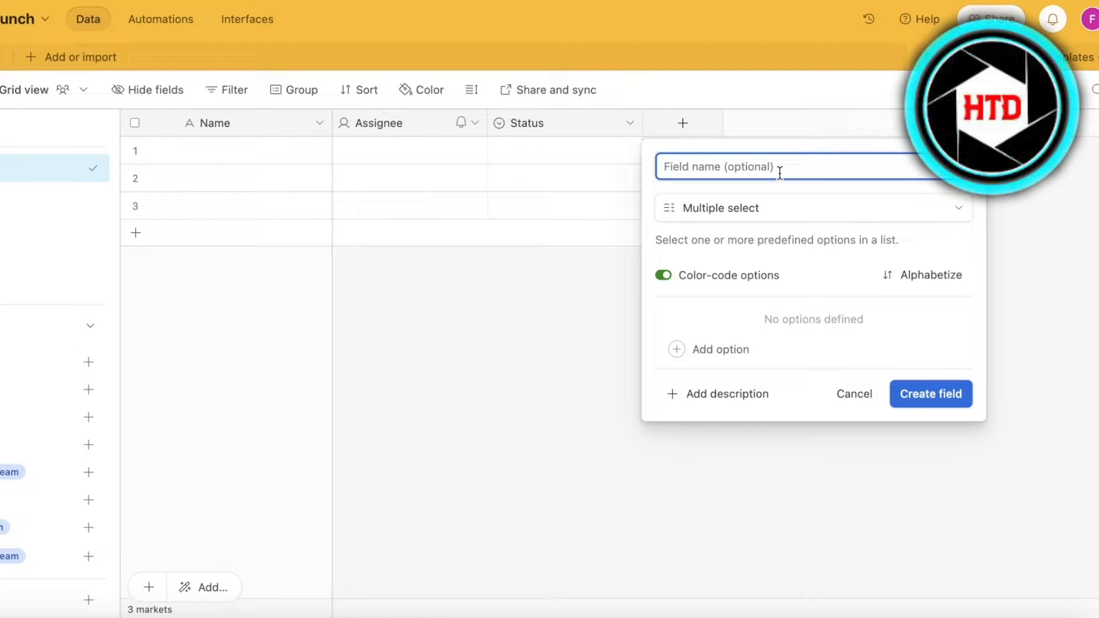
Change the new field's type to Single line text, name it Revenue and create it.
click(784, 211)
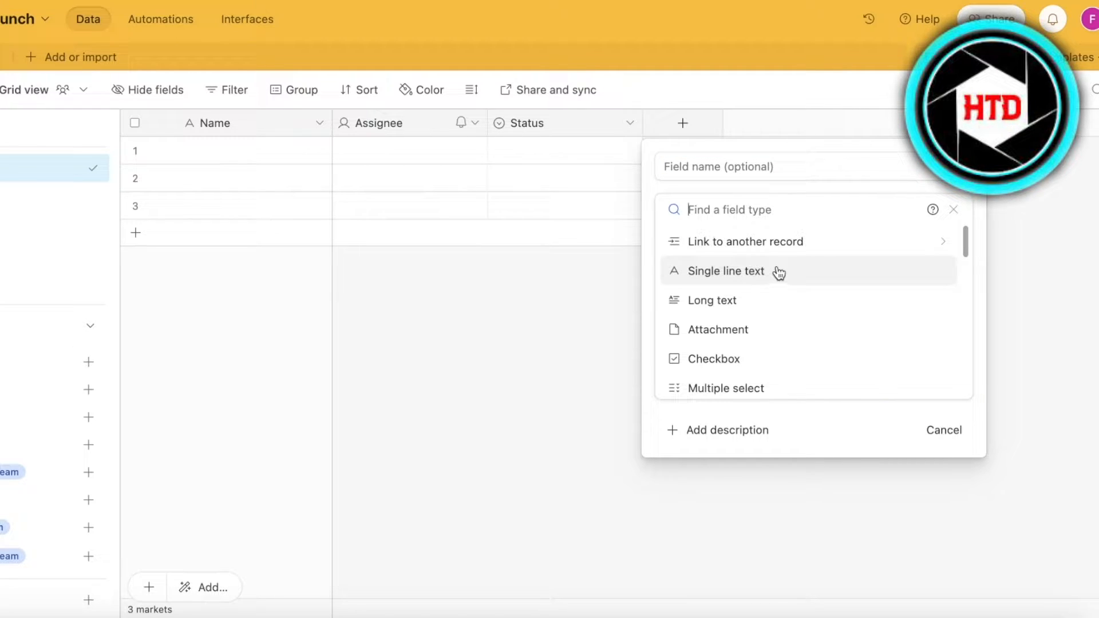
click(779, 358)
click(758, 208)
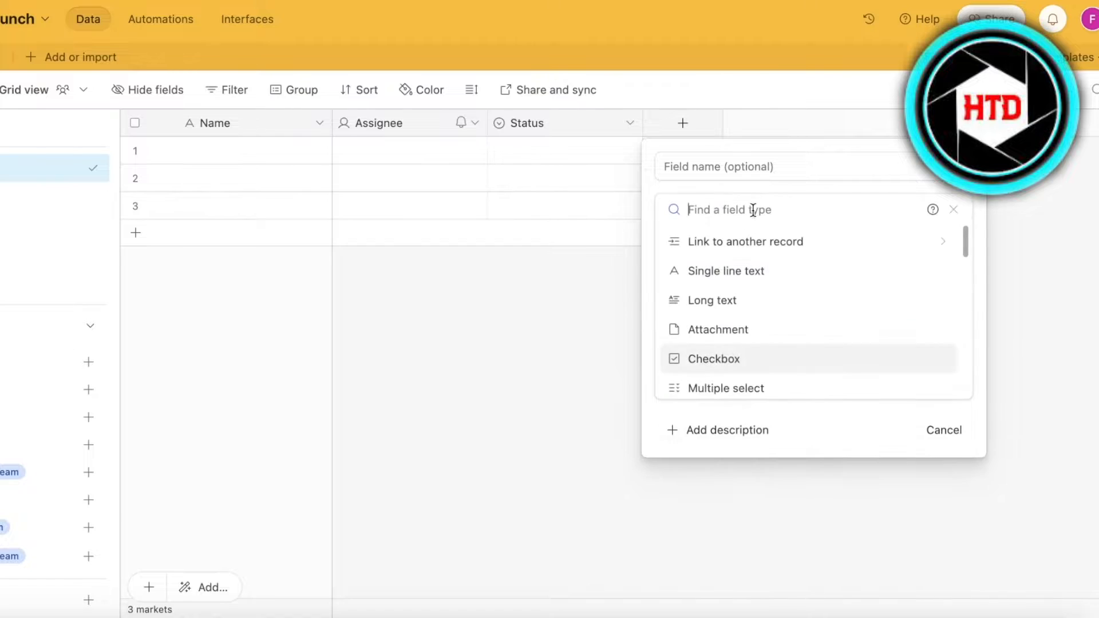
click(743, 273)
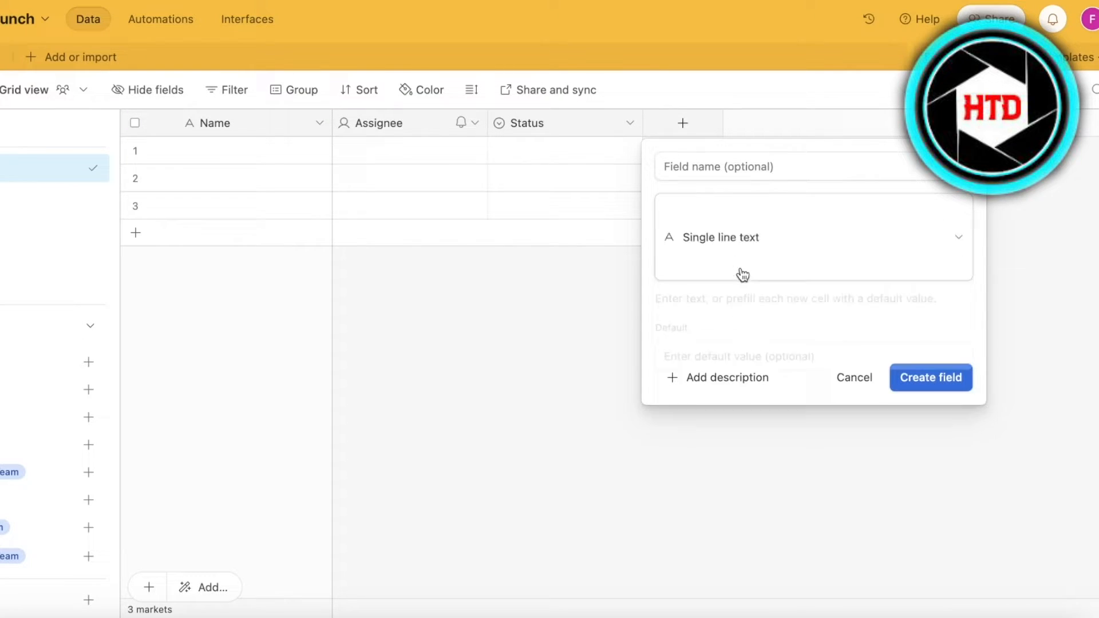
click(752, 171)
text(R)
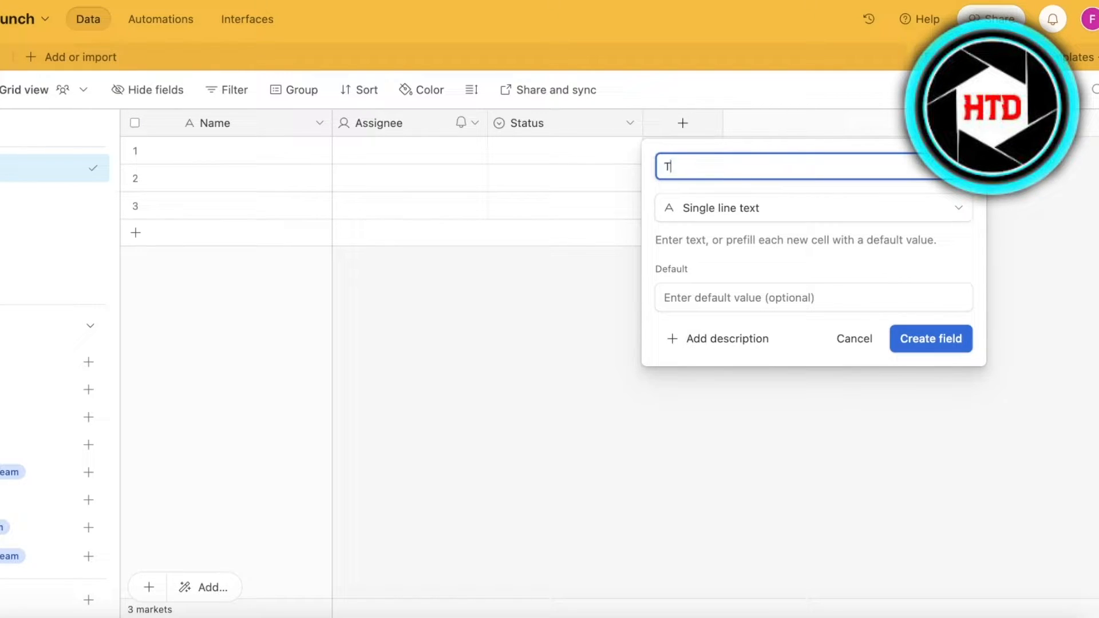
key(BackSpace)
text(Revenue)
key(Return)
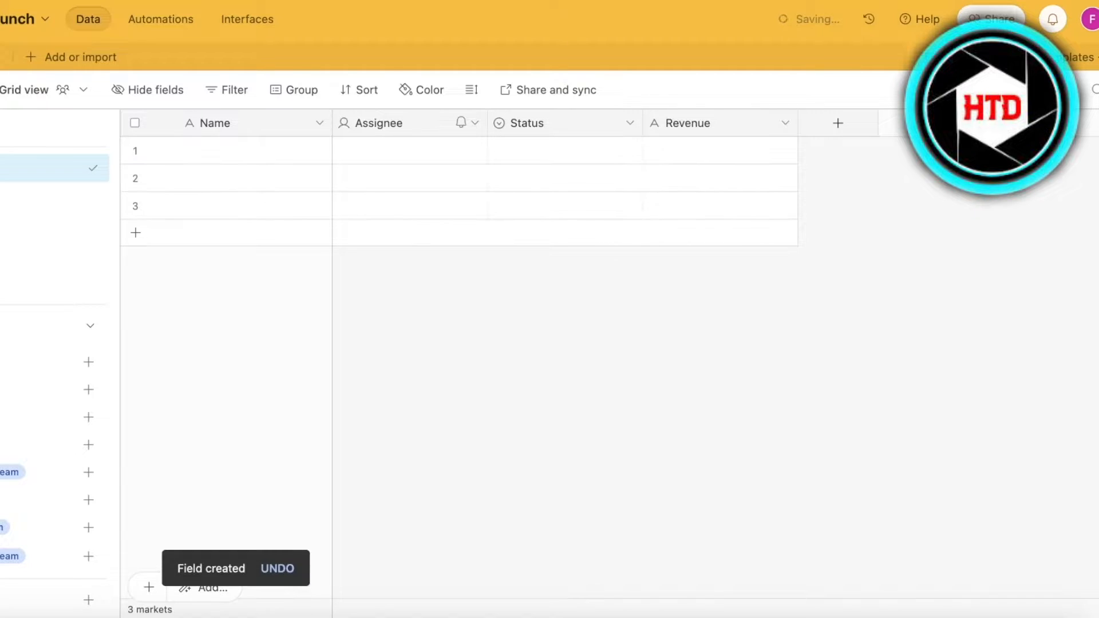
Rename the primary Name field as Tasks and save the change.
click(311, 132)
click(318, 125)
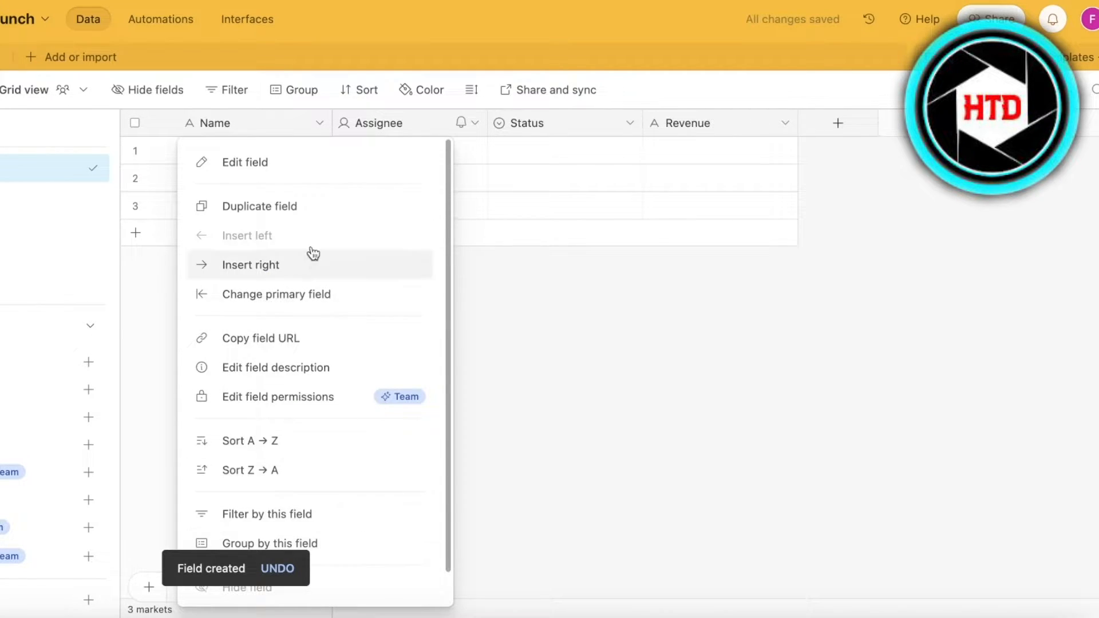
click(267, 164)
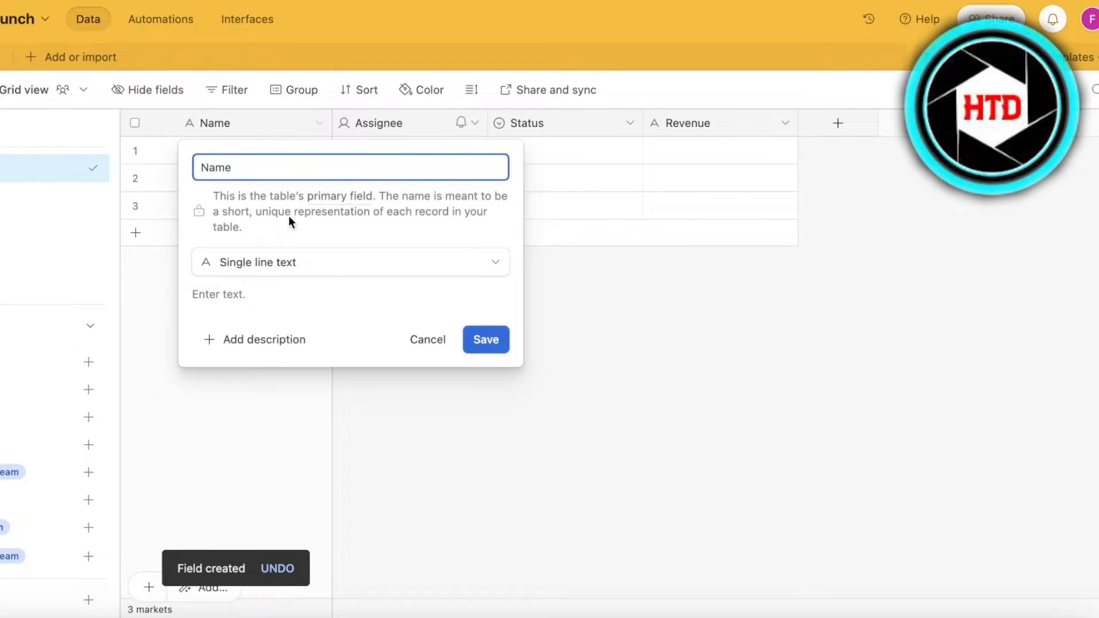
double_click(272, 165)
text(Tasks)
key(Return)
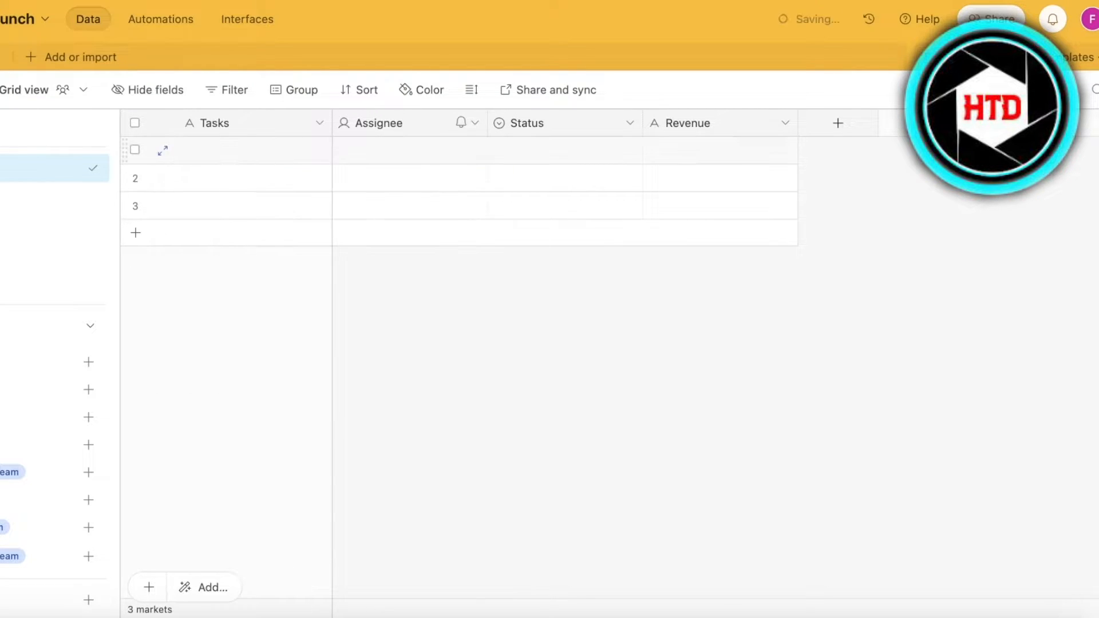
Enter Find Marketing Agencies and Get Ideas as the tasks of the first two records.
click(257, 150)
text(A)
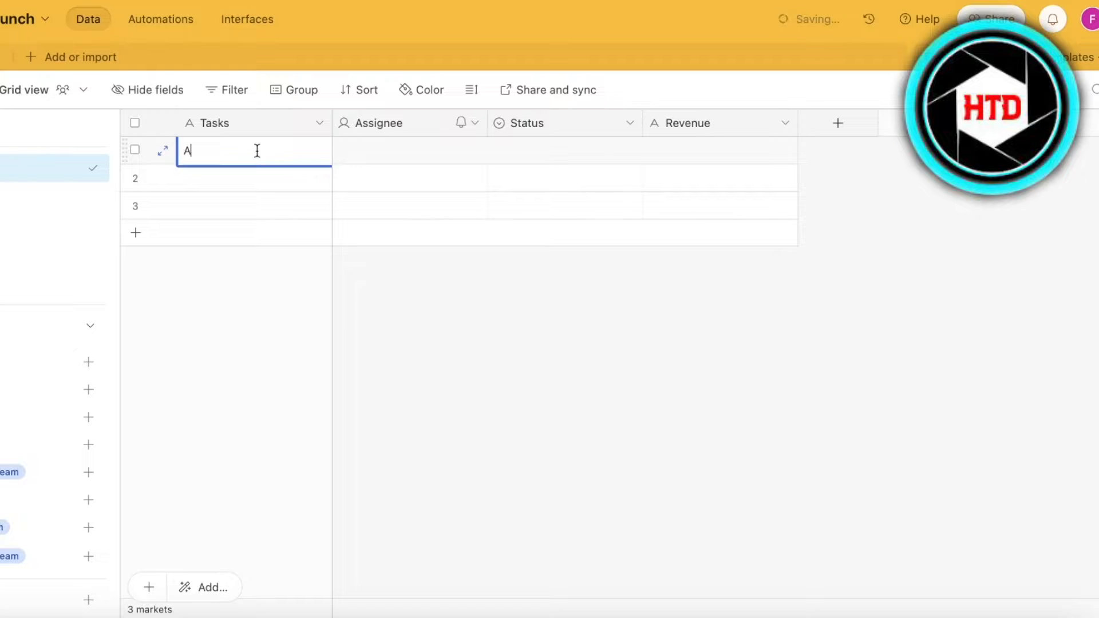
key(BackSpace)
text(Find Marketing )
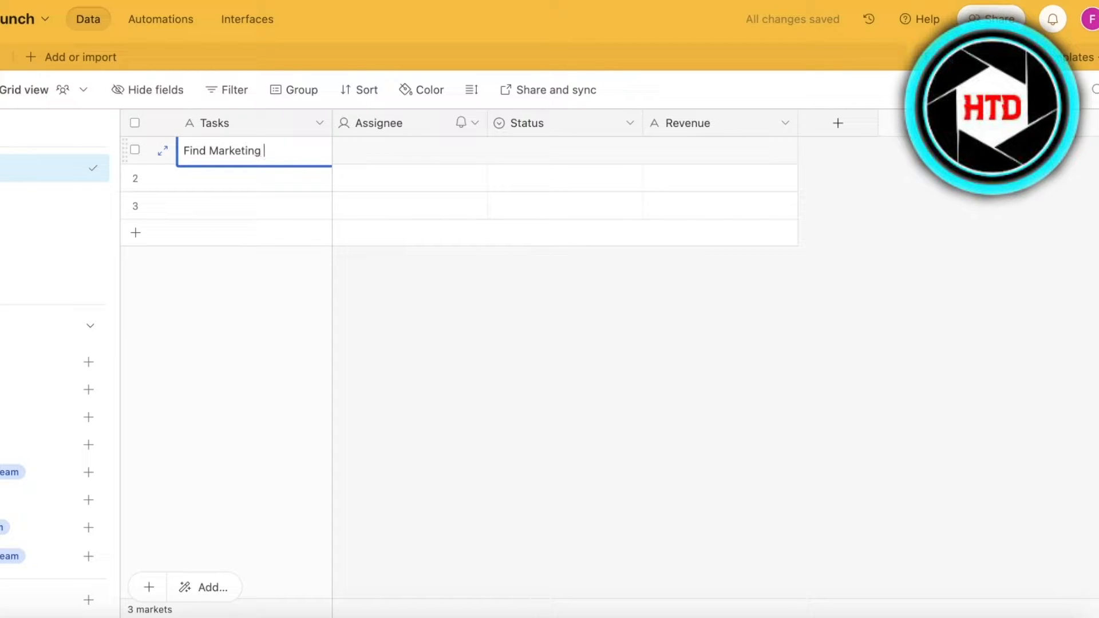
text(Agencies)
key(Return)
text(Get Ideas)
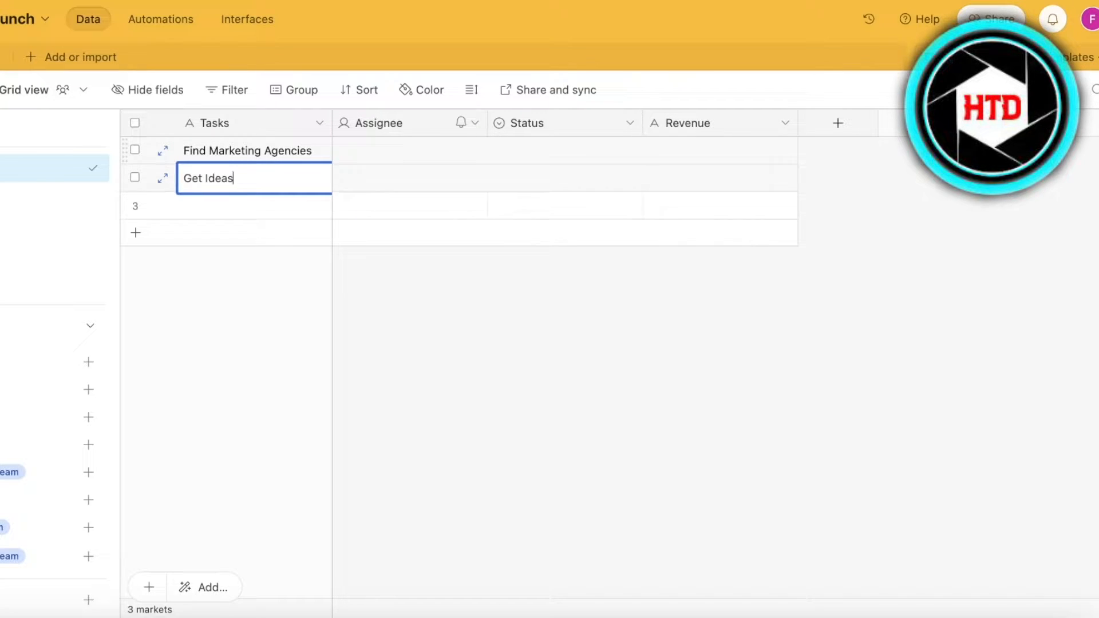
key(Return)
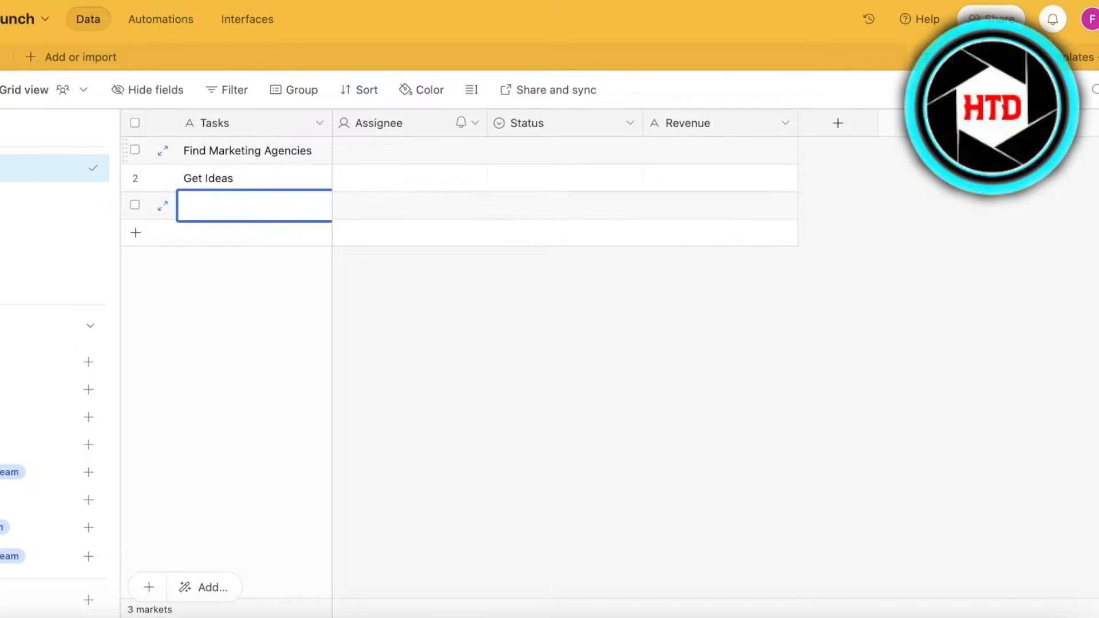
Enter Draw a contract in the third record and add a fourth record with the task Finalize Concept.
text(Draw a contract)
key(shift+Return)
text(A)
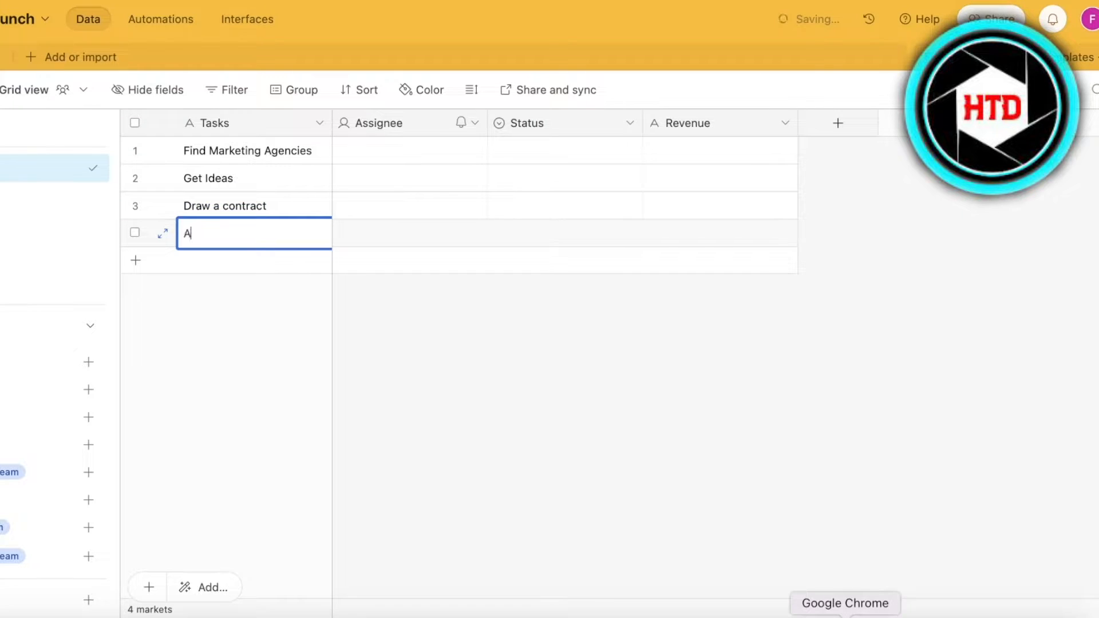
key(BackSpace)
text(Finalize C)
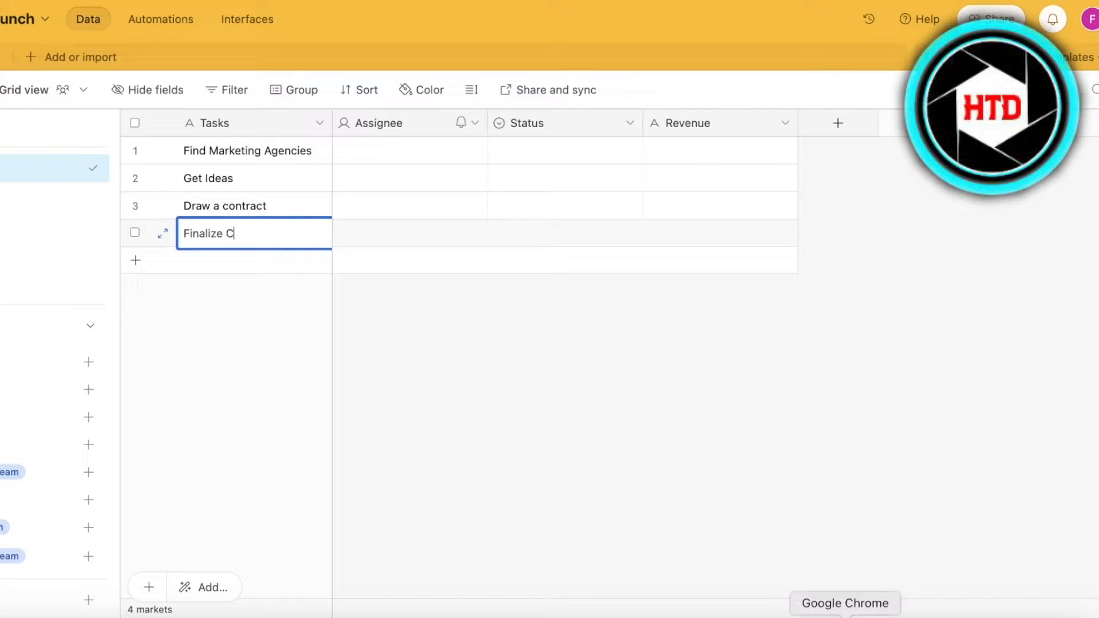
text(oncept)
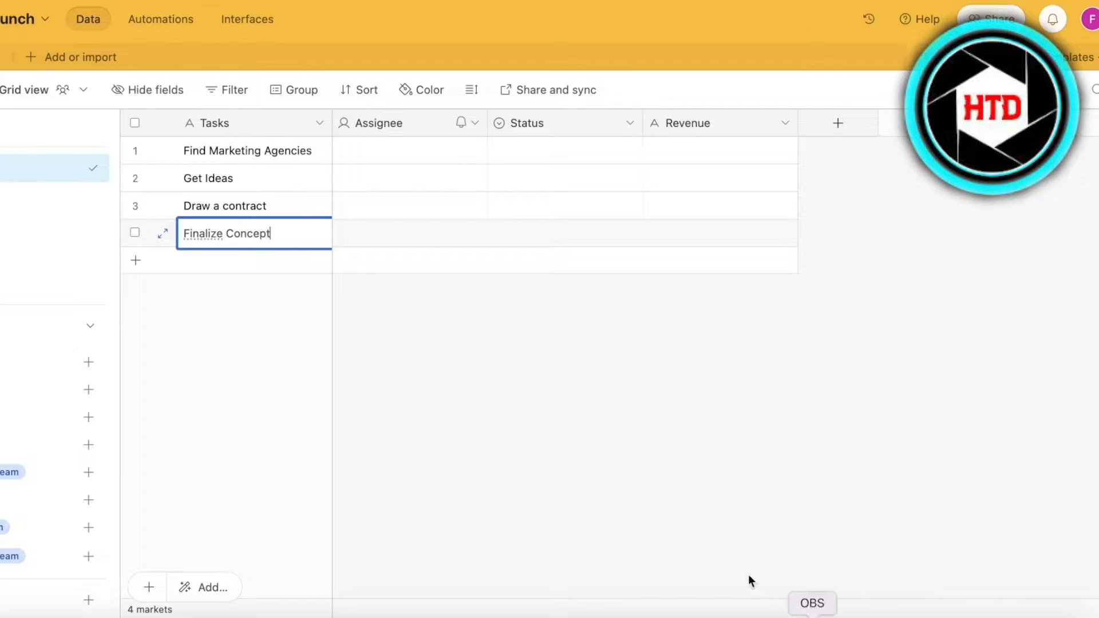
click(635, 467)
Assign the Find Marketing Agencies and Get Ideas tasks to the workspace collaborator.
click(389, 167)
click(420, 149)
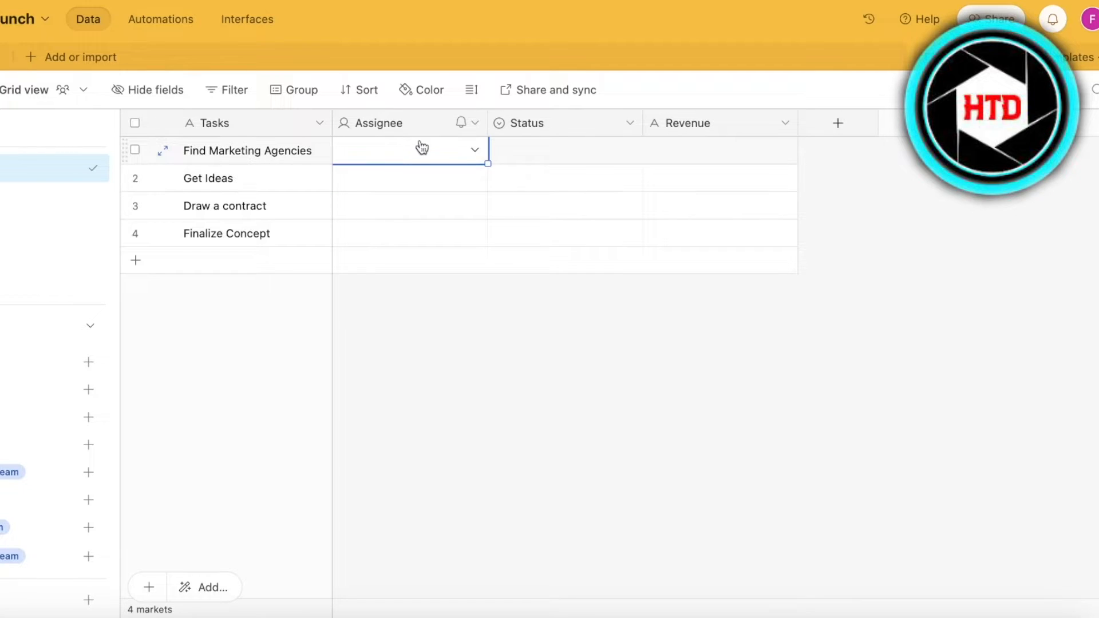
click(474, 149)
click(412, 249)
click(408, 206)
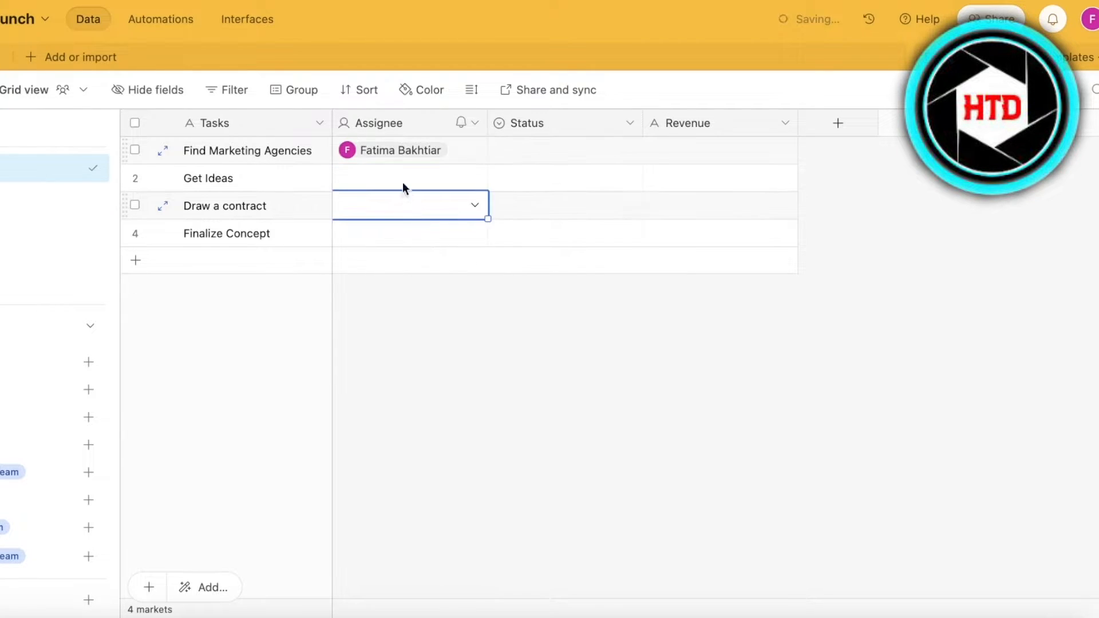
click(404, 182)
click(474, 178)
click(412, 283)
click(607, 134)
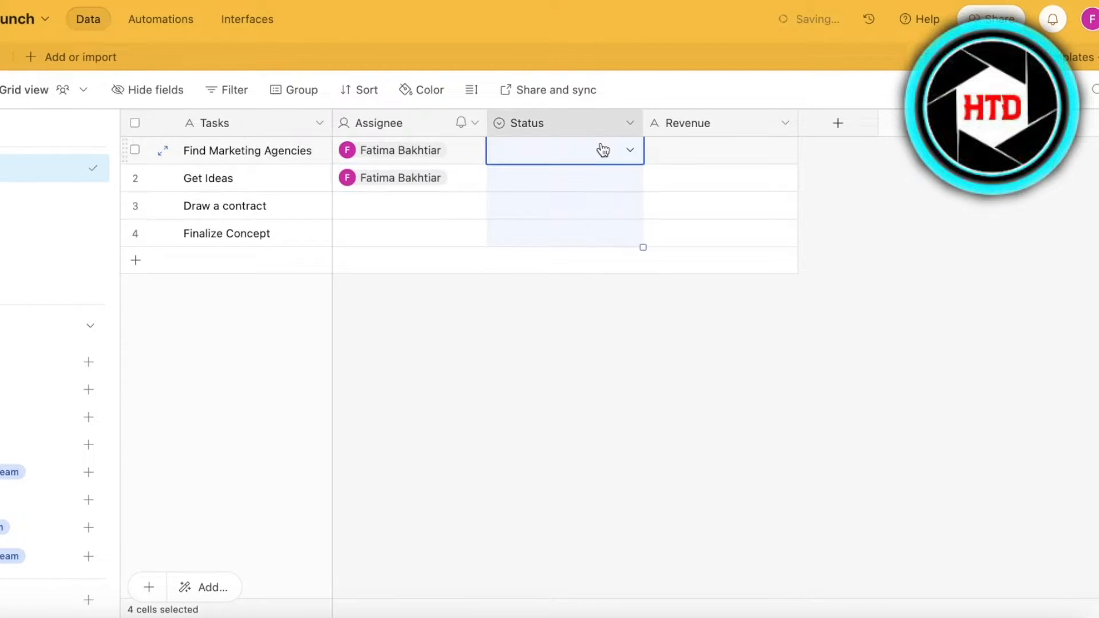
click(600, 149)
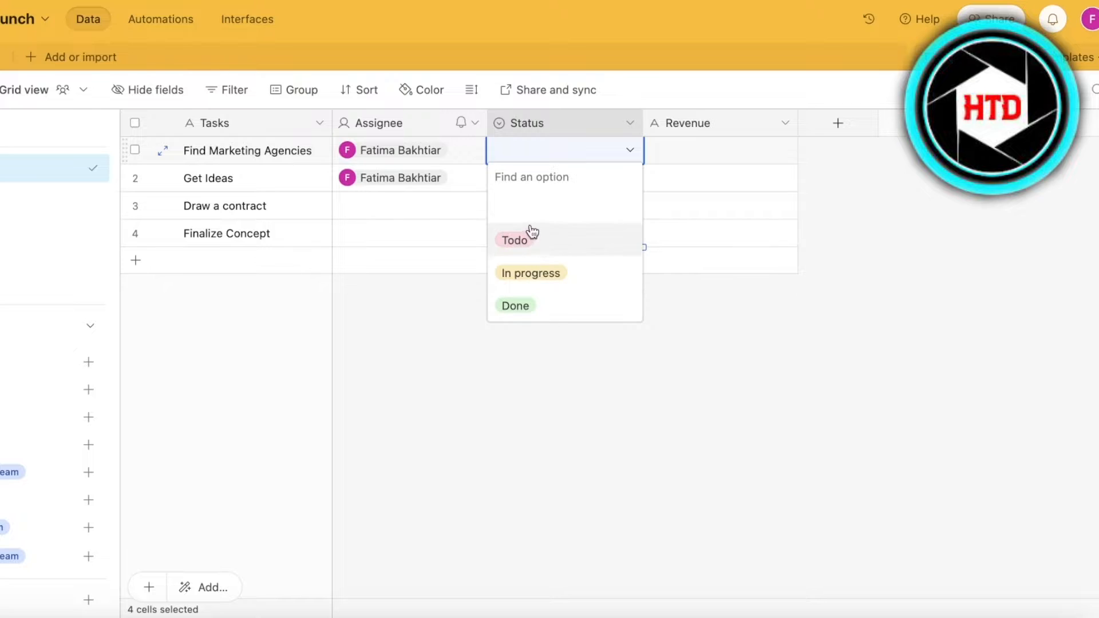
click(627, 128)
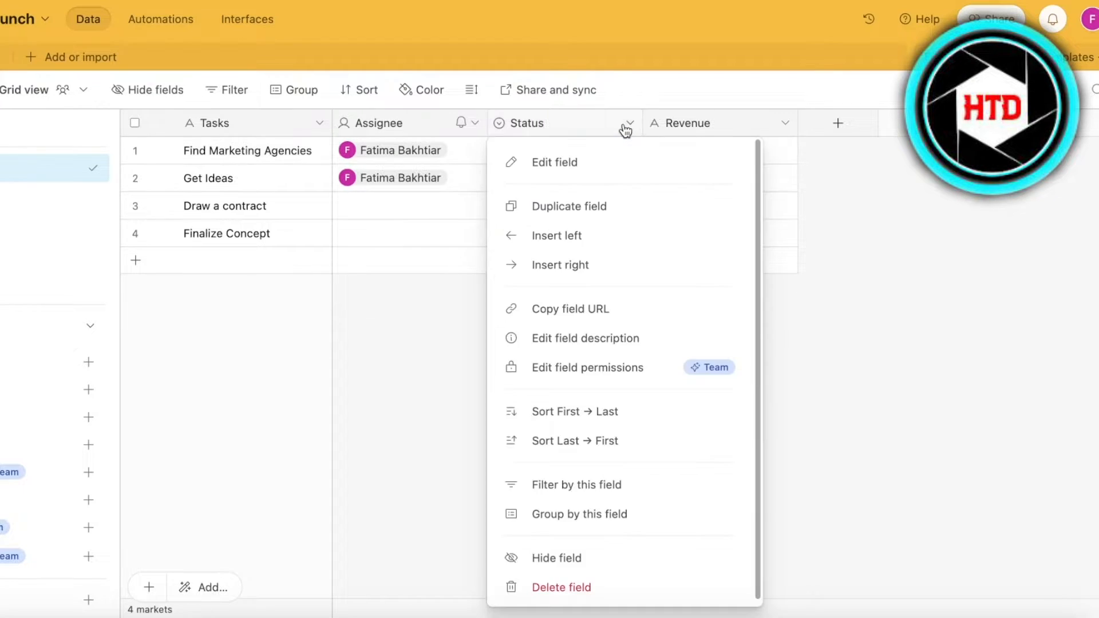
click(596, 162)
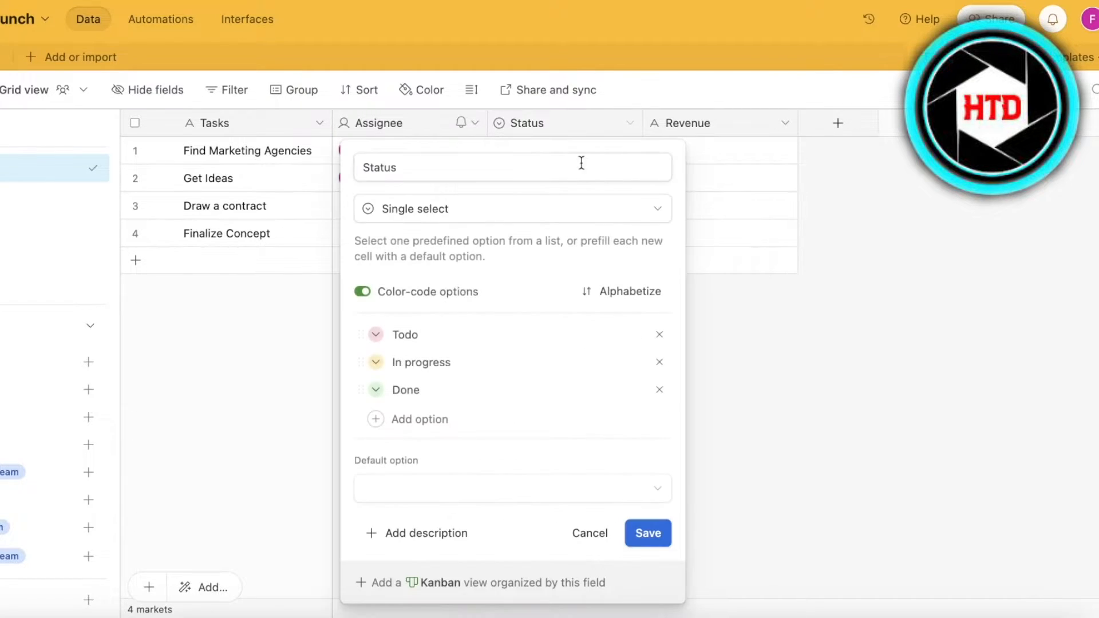
click(422, 487)
text(Urgen)
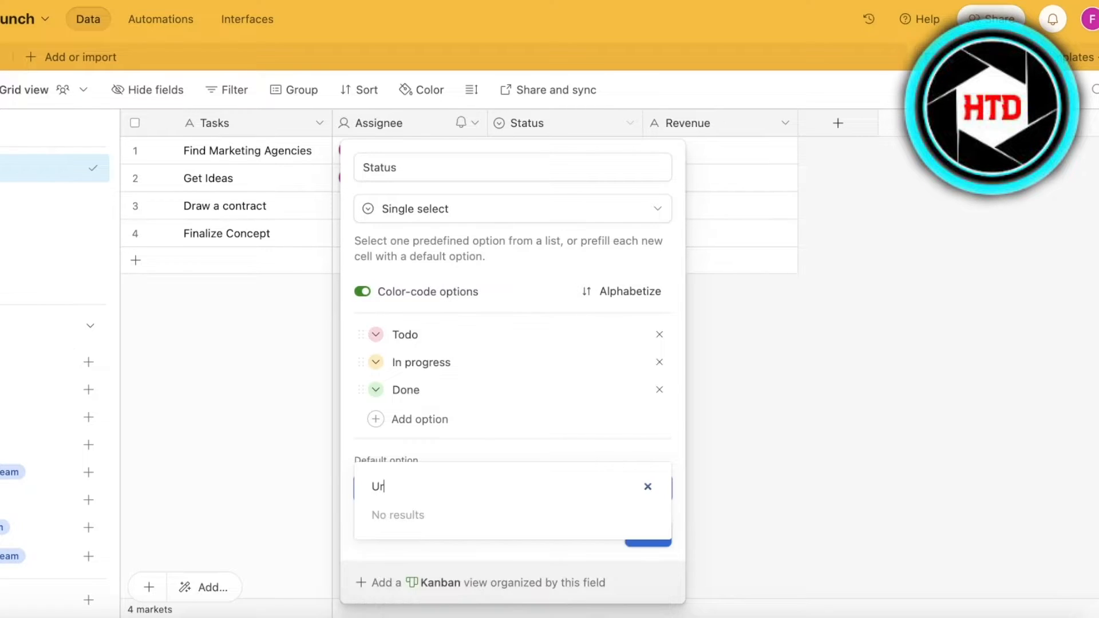
key(BackSpace)
key(BackSpace)
key(BackSpace)
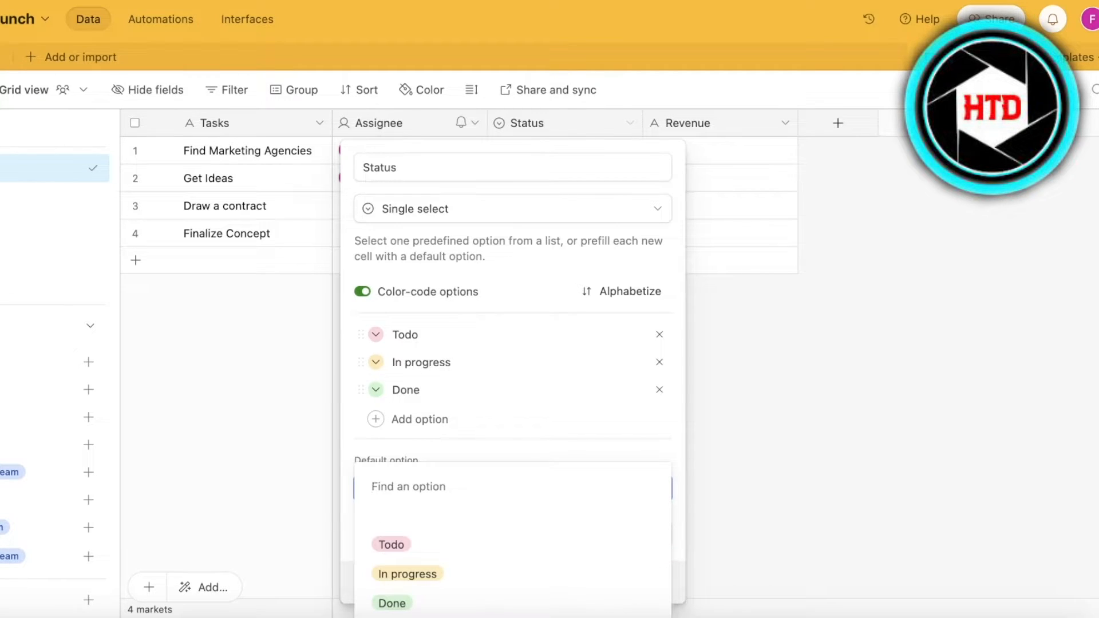
text(Stuck)
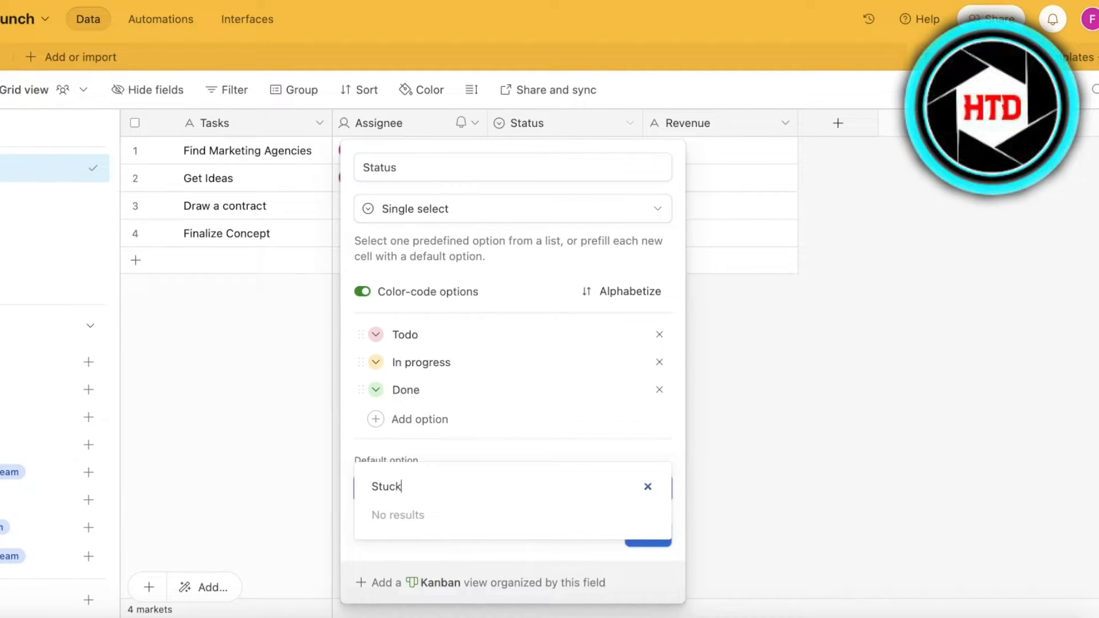
key(Return)
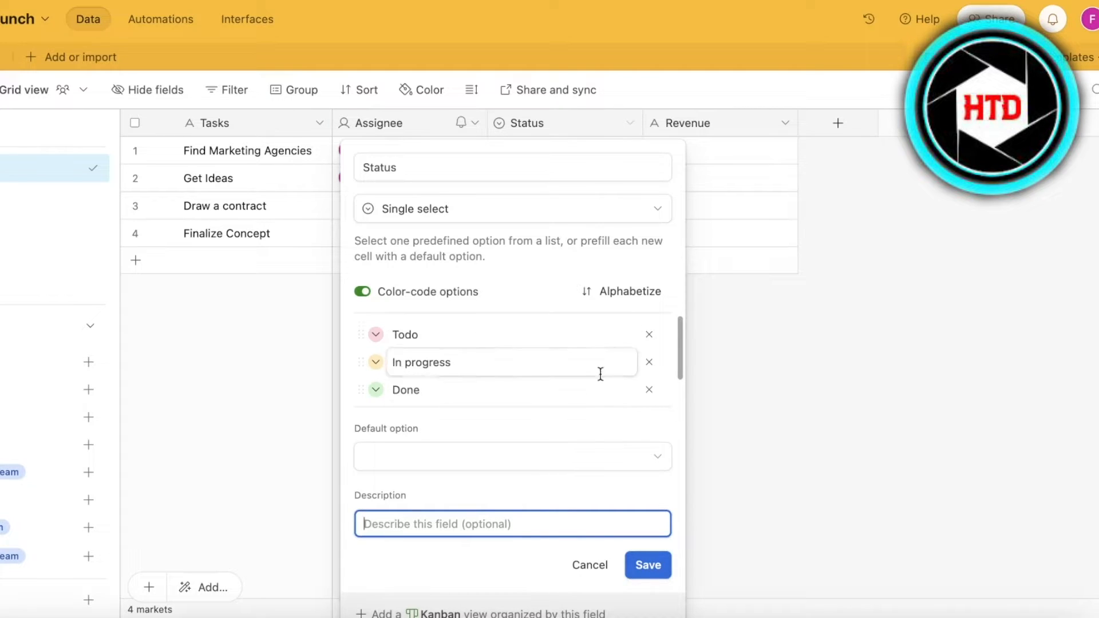
scroll(600, 373, down, 1)
click(598, 562)
Set the status of the Find Marketing Agencies task to Todo and change it to In progress.
click(627, 154)
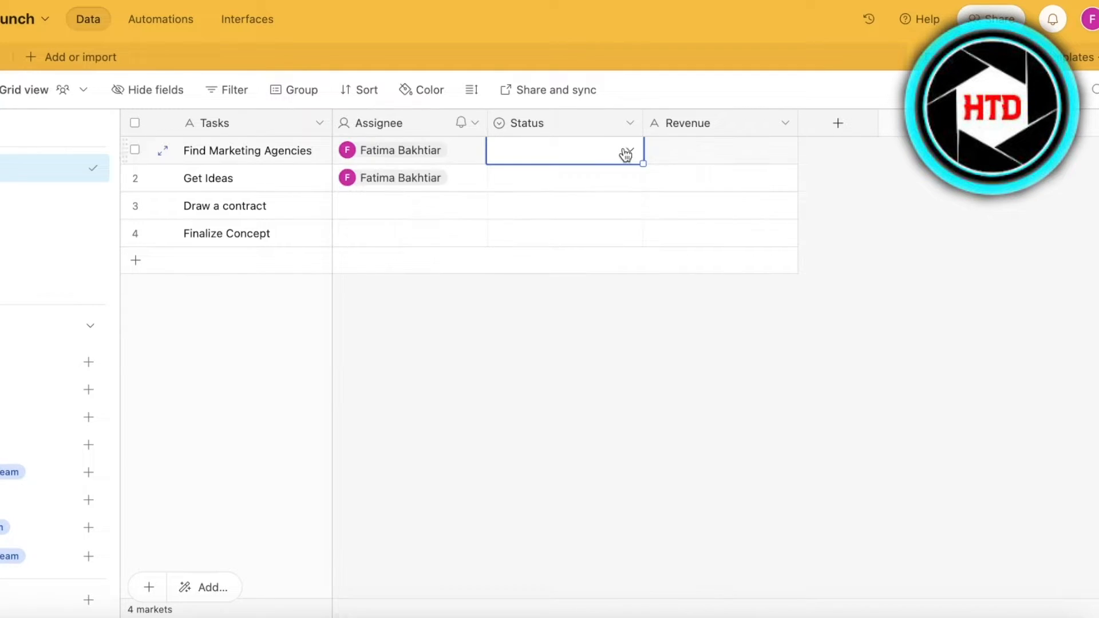
click(628, 151)
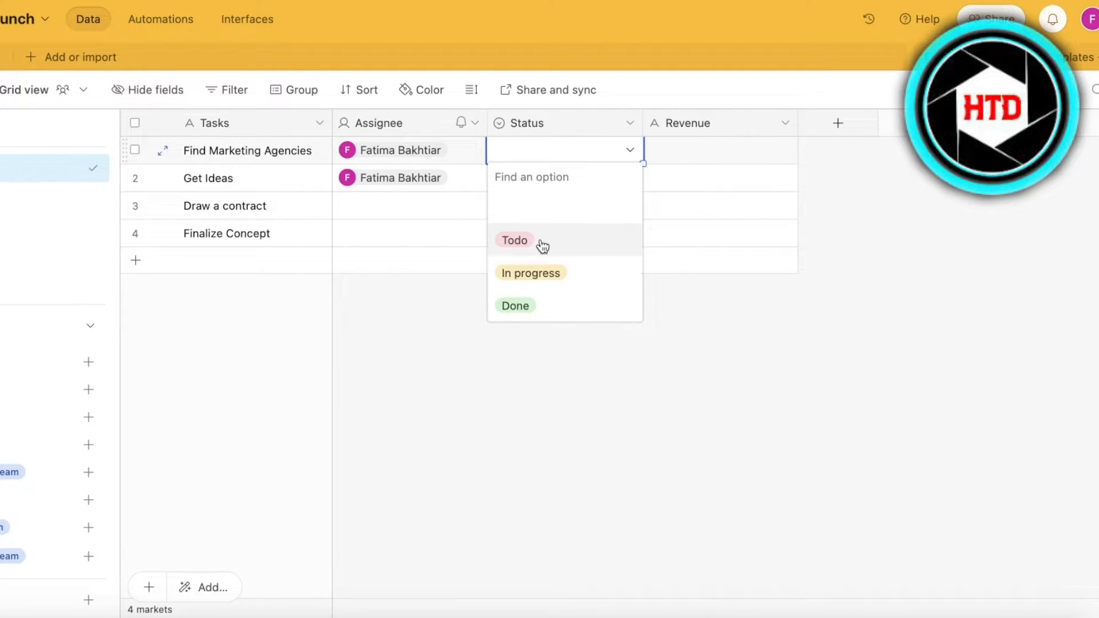
click(542, 247)
click(627, 181)
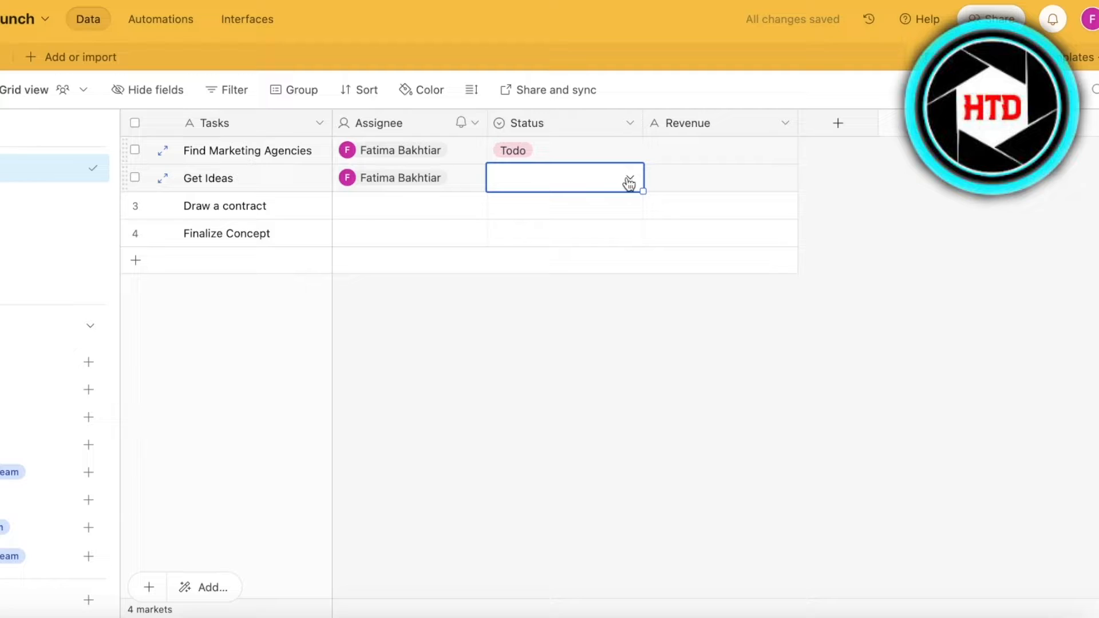
click(629, 152)
click(628, 152)
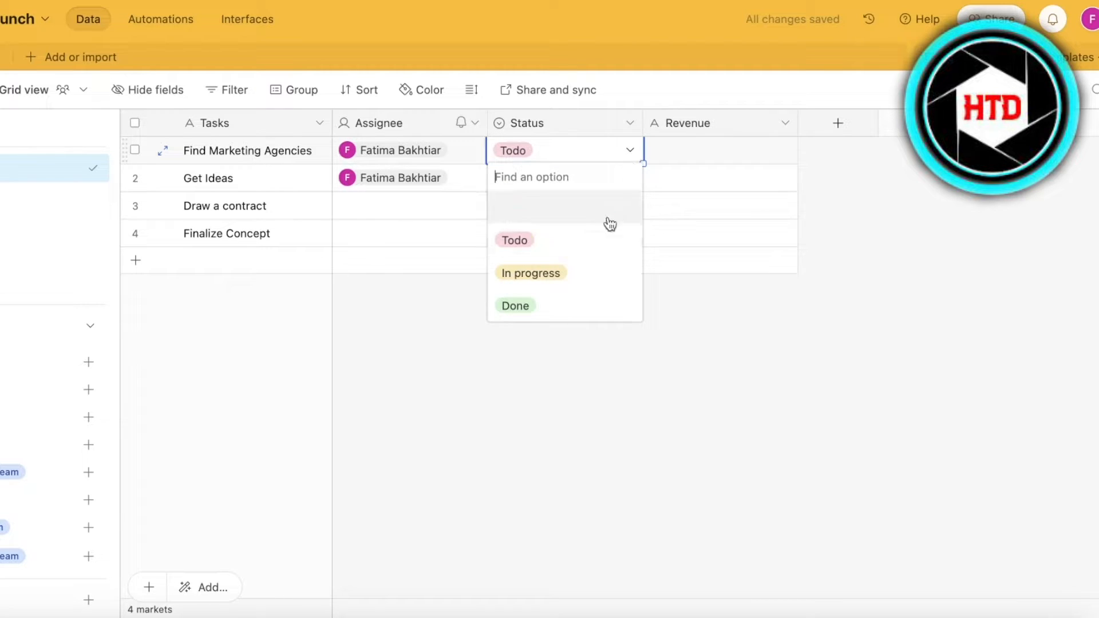
click(533, 274)
Add an Attachment field named Files to the table.
click(837, 123)
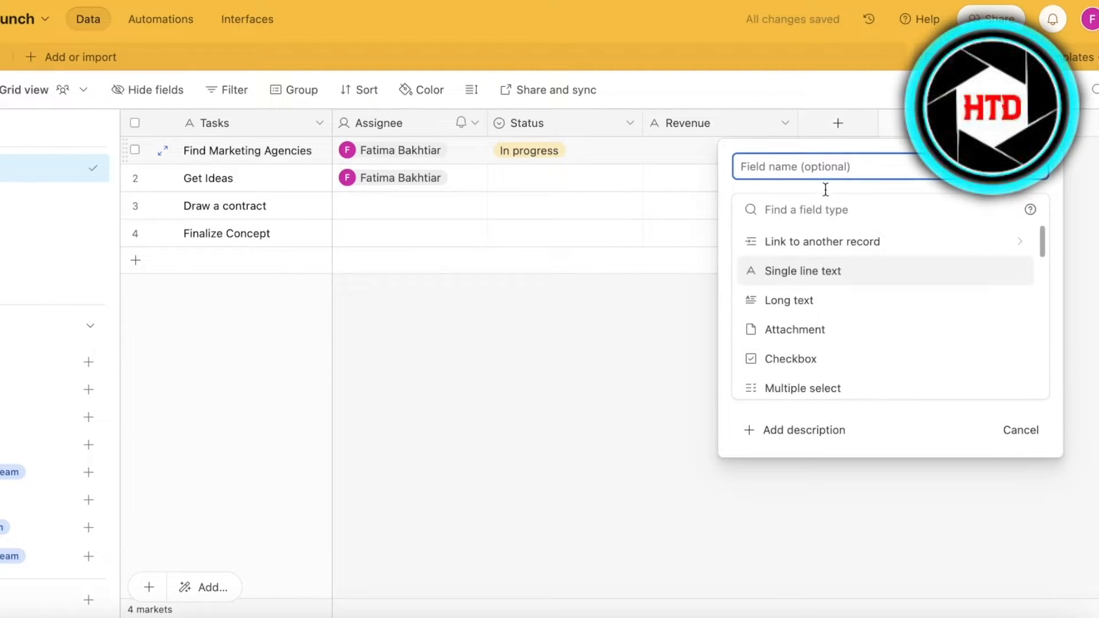
click(651, 390)
click(856, 127)
click(837, 324)
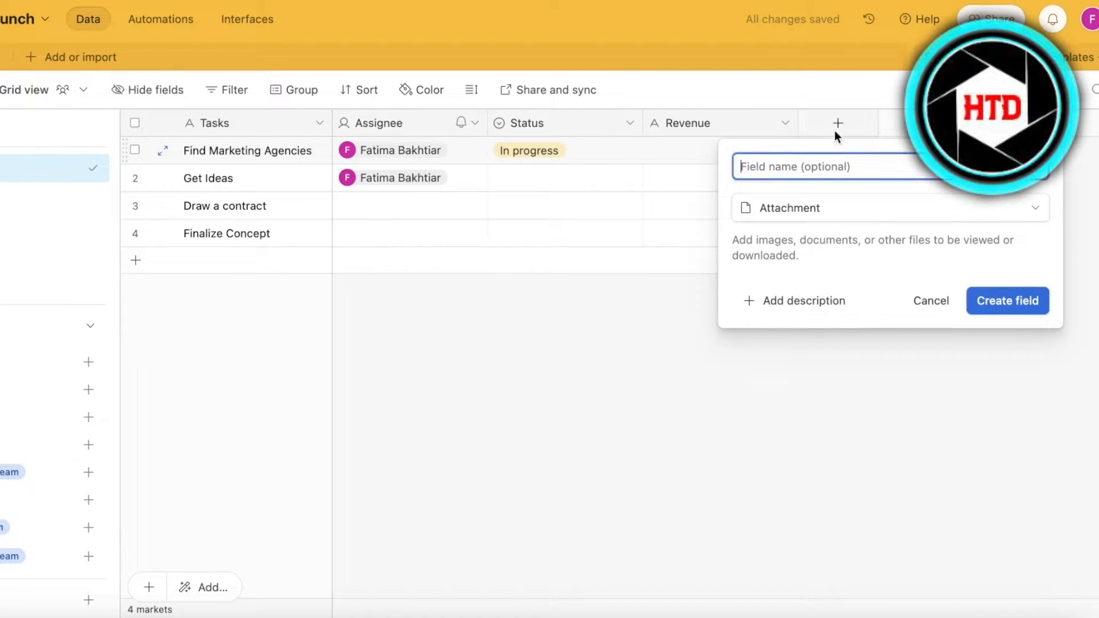
text(Files)
key(Return)
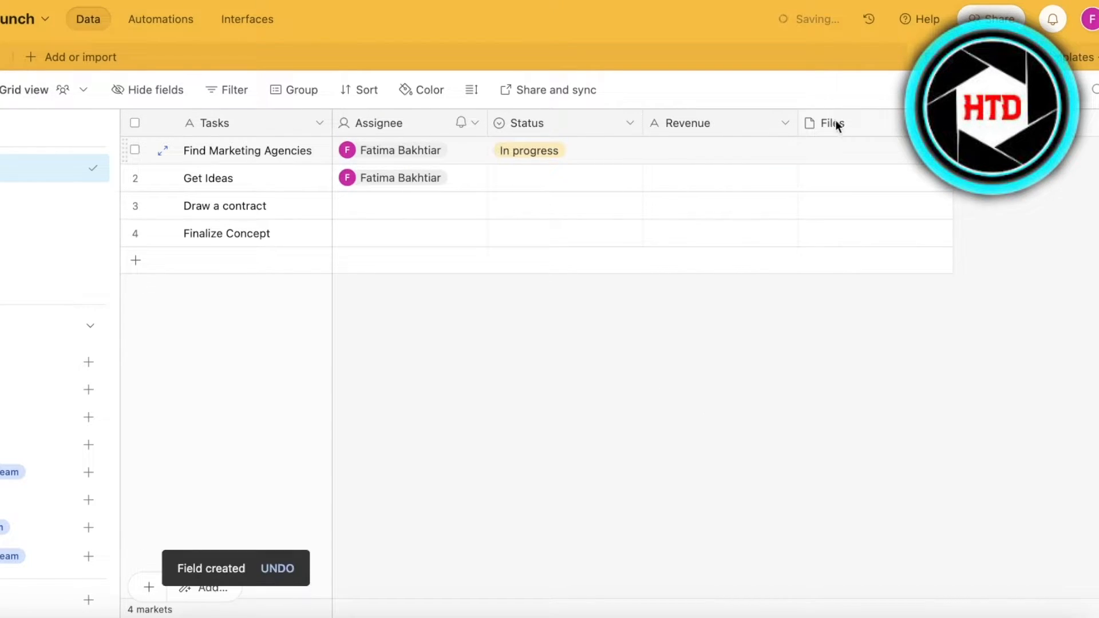
Enter 3454 as the revenue of the Find Marketing Agencies task.
click(741, 178)
click(736, 149)
text(3454)
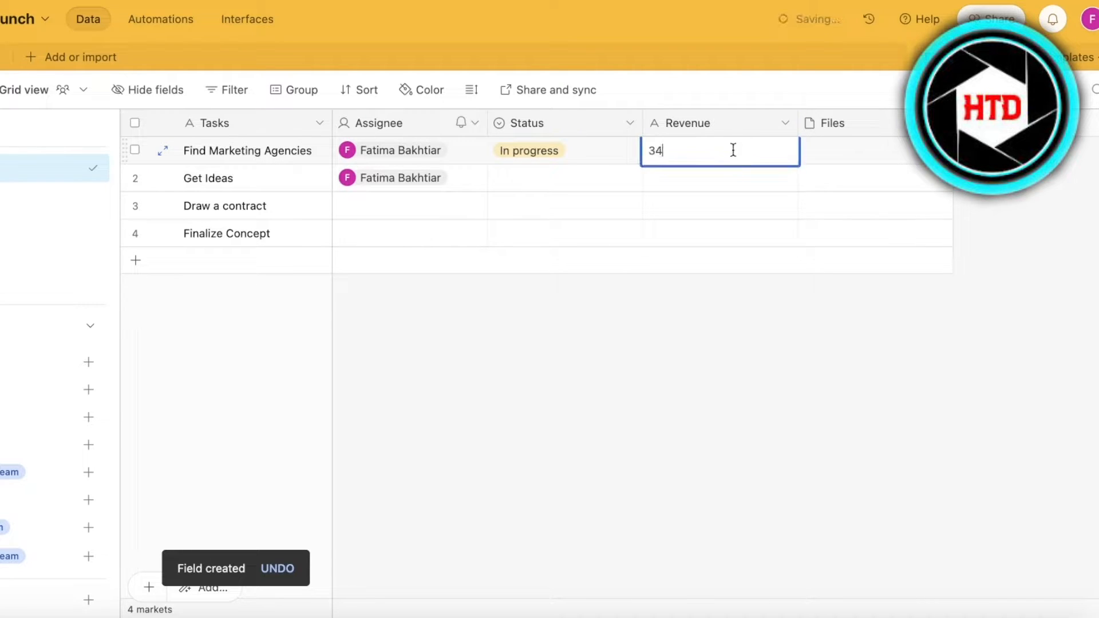
Delete the Revenue field from the table.
click(783, 123)
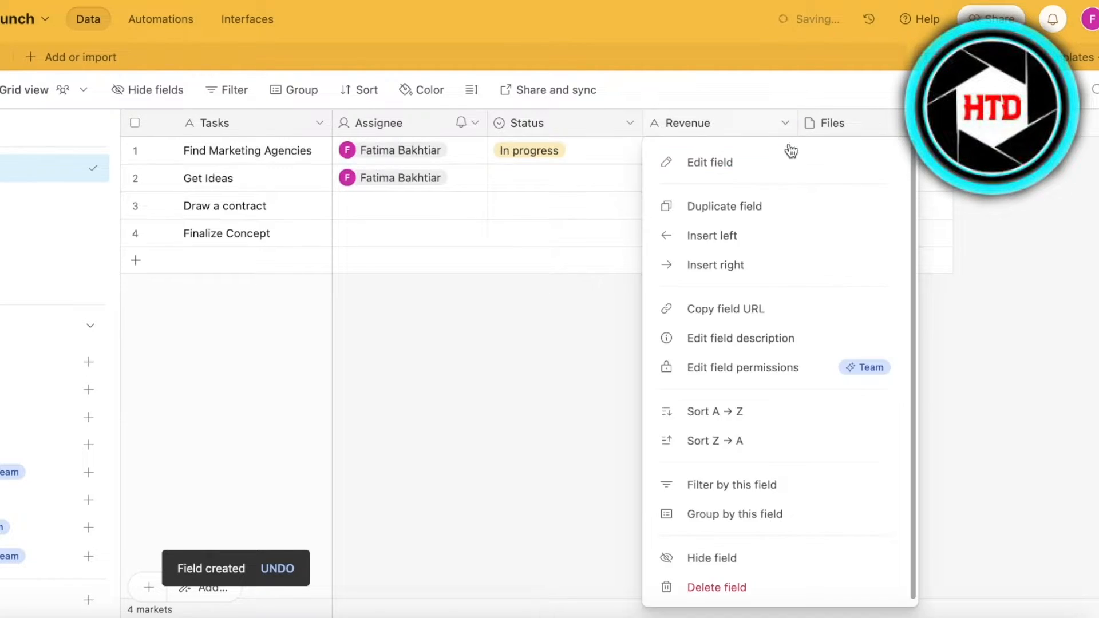
click(719, 389)
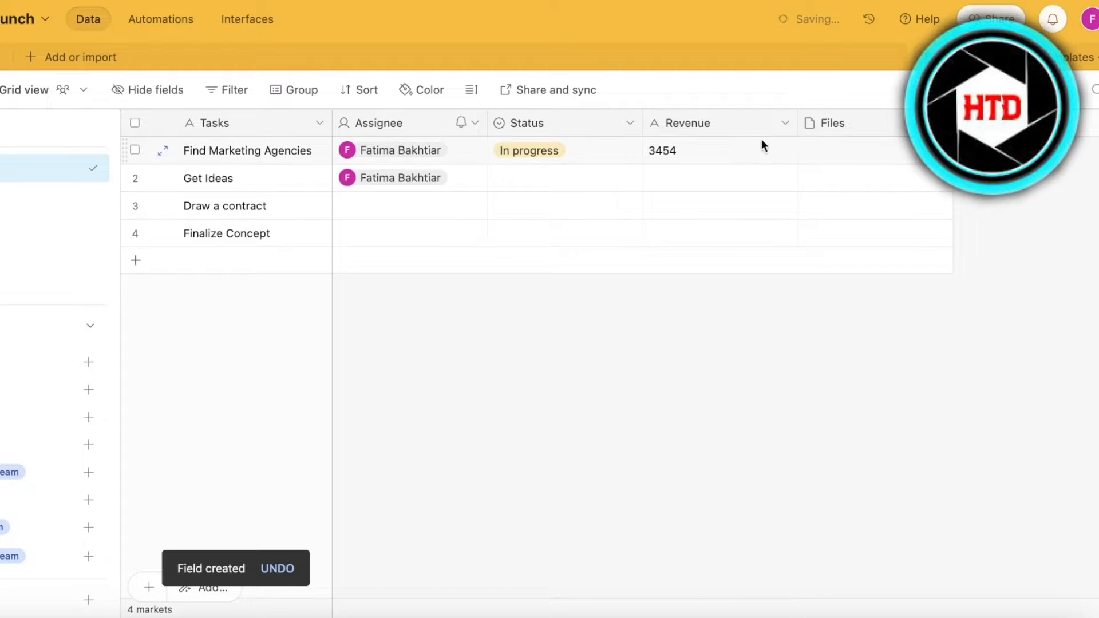
click(785, 123)
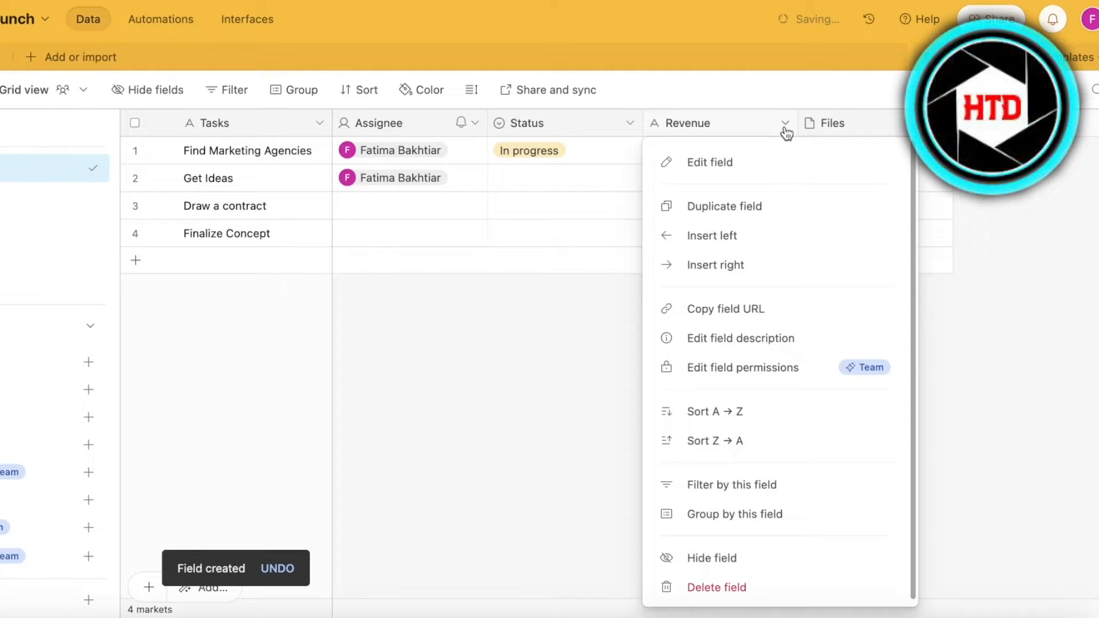
click(738, 588)
Add an Email field named Focal Persons Mail to the table.
click(834, 127)
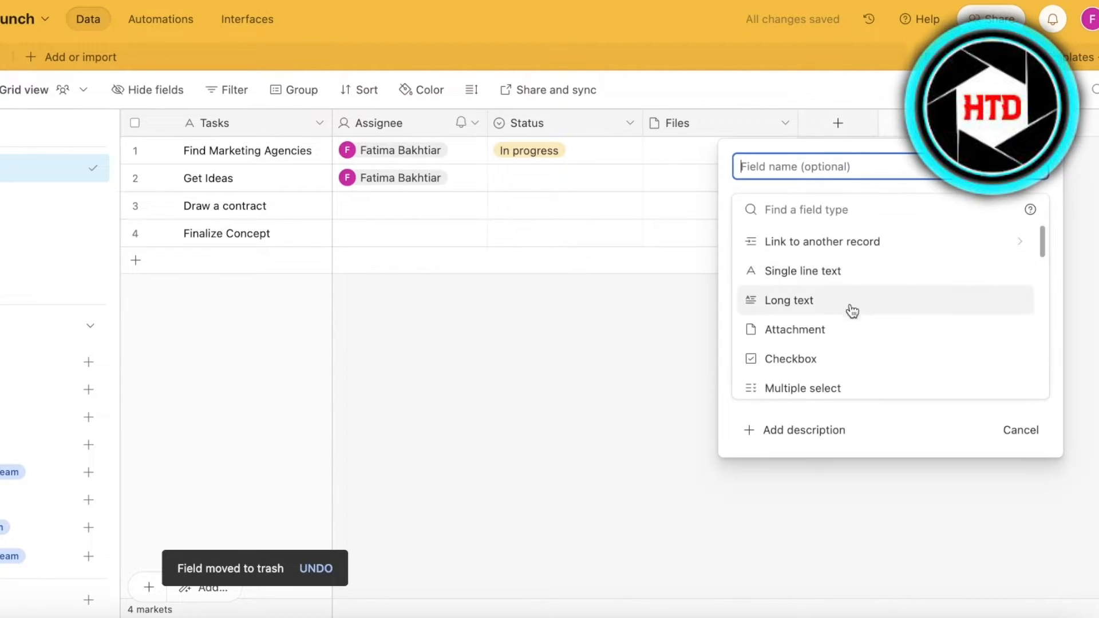
scroll(853, 311, down, 3)
scroll(839, 321, up, 2)
scroll(836, 321, down, 1)
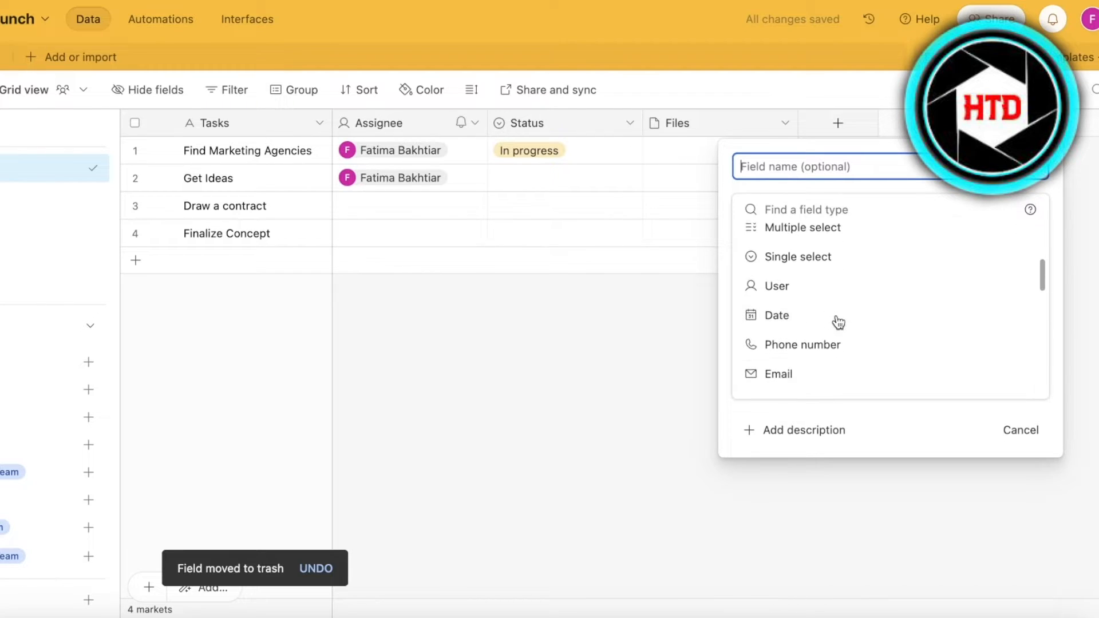
click(792, 375)
click(846, 170)
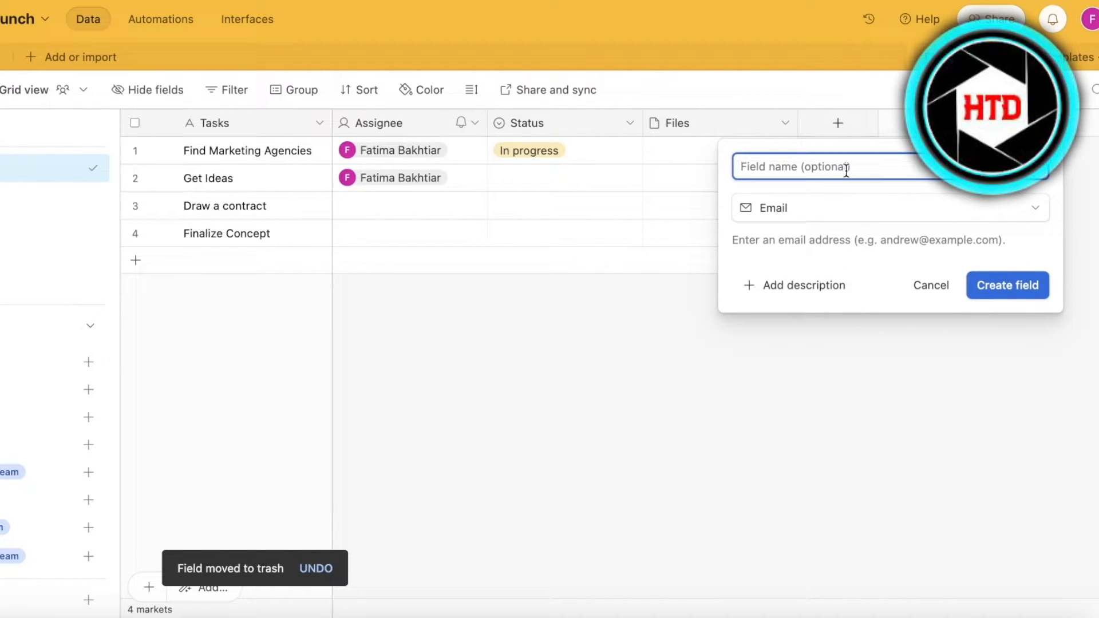
text(Focal Person)
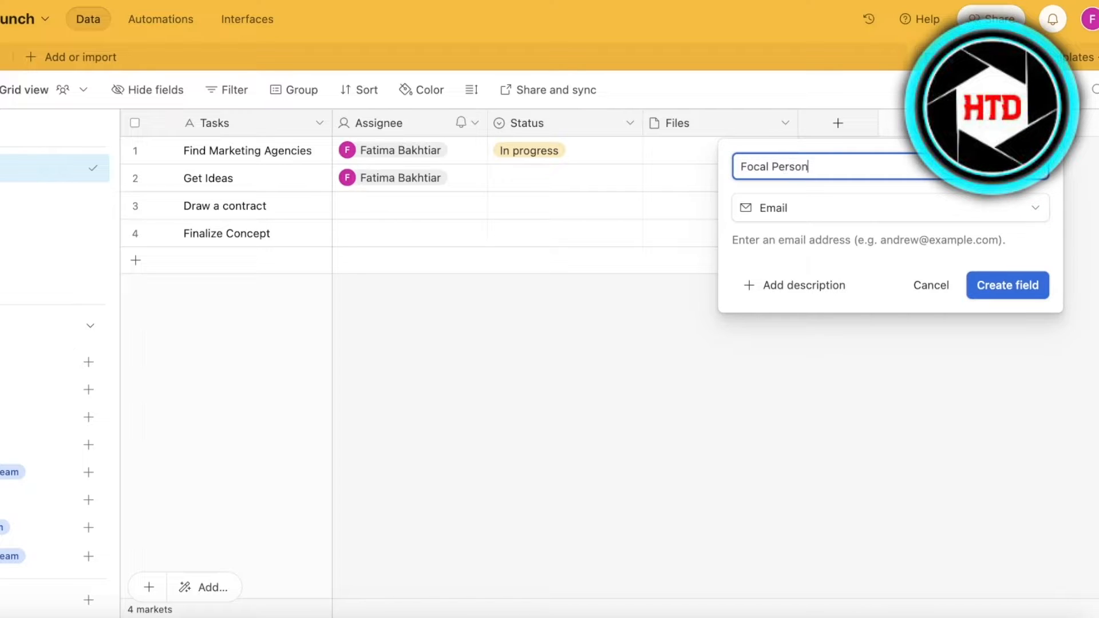
text(s Mail)
key(Return)
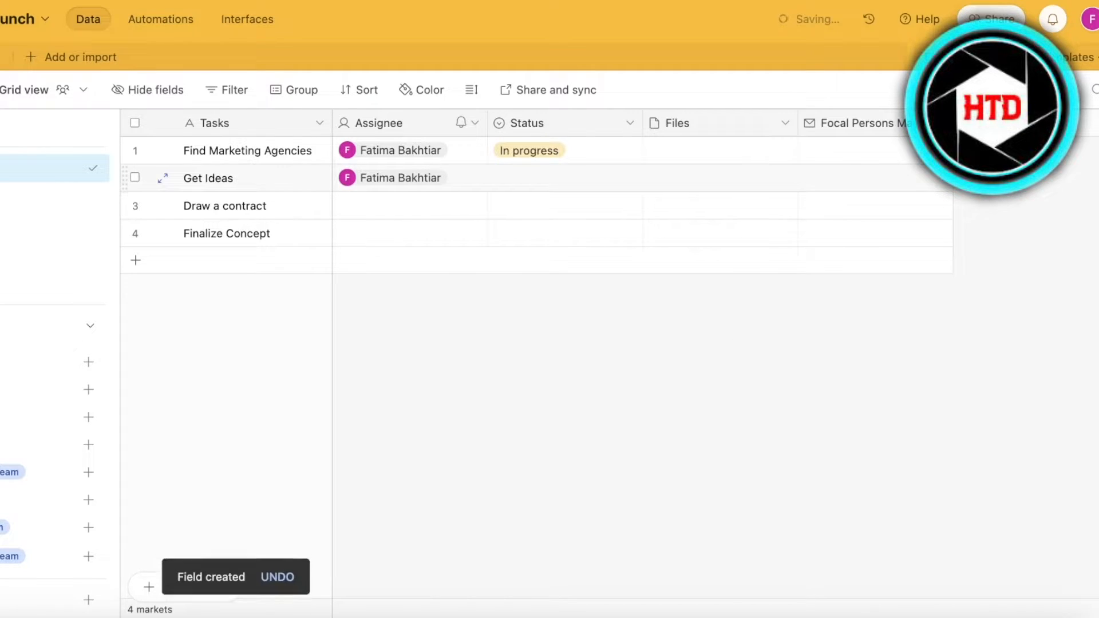
Add a Date field named Due Date, keeping the Local date format.
click(993, 123)
click(479, 404)
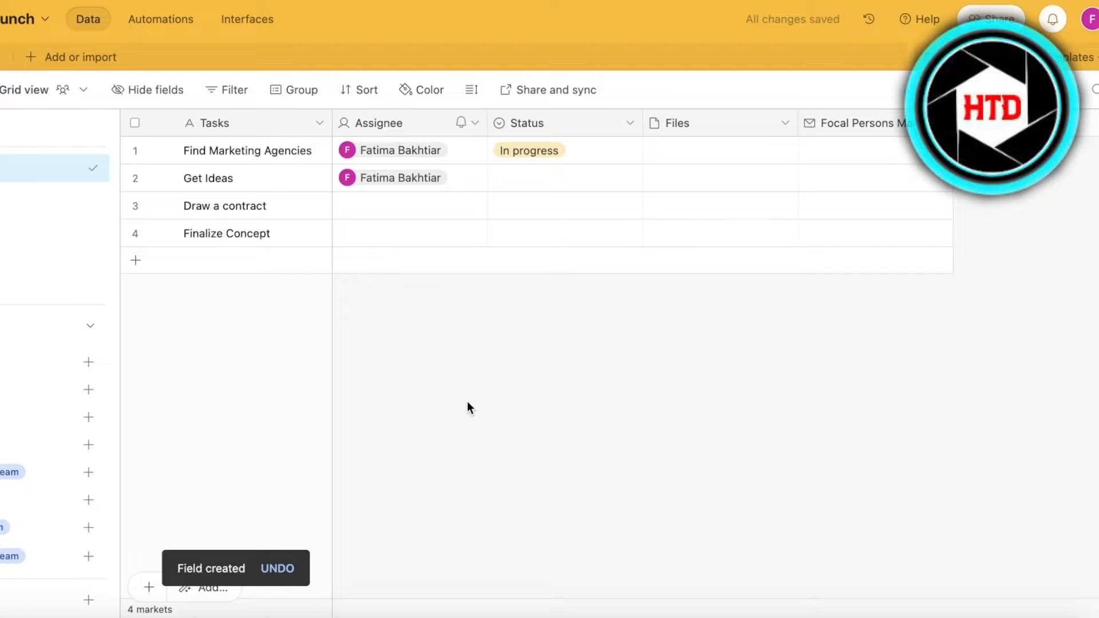
click(992, 123)
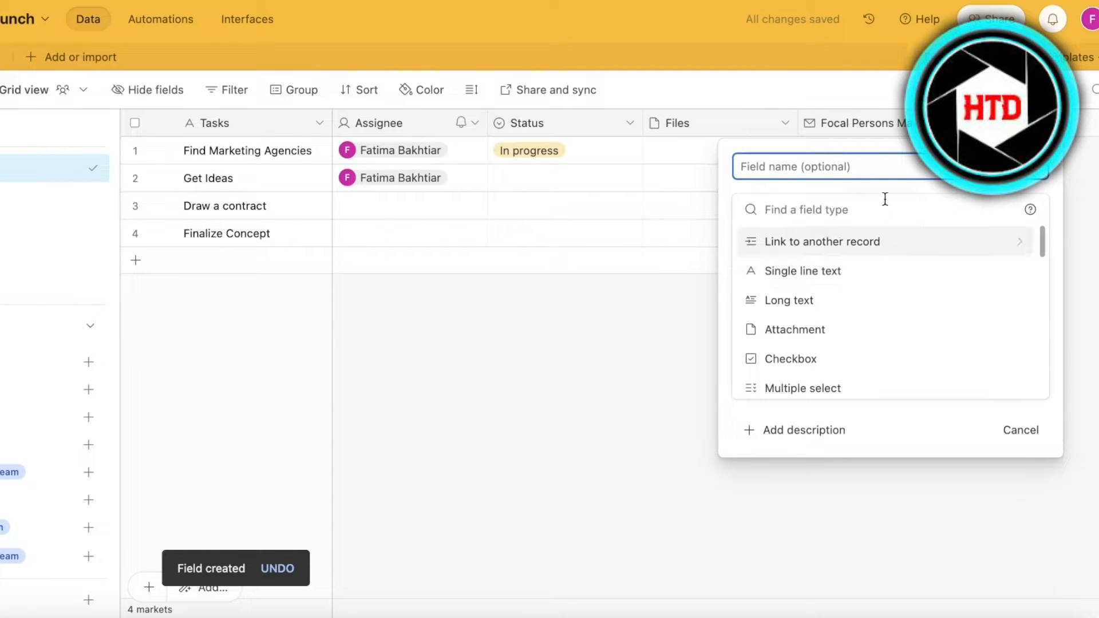
scroll(877, 307, down, 4)
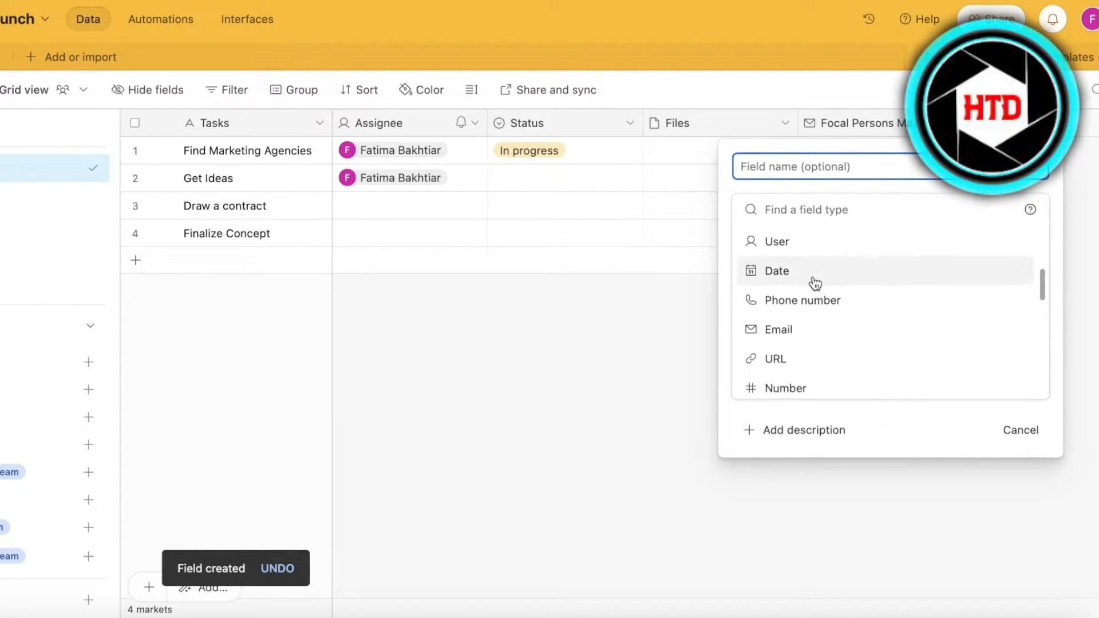
click(815, 283)
click(891, 167)
text(Du)
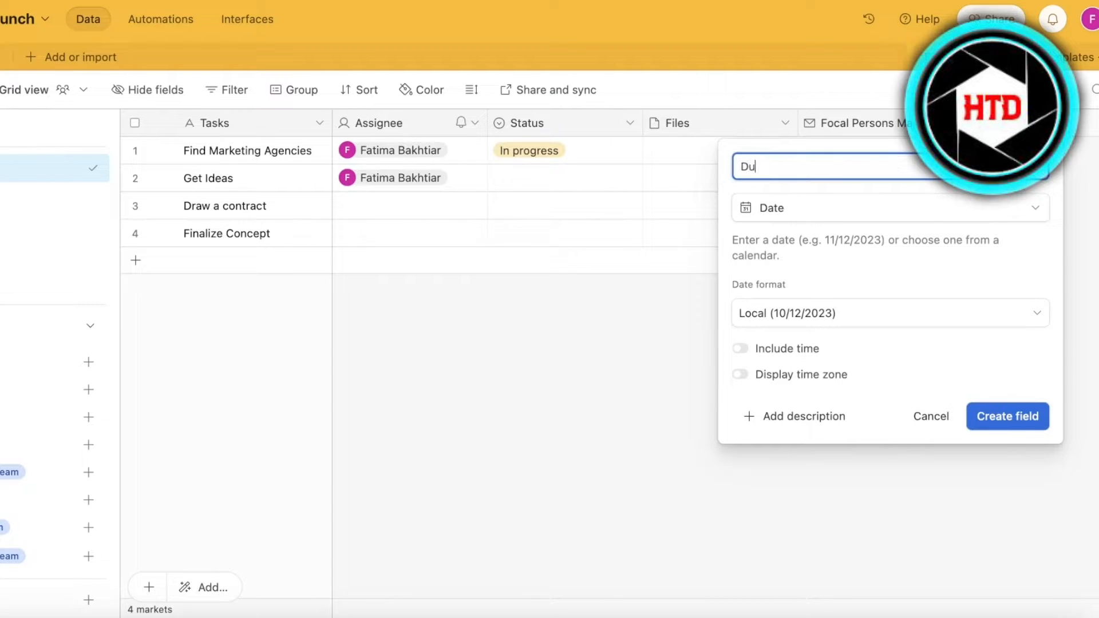
text(e Date)
key(Return)
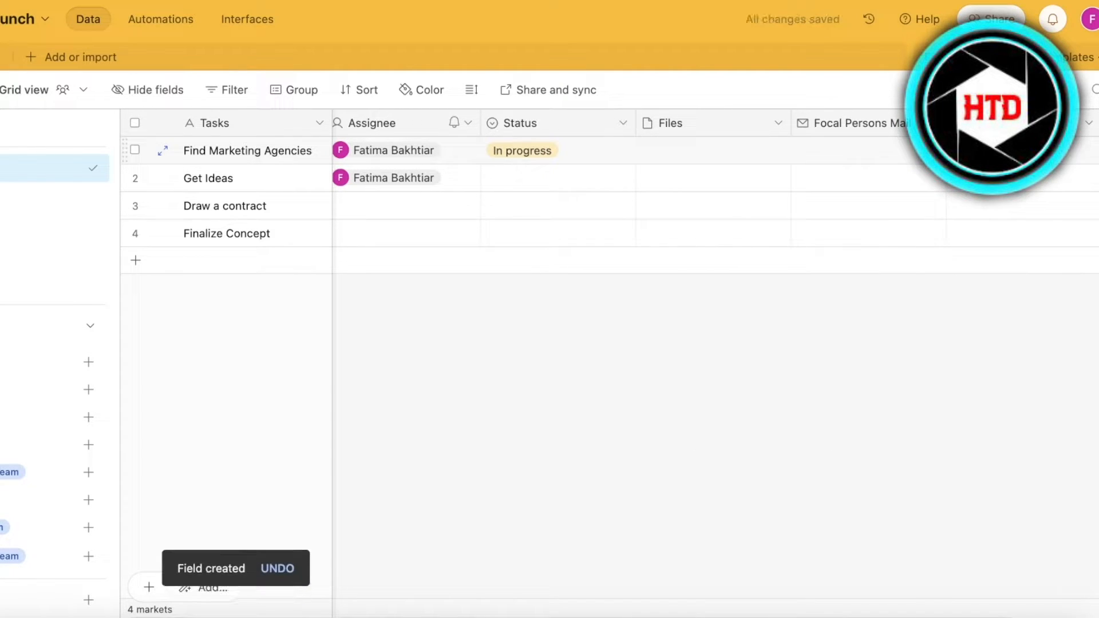
Set the due date of the Find Marketing Agencies task to 28 December 2023.
click(1008, 155)
drag(1007, 157, 1097, 241)
click(1044, 157)
double_click(1045, 156)
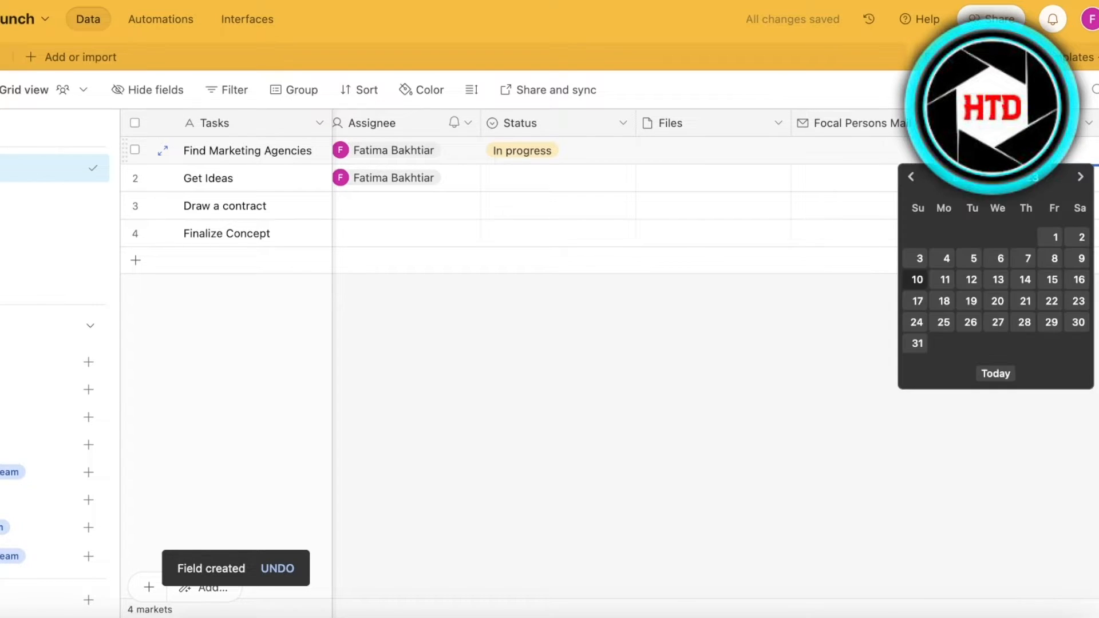
click(1014, 310)
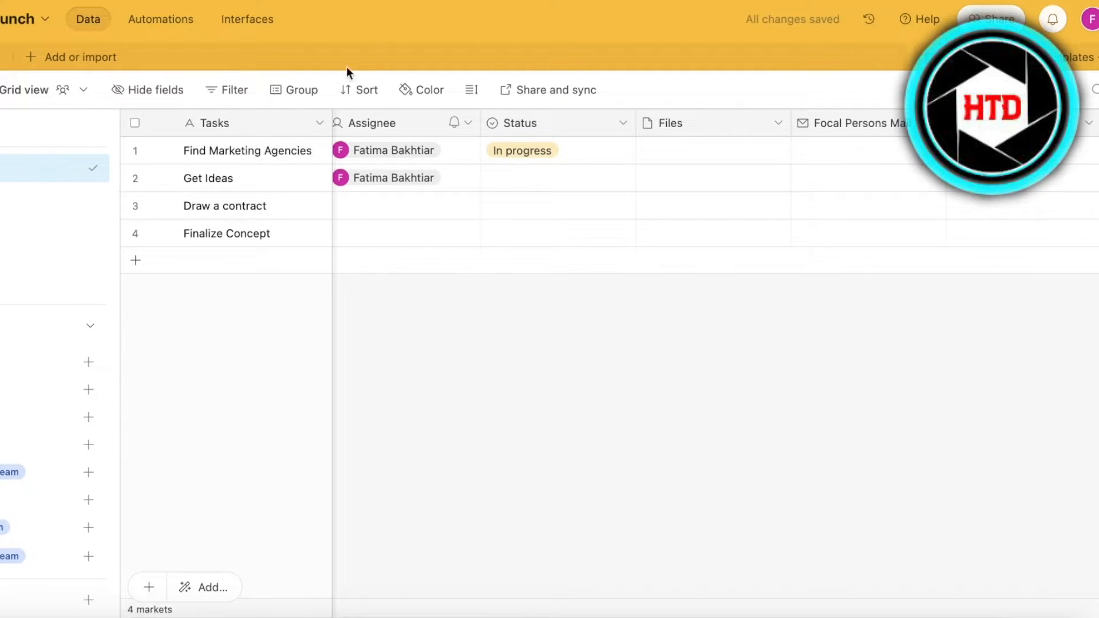
Set the due date of the Get Ideas task to 30 December 2023.
click(422, 90)
click(365, 297)
click(962, 182)
click(967, 179)
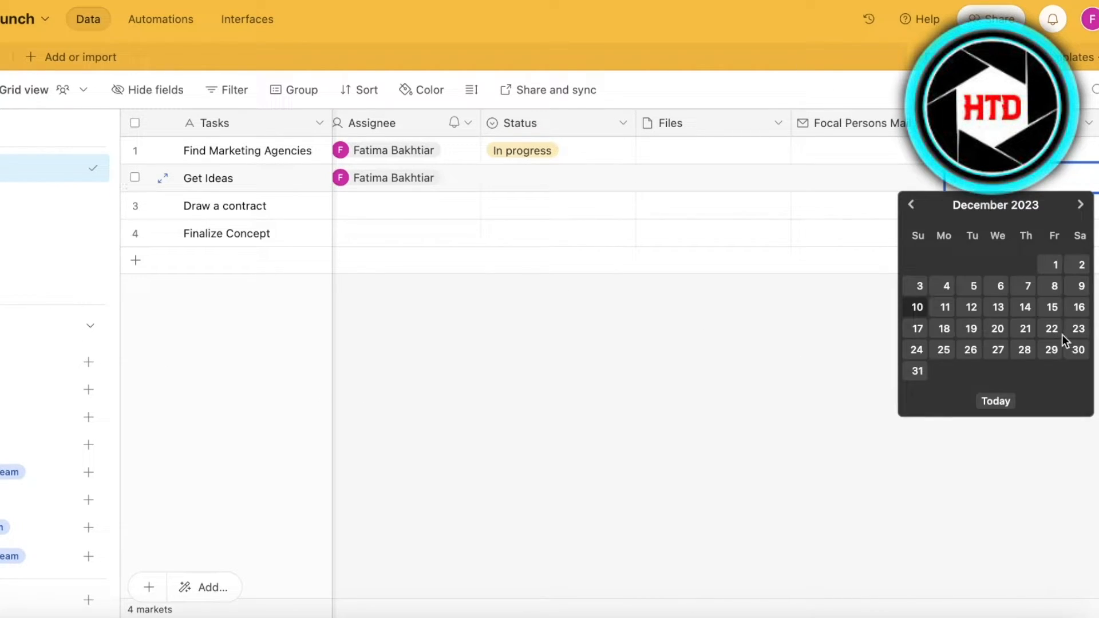
click(1075, 352)
click(998, 213)
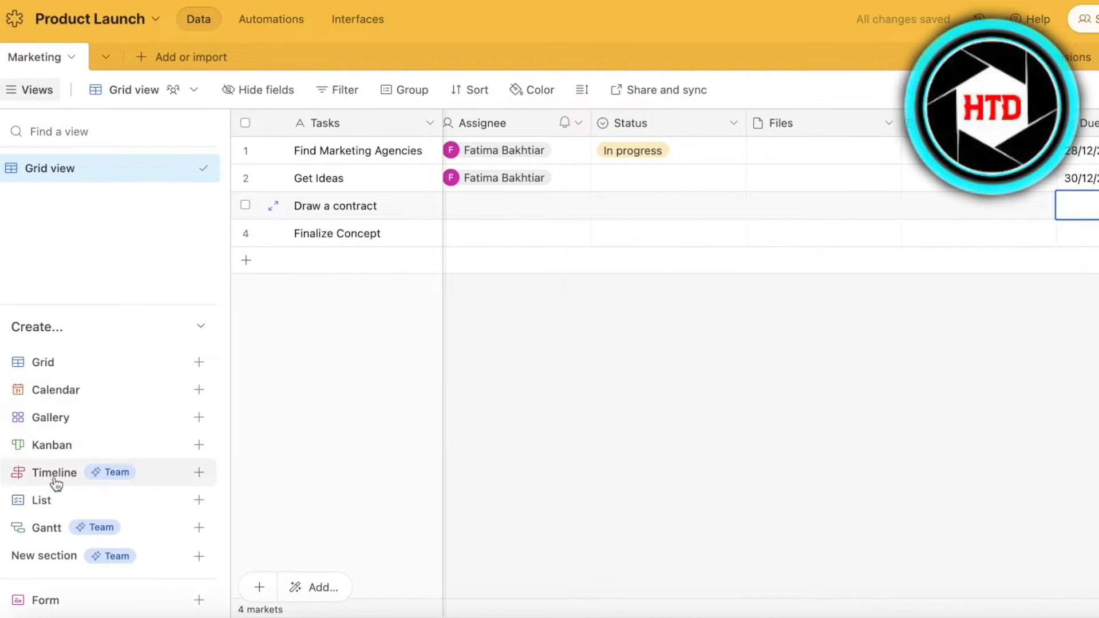
Create a collaborative List view named Listivcle for the Marketing table.
mouse_move(45, 501)
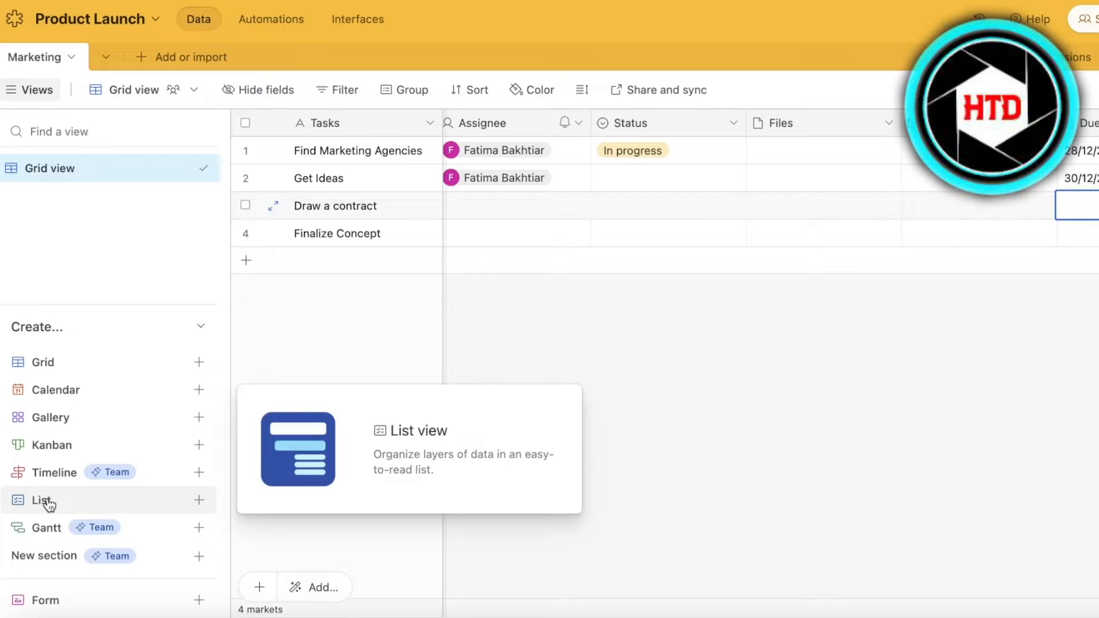
click(46, 502)
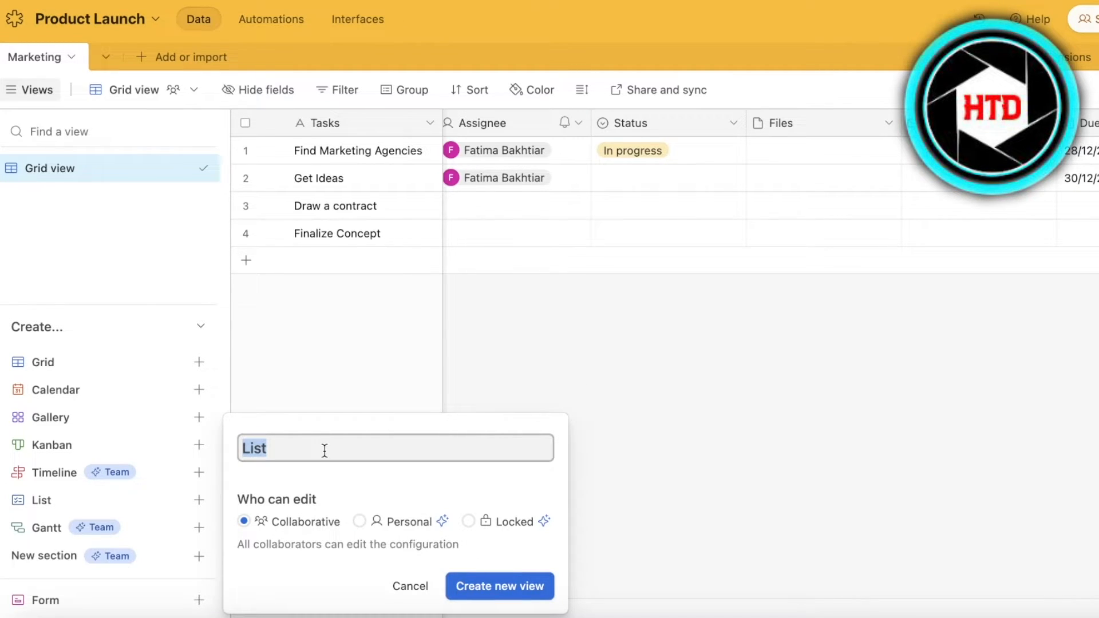
key(BackSpace)
text(L)
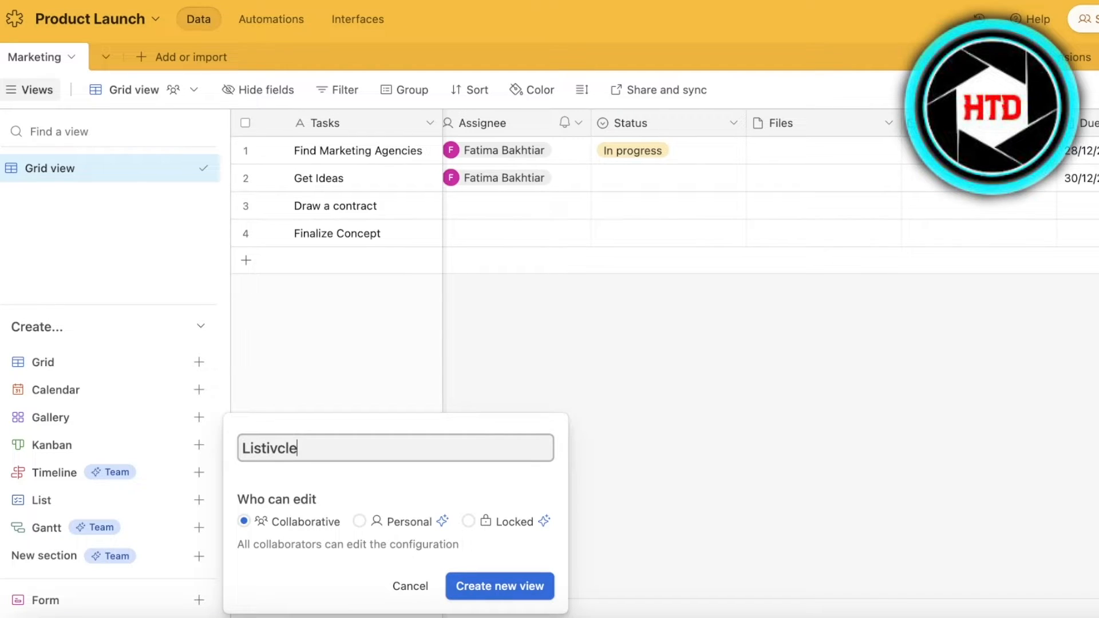
text(istivcle)
click(484, 577)
Rename the new list view as Listicle and decline the offered remaining setup steps.
right_click(105, 194)
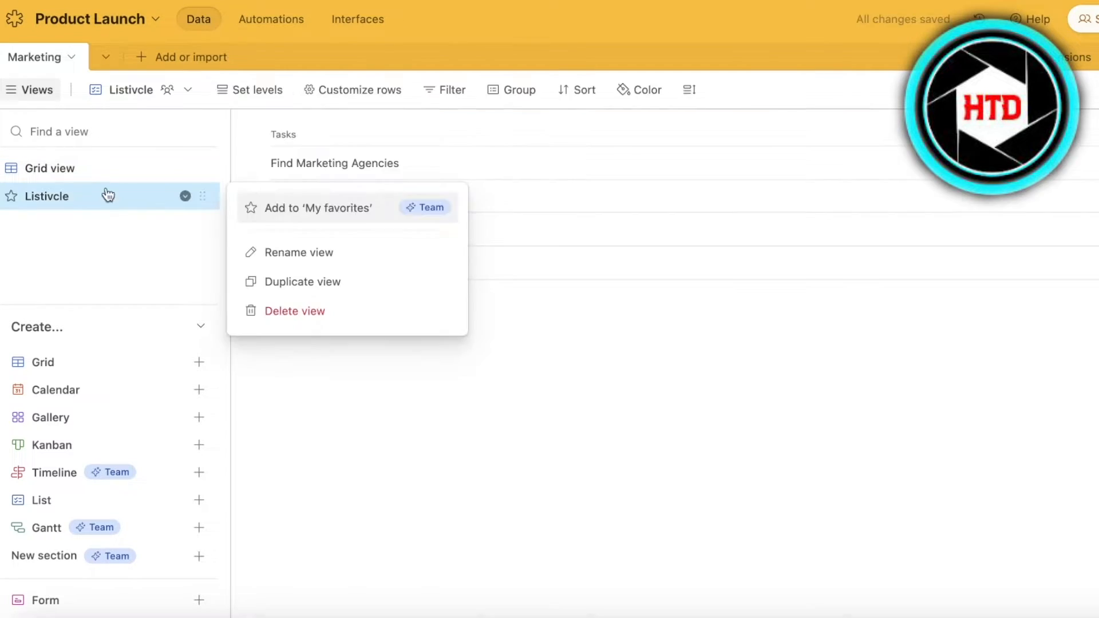
click(275, 252)
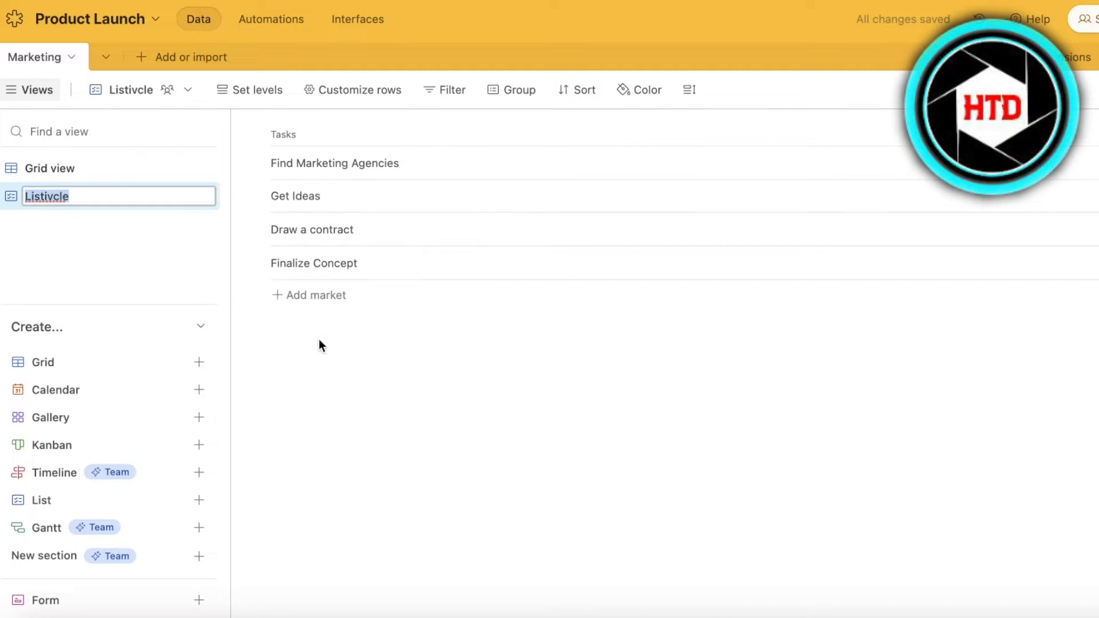
text(Listicle)
key(Return)
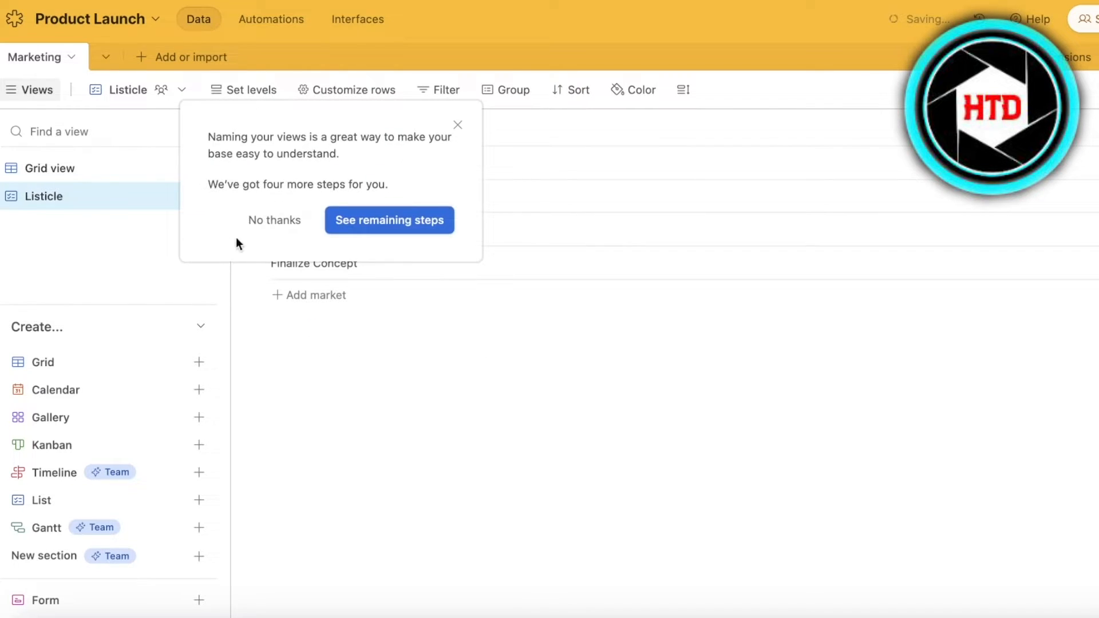
click(270, 221)
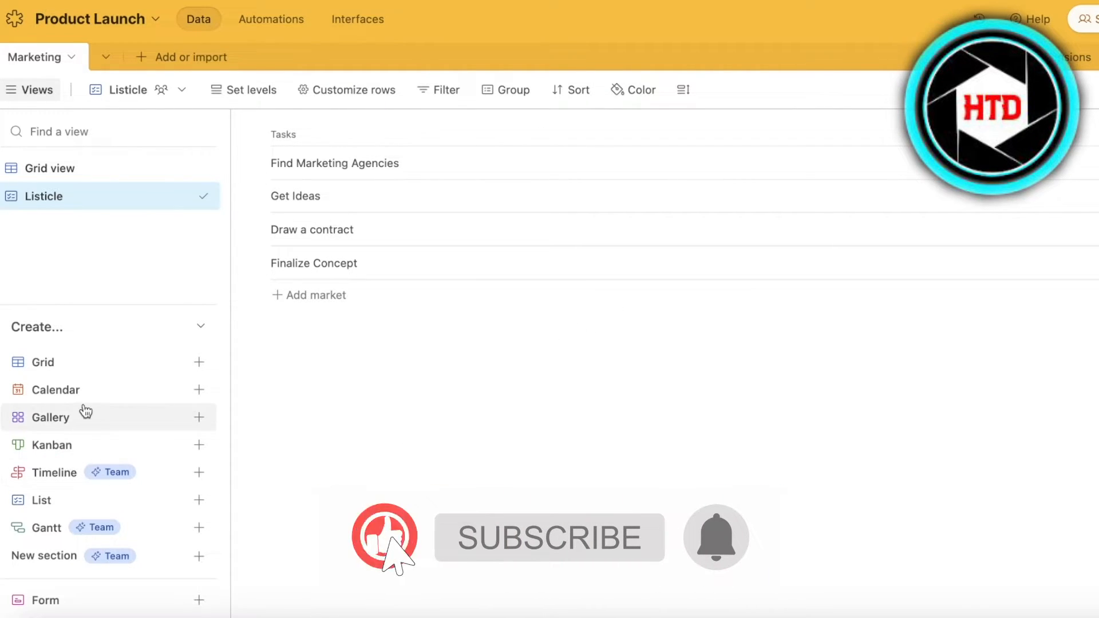
Create a collaborative Kanban view named Tasks based on status, with its cards grouped by the Status field.
mouse_move(199, 453)
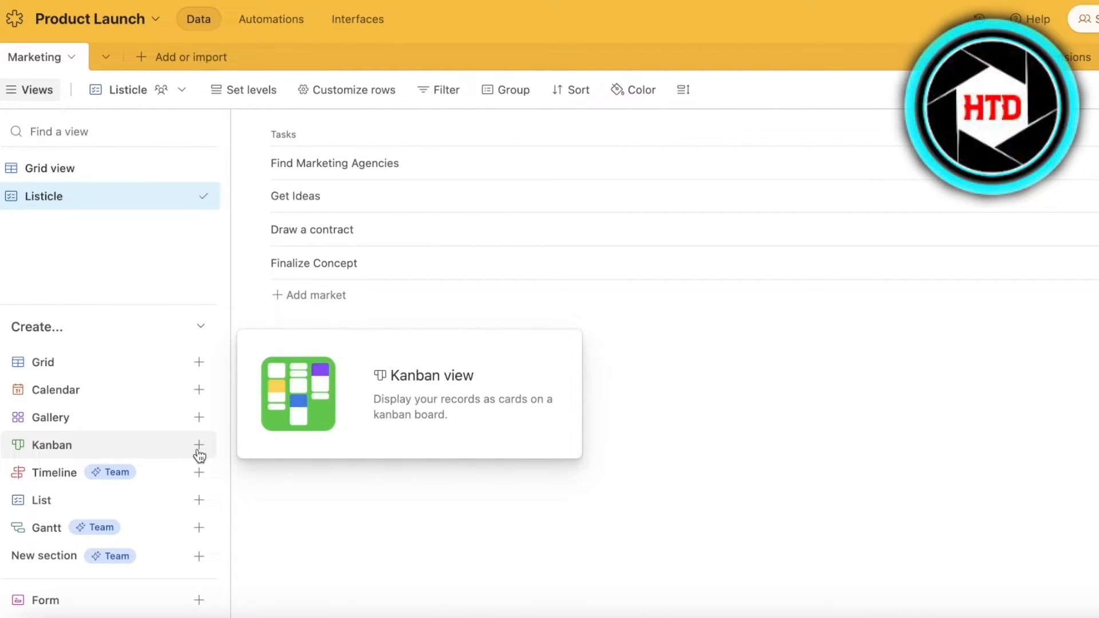
click(199, 446)
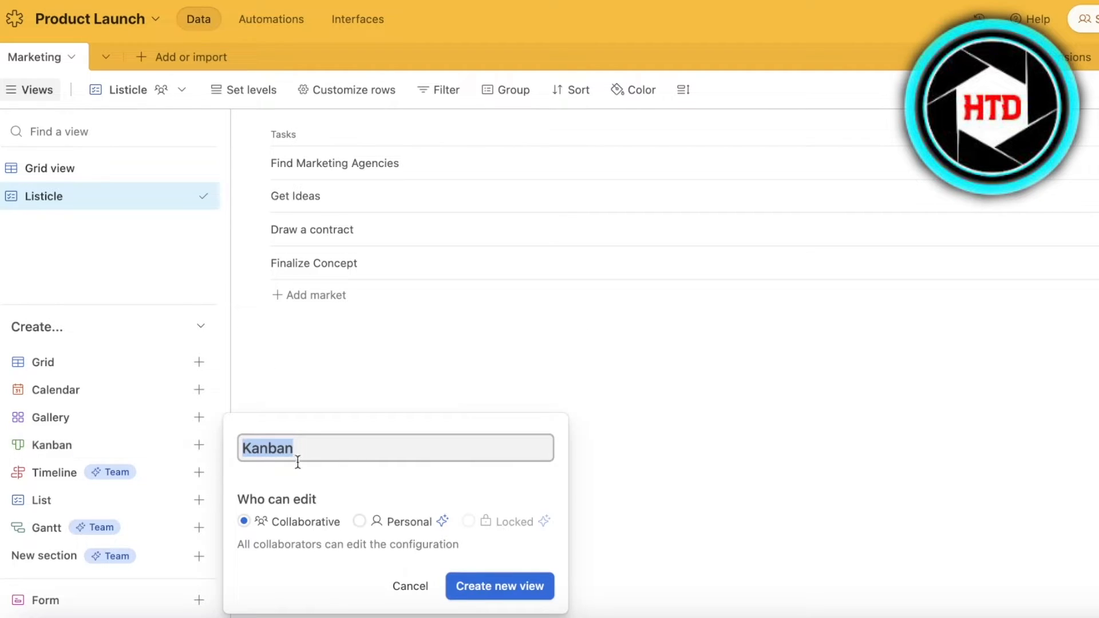
double_click(336, 457)
text(A)
key(BackSpace)
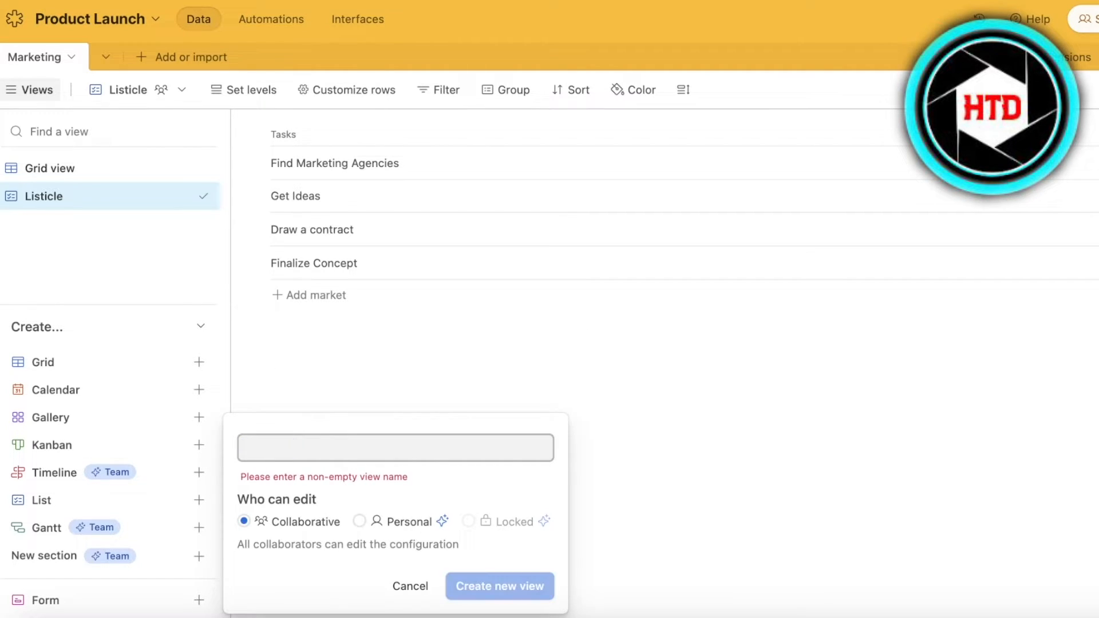
text(Tasks based)
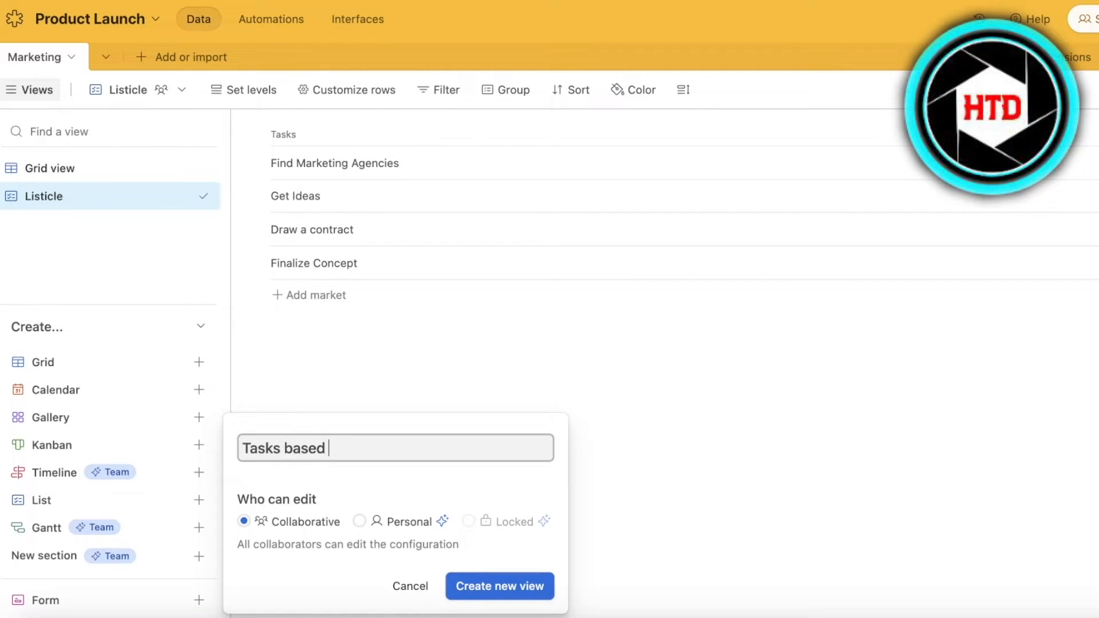
text( on status)
key(Return)
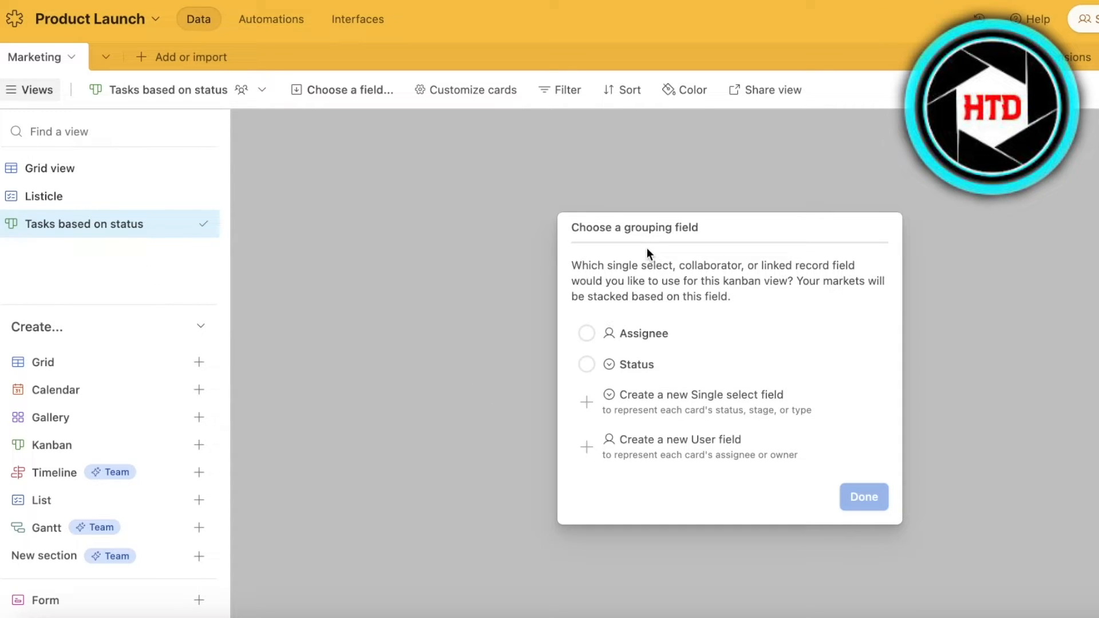
click(640, 372)
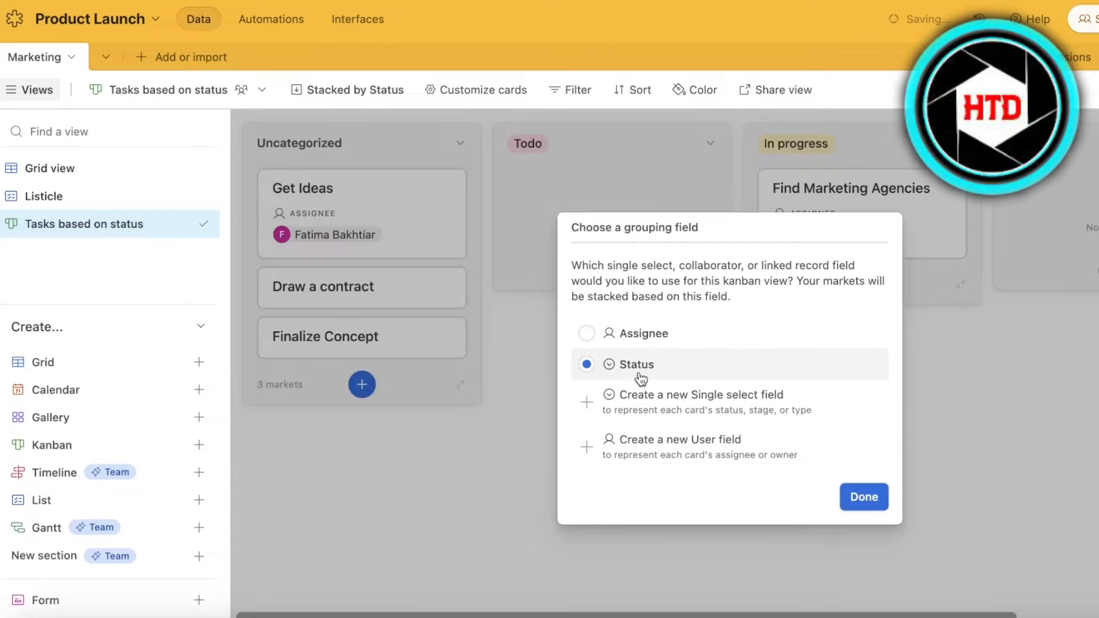
click(856, 488)
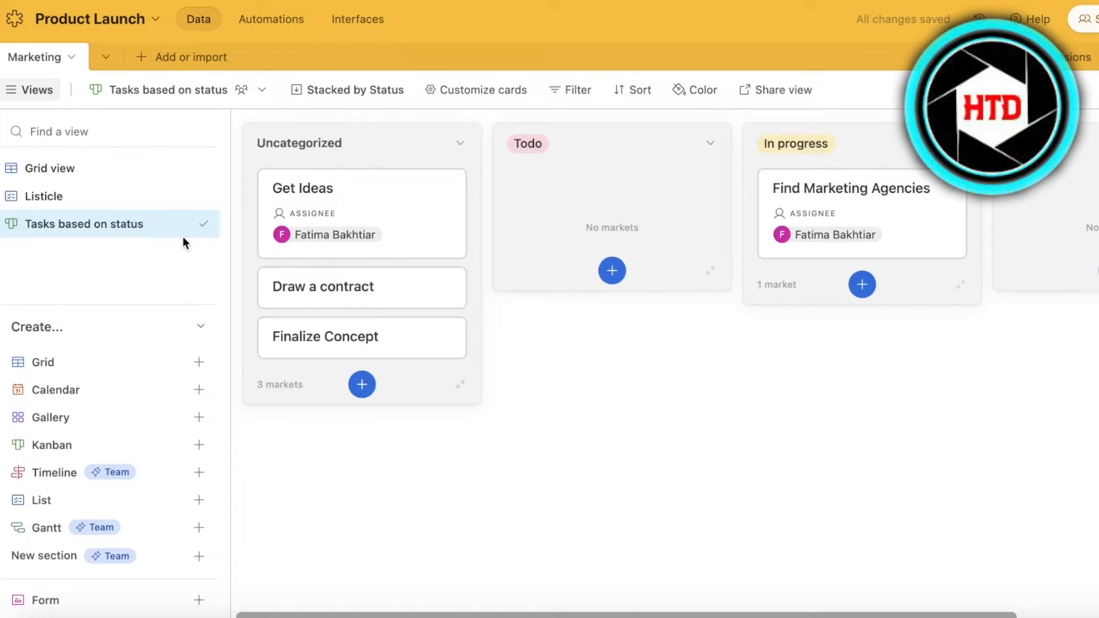
Create another collaborative Kanban view named Person Tasks, with its cards grouped by the Assignee field.
click(127, 445)
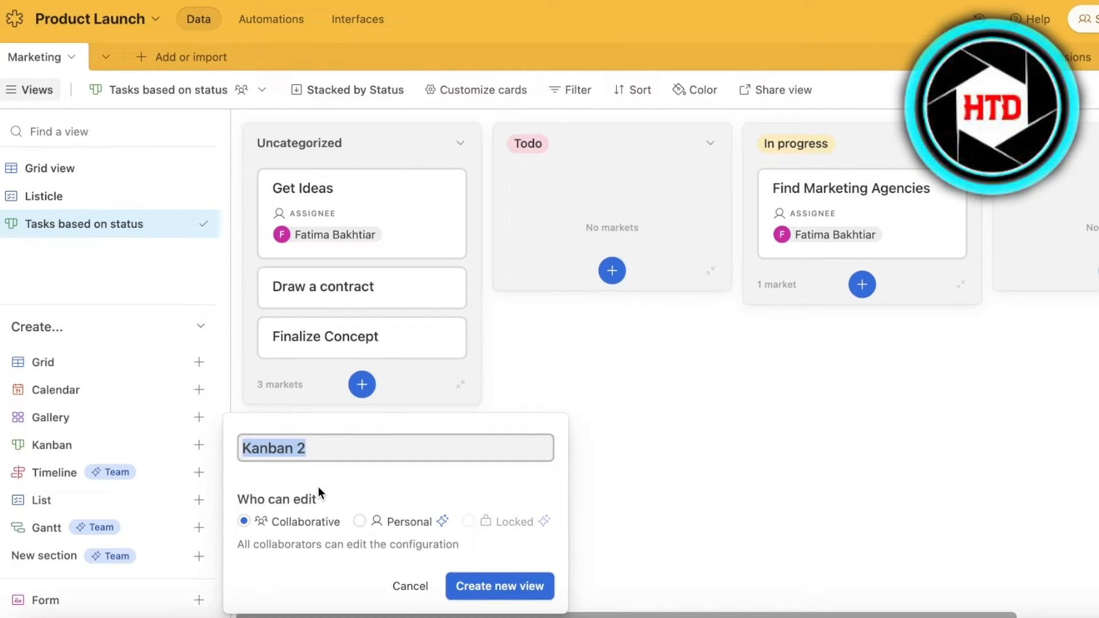
key(BackSpace)
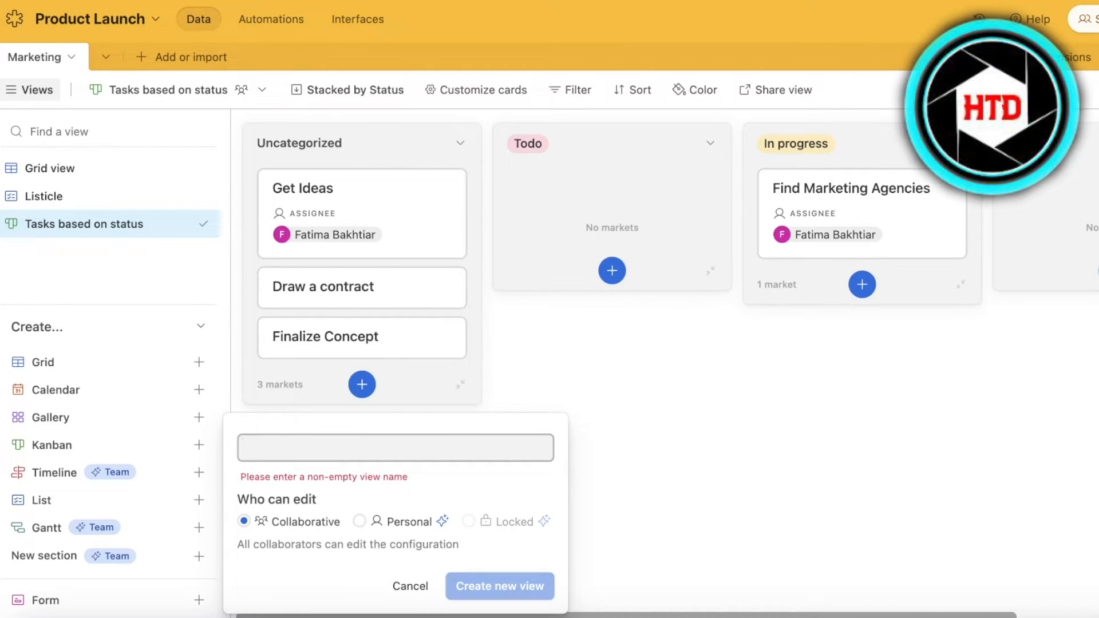
text(Perso)
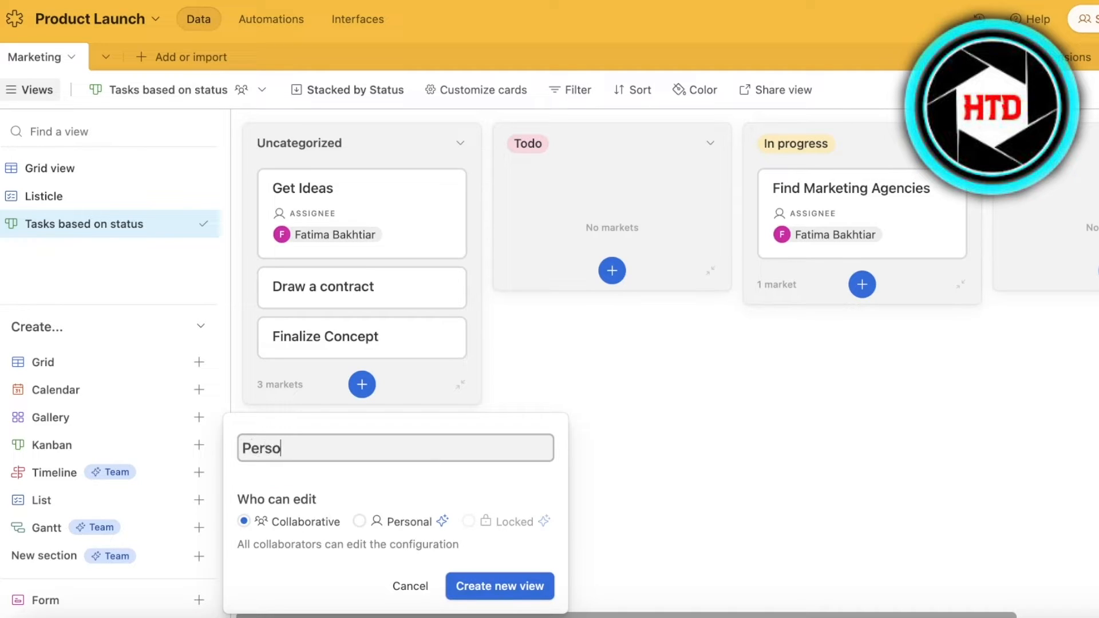
text(n Tasks)
key(Return)
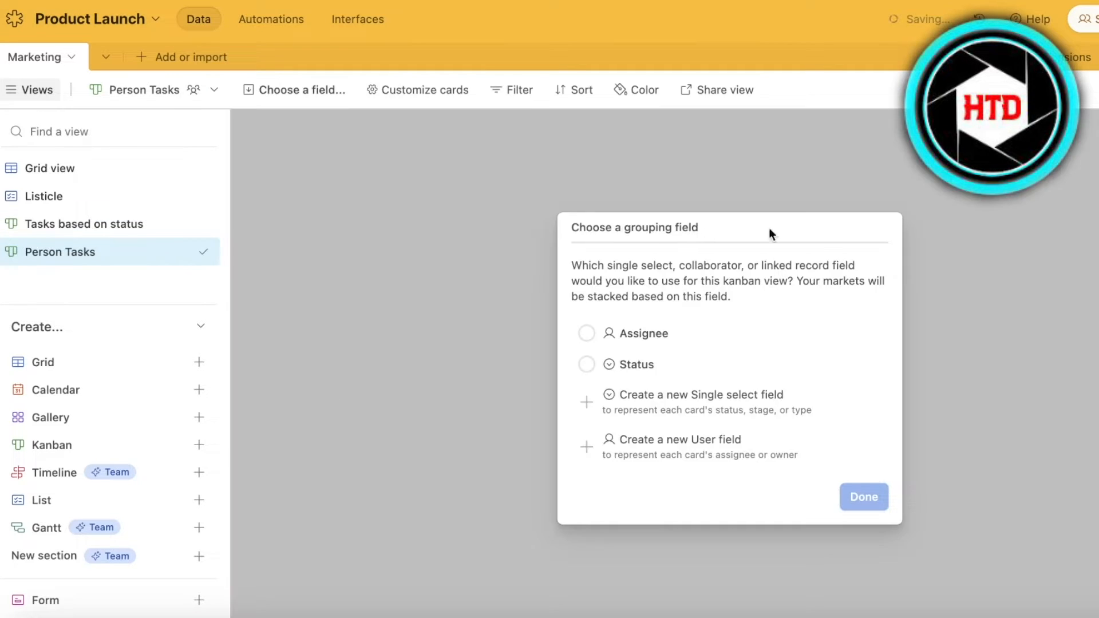
click(643, 333)
click(864, 497)
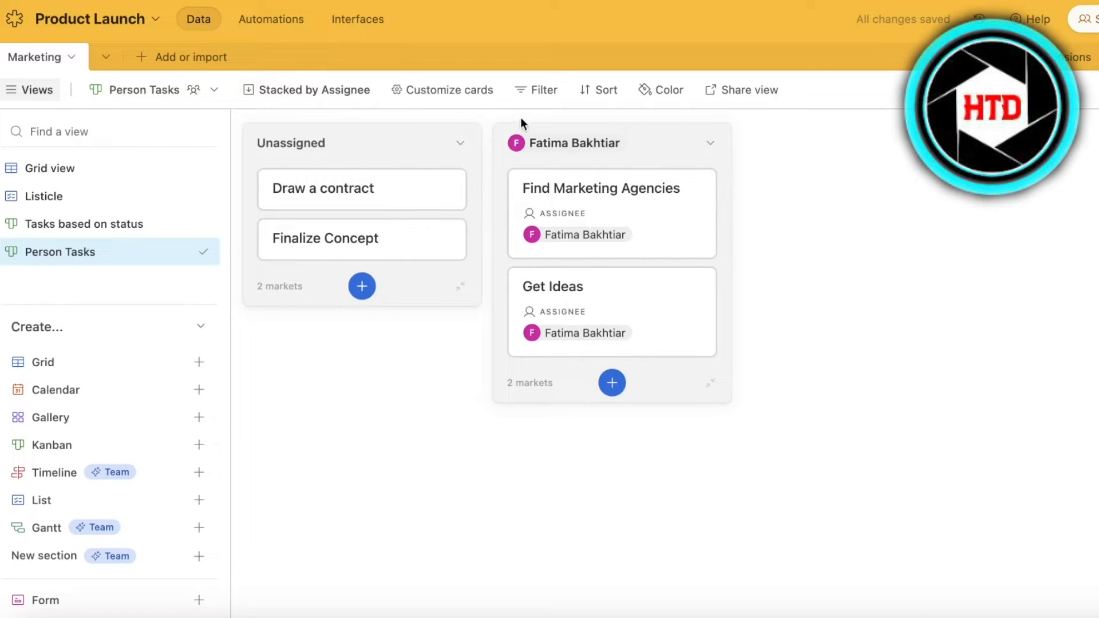
Return to the Marketing table's Grid view and add a blank table to the base.
click(74, 168)
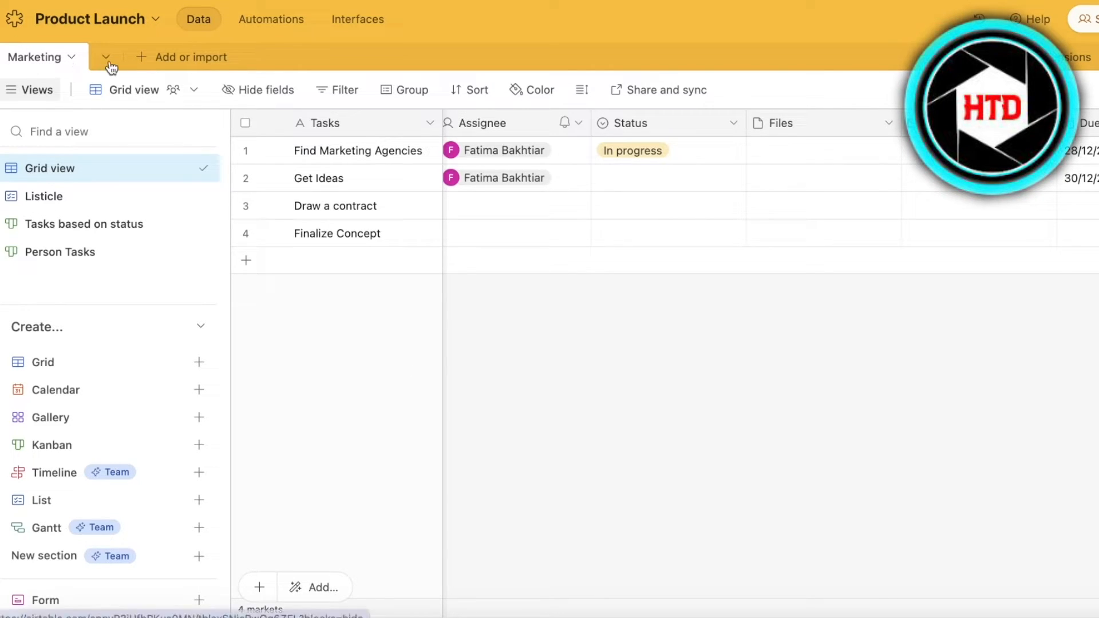
click(151, 60)
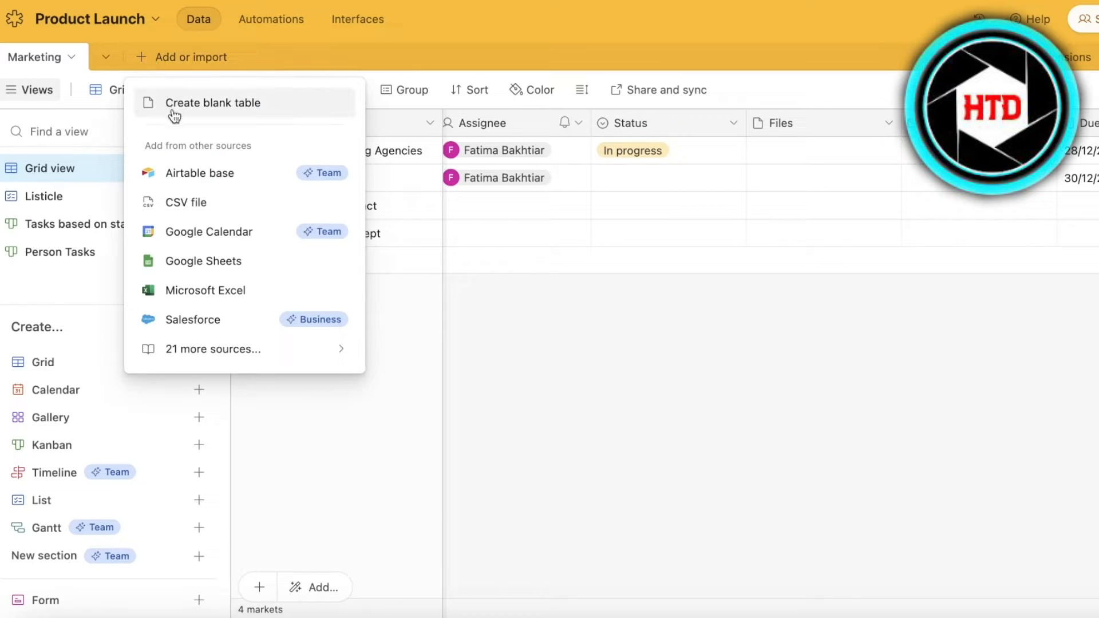
click(211, 103)
Switch between the Marketing table and the new blank table to compare their views, ending on the blank table.
click(56, 58)
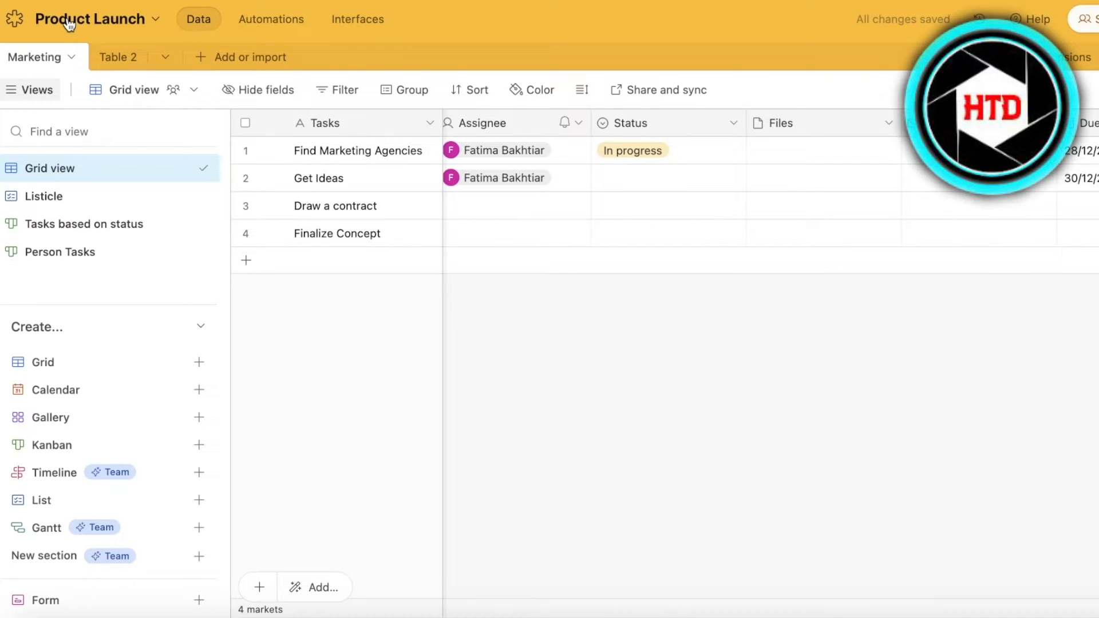
click(110, 57)
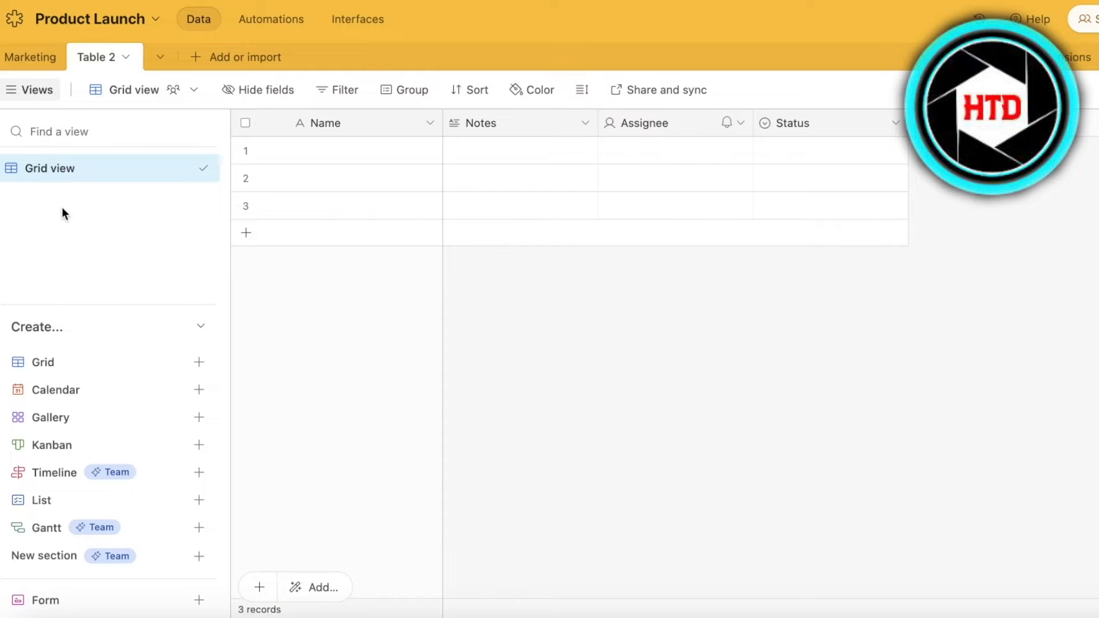
click(30, 56)
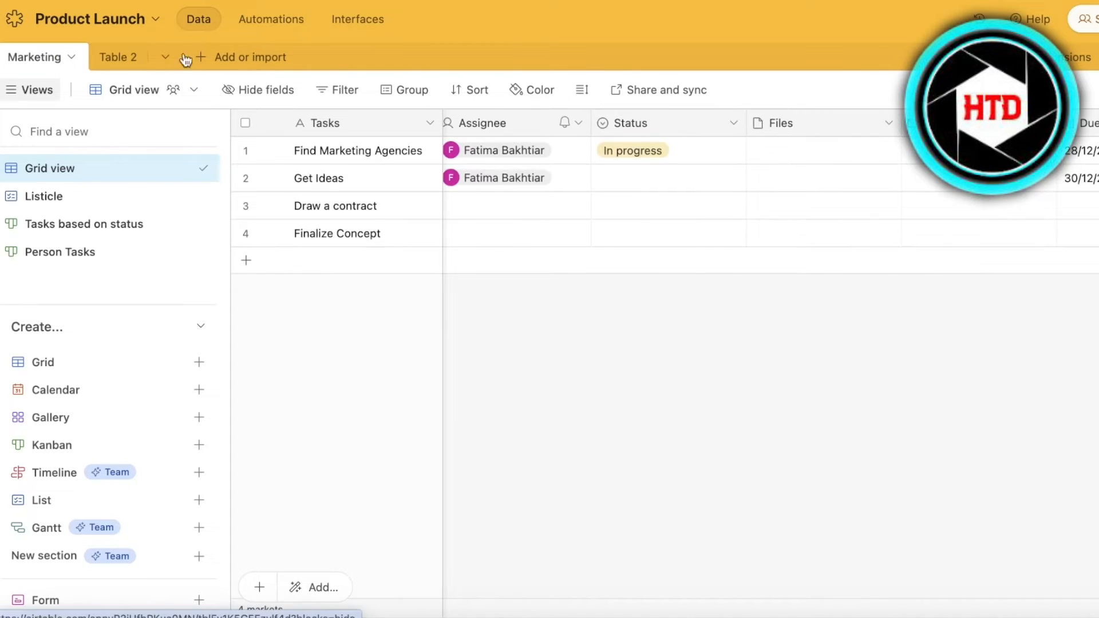
click(123, 57)
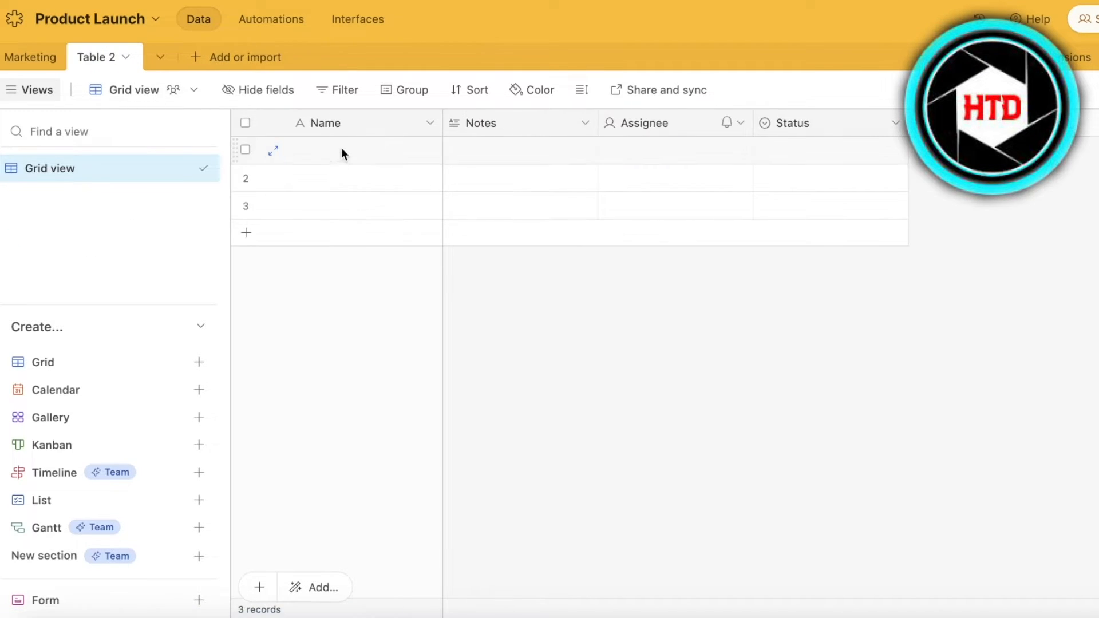
click(345, 123)
click(426, 124)
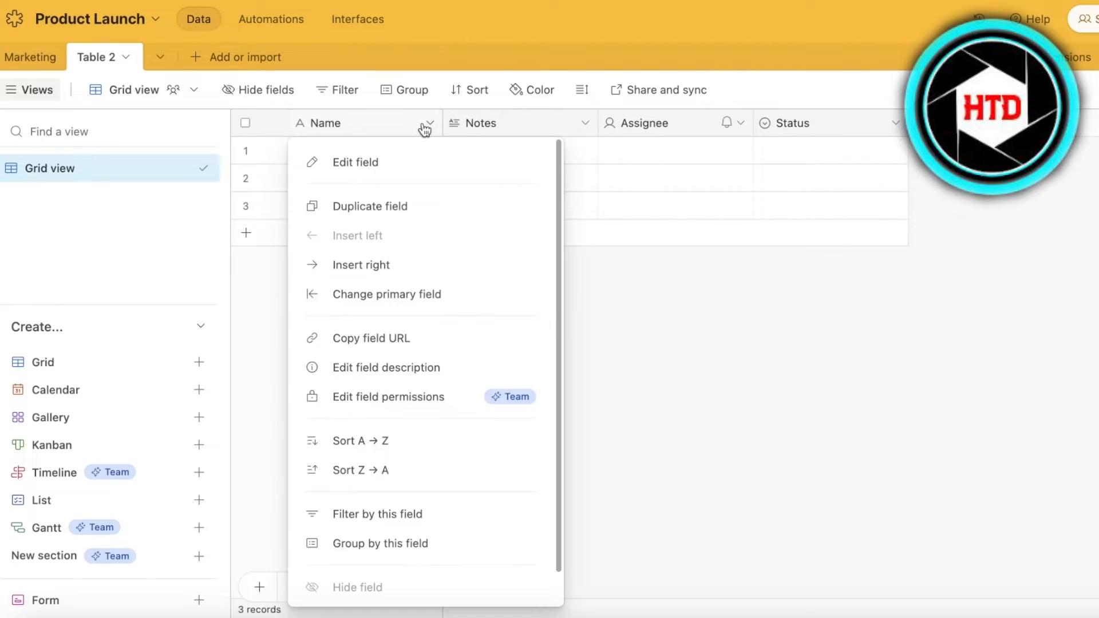
click(391, 164)
click(143, 55)
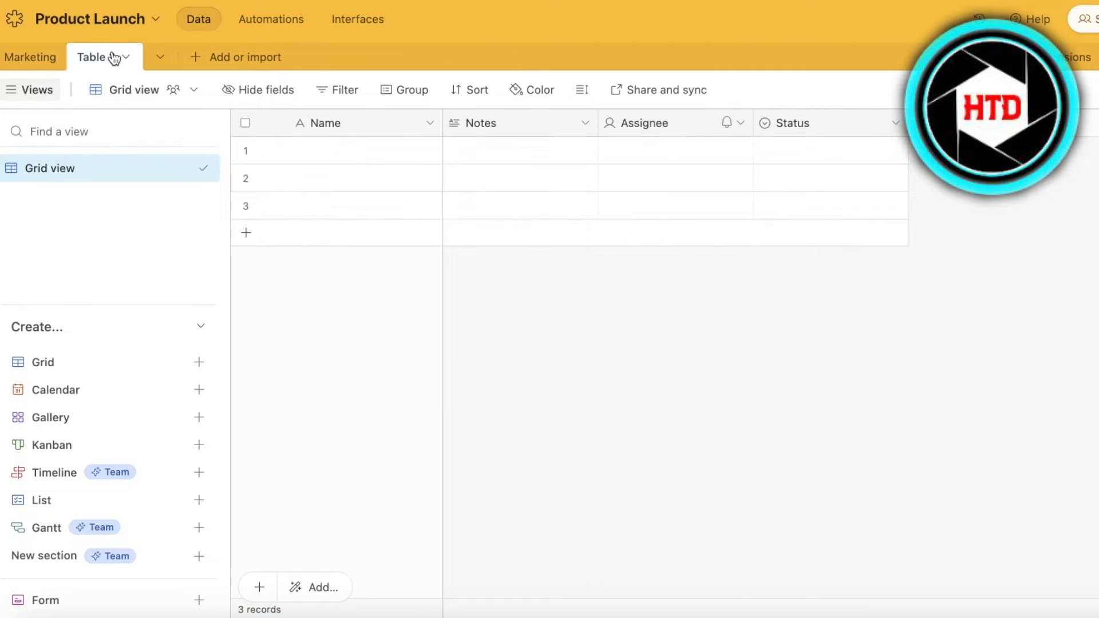
Rename the new blank table as Tshirt Design.
click(126, 56)
mouse_move(137, 118)
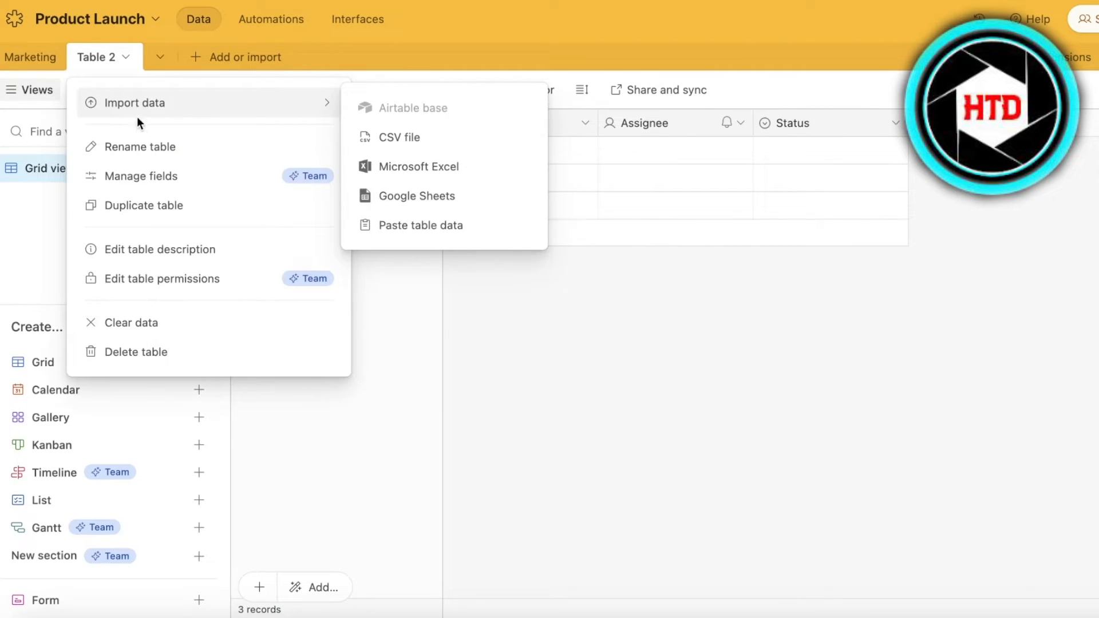
click(141, 148)
text(A)
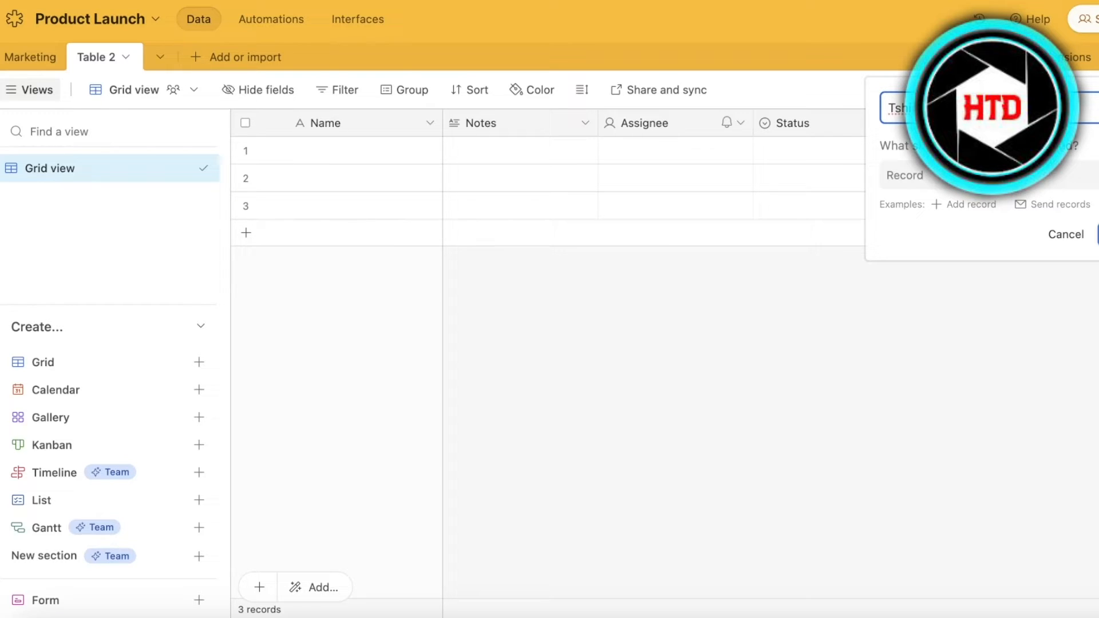
key(Return)
Rename the primary Name field of the Tshirt Design table as Ideas, keeping the Single line text type.
click(369, 115)
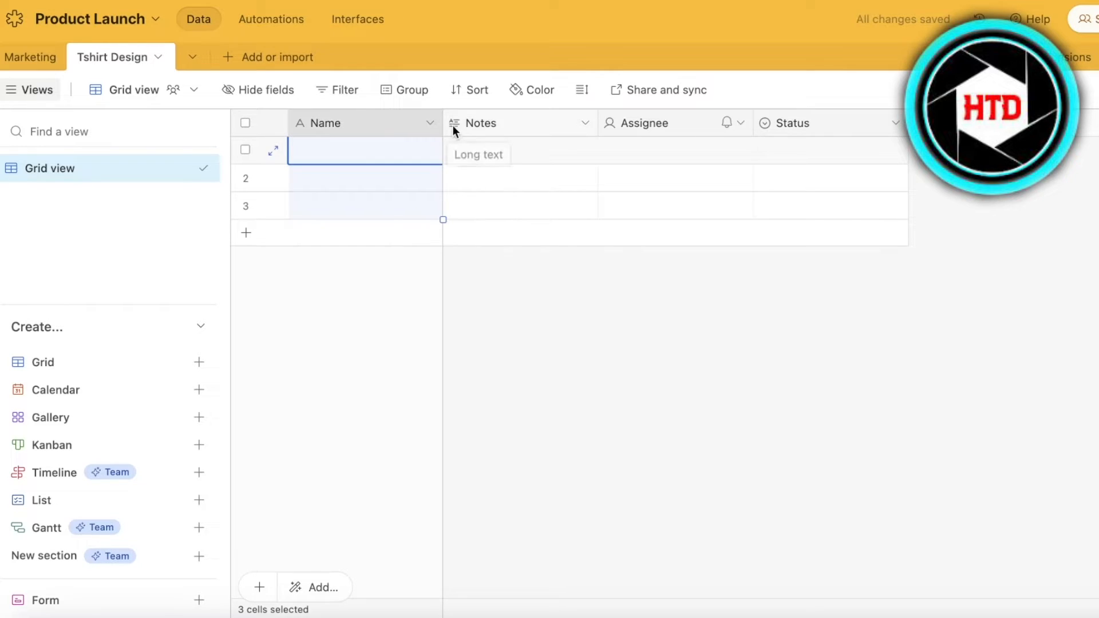
click(185, 167)
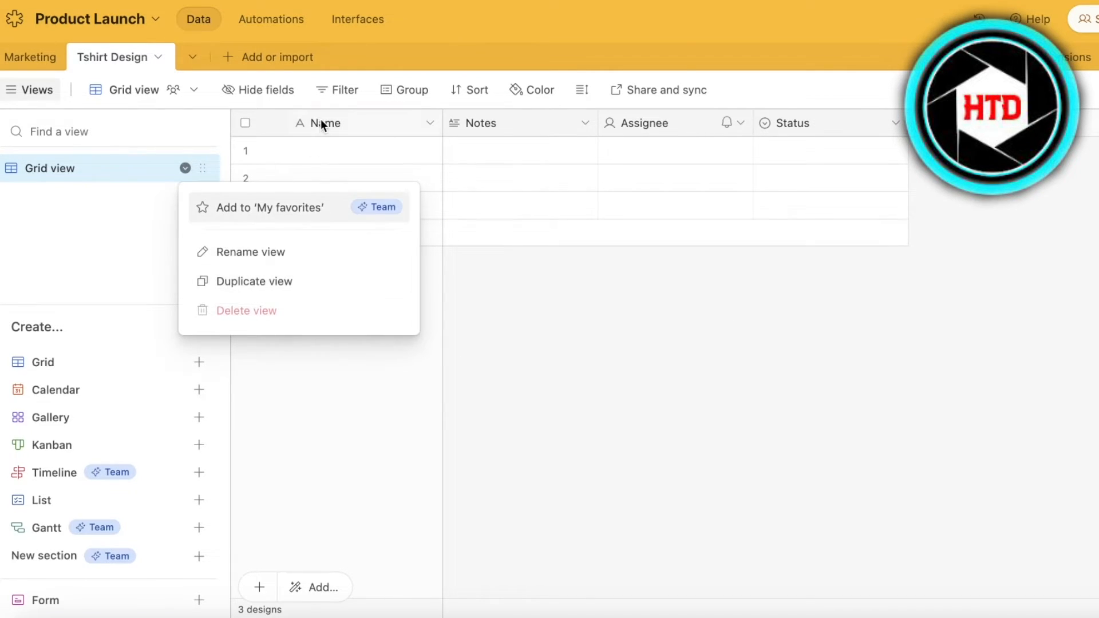
click(375, 119)
click(429, 126)
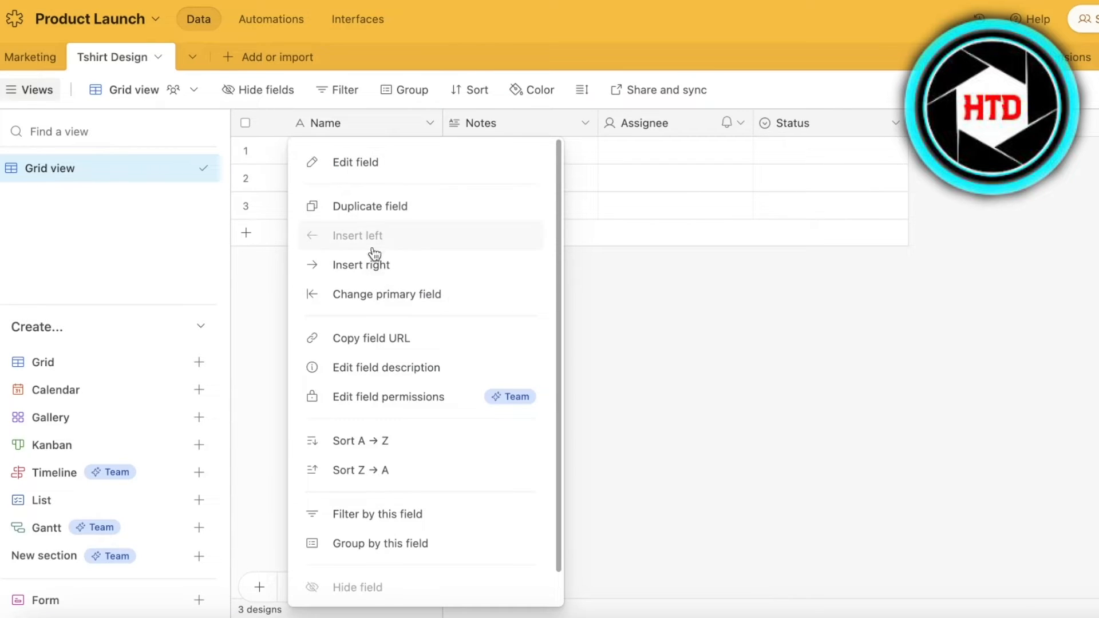
click(345, 161)
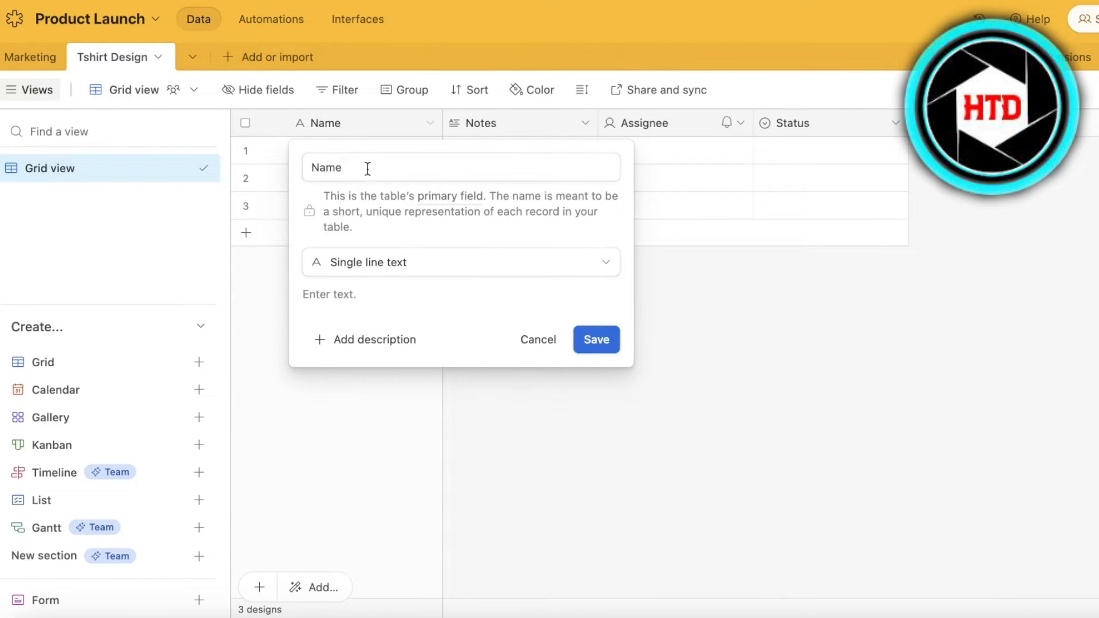
key(BackSpace)
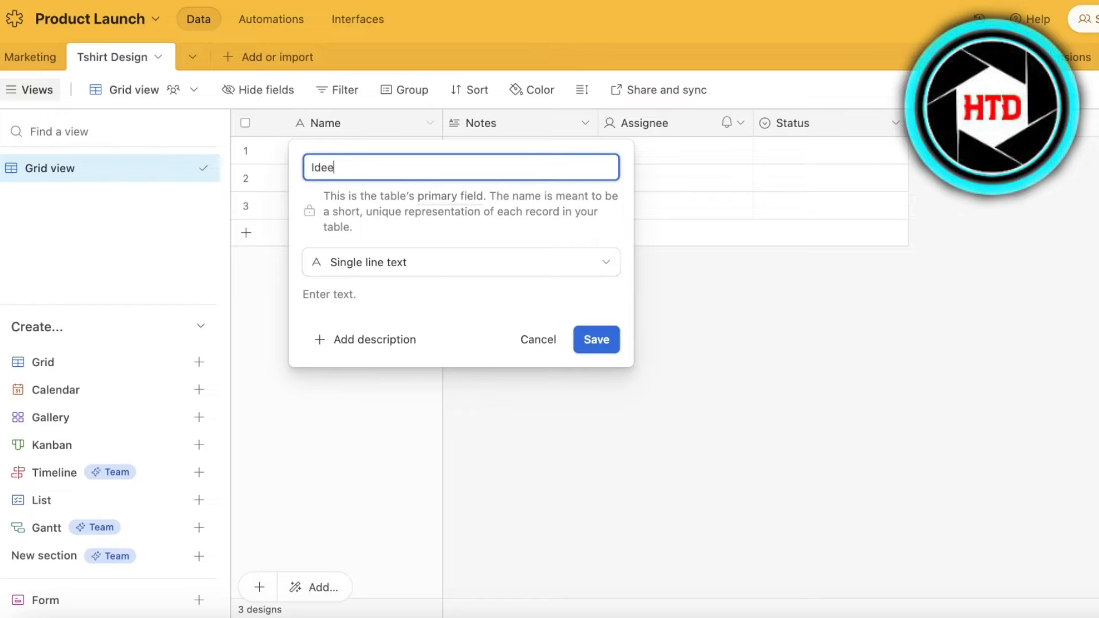
text(Idee)
key(BackSpace)
text(as)
key(Return)
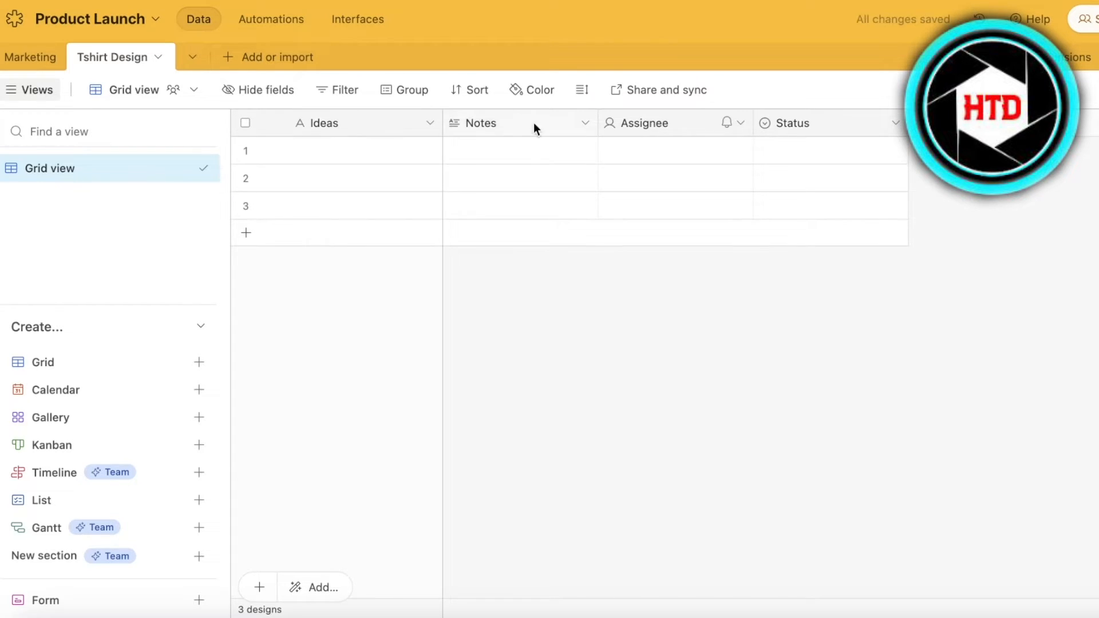
Delete the existing Status field from the Tshirt Design table.
click(938, 123)
click(895, 122)
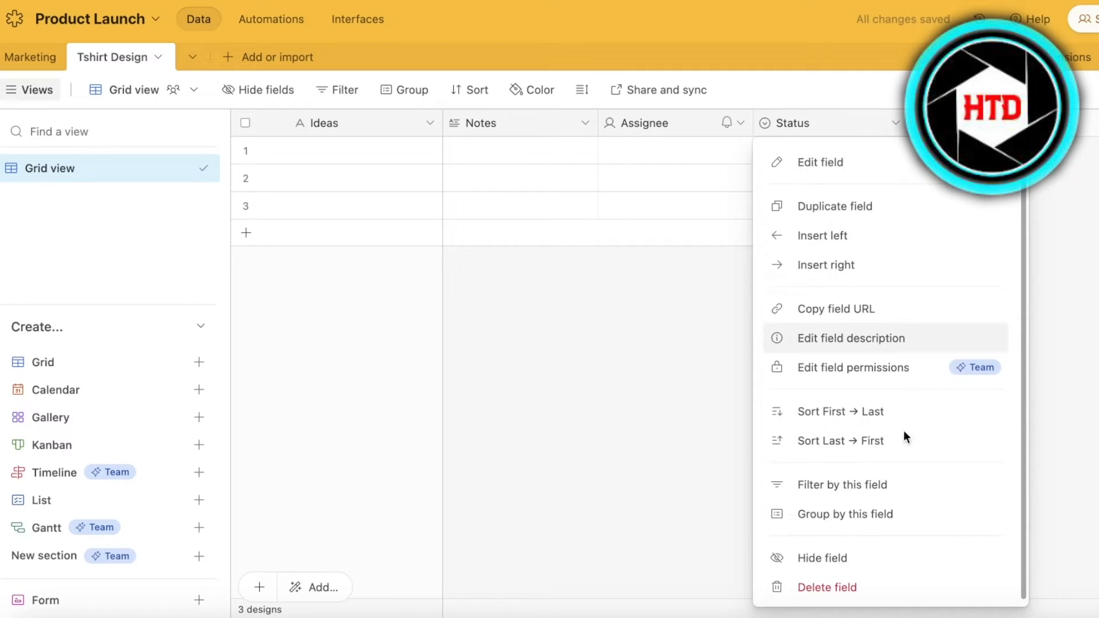
click(892, 588)
click(794, 123)
click(658, 393)
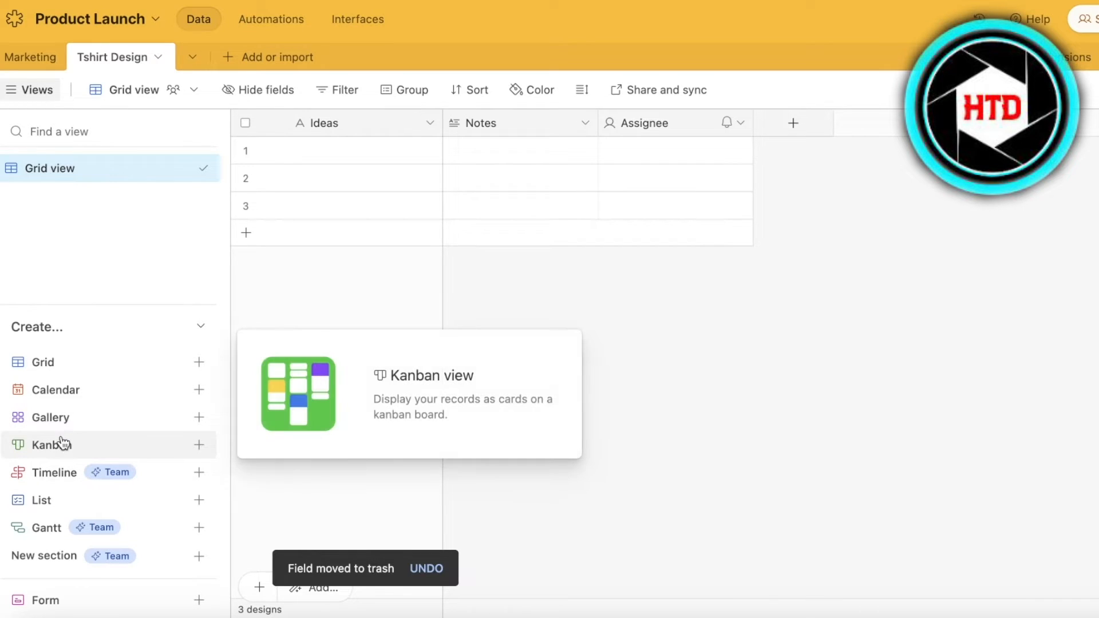
Create a Kanban view of the Tshirt Design table stacked by Assignee, and delete that view again.
click(169, 445)
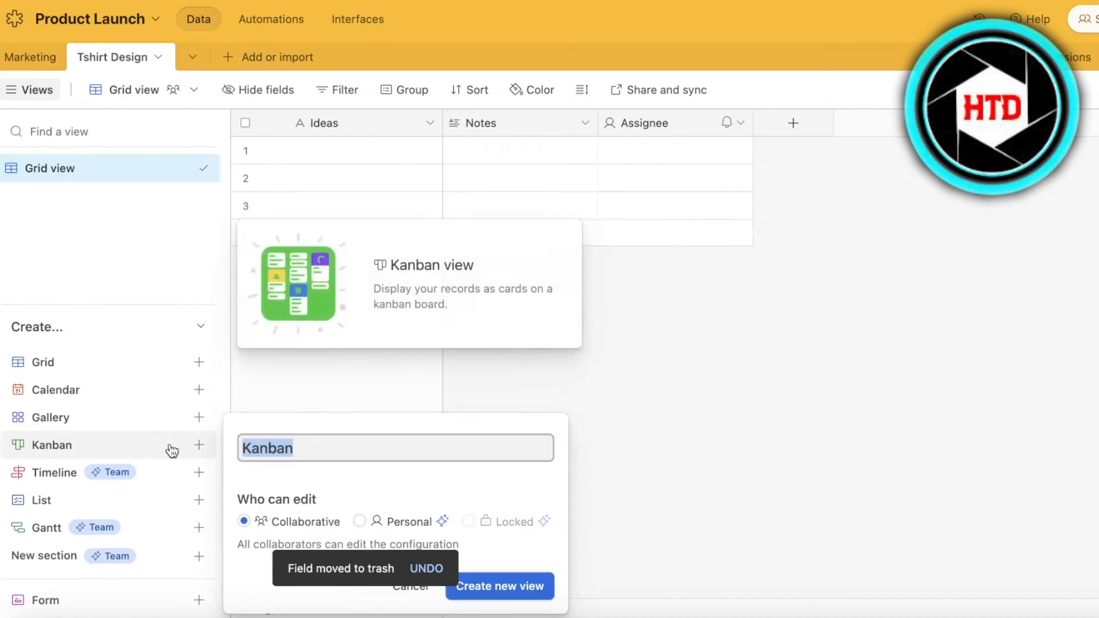
key(Return)
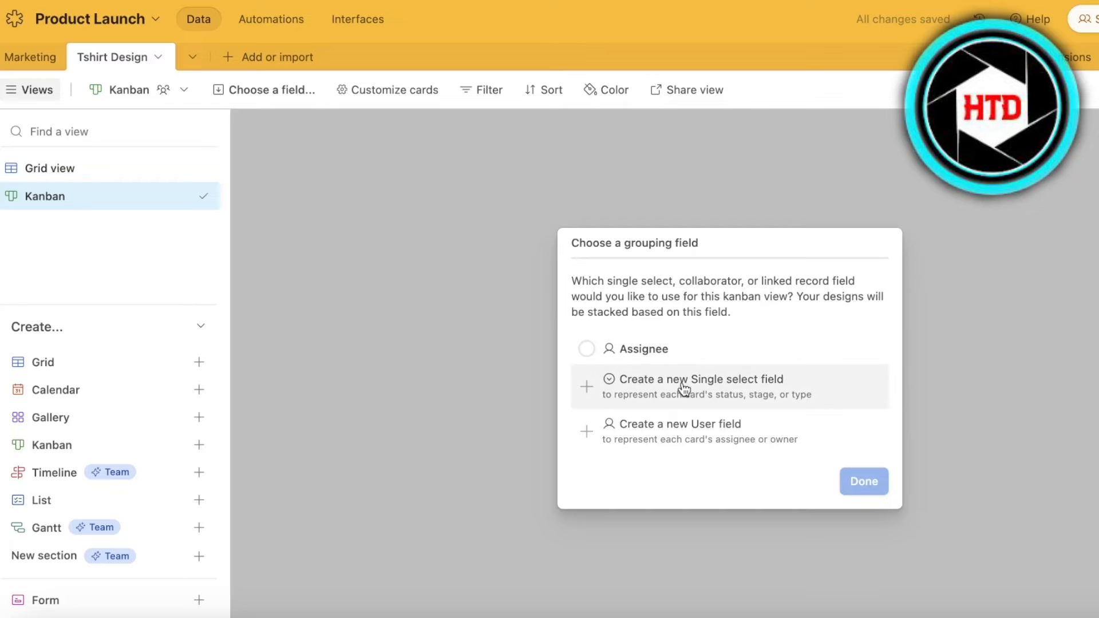
click(43, 362)
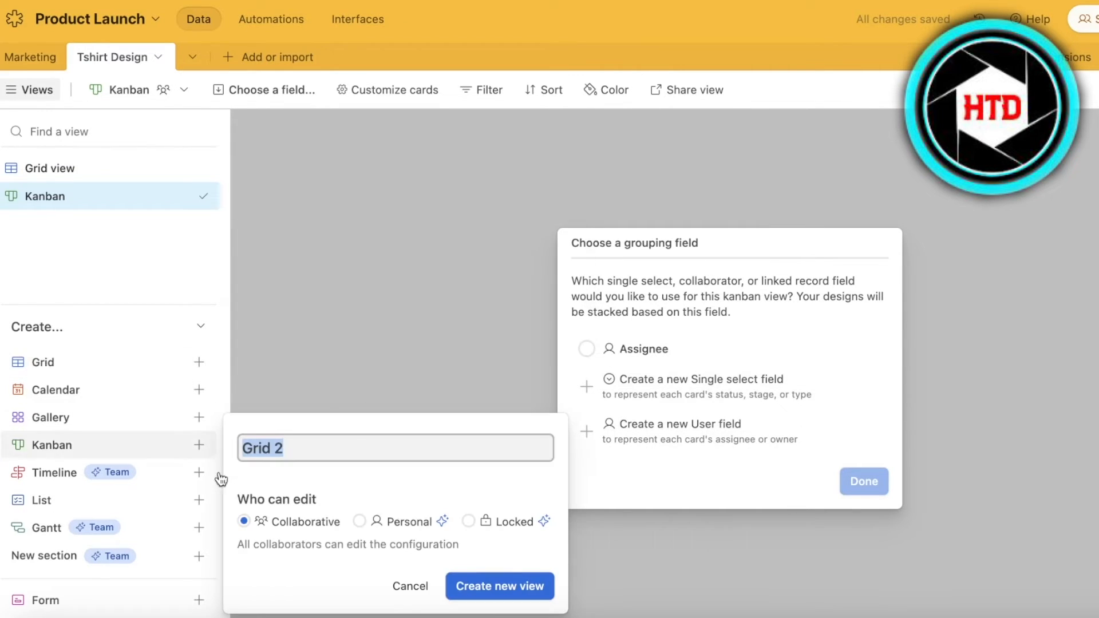
click(416, 592)
click(750, 350)
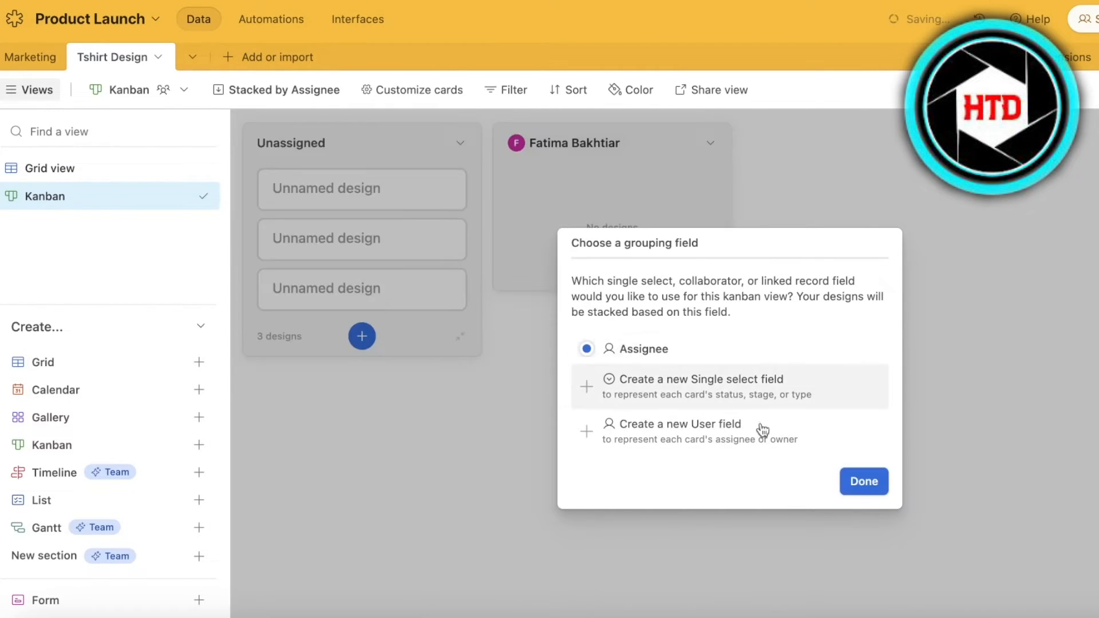
click(863, 481)
click(185, 196)
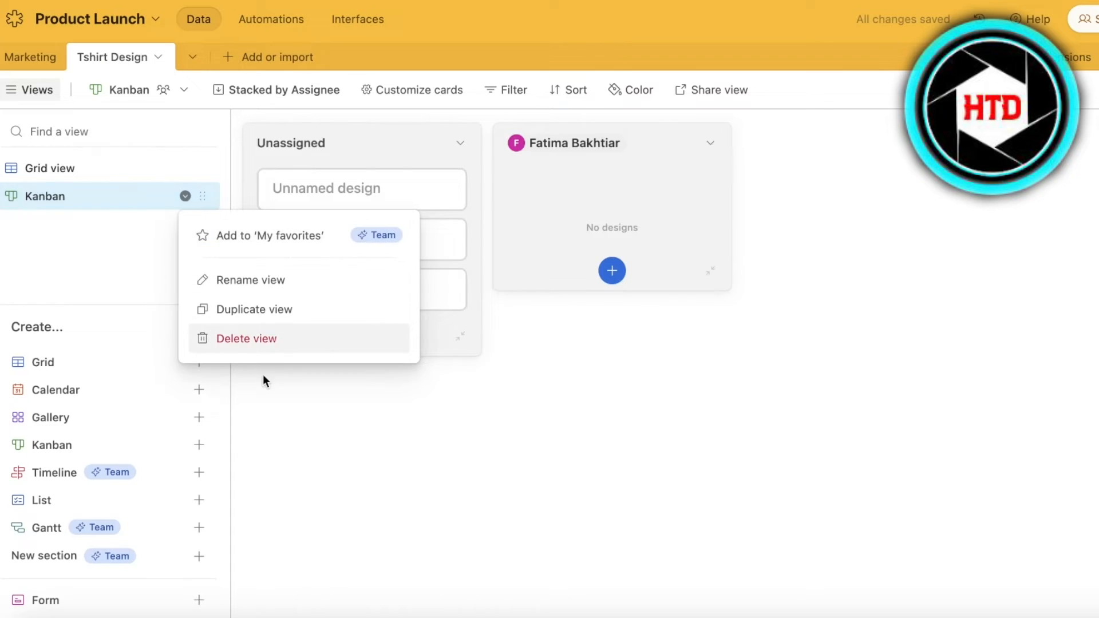
click(248, 339)
Start a new field after Assignee and look through the list of available field types.
click(833, 127)
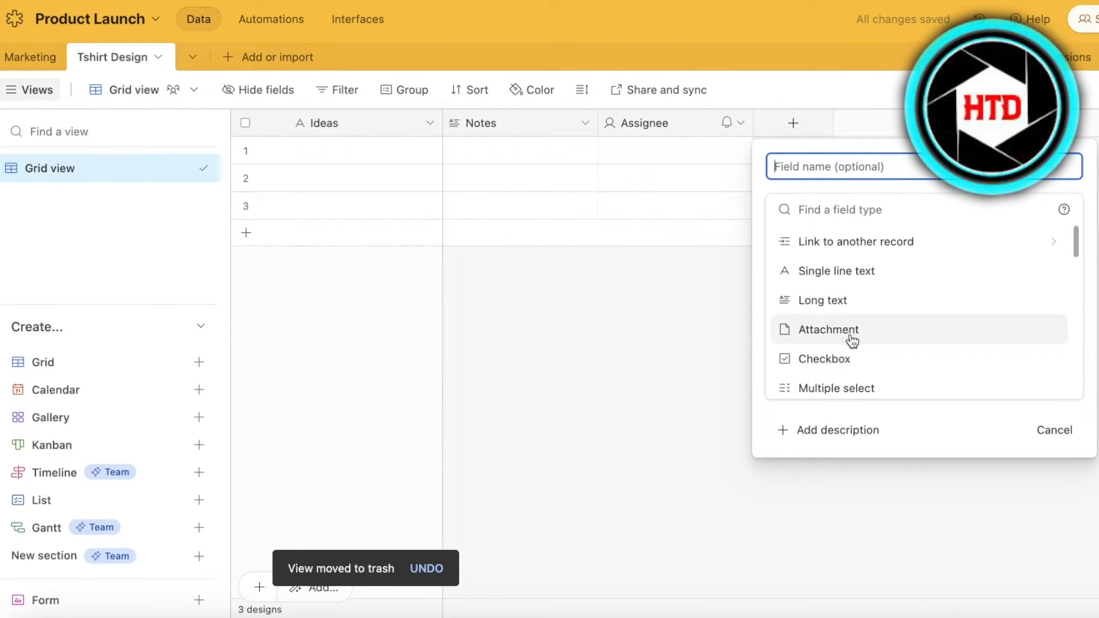
scroll(847, 294, down, 10)
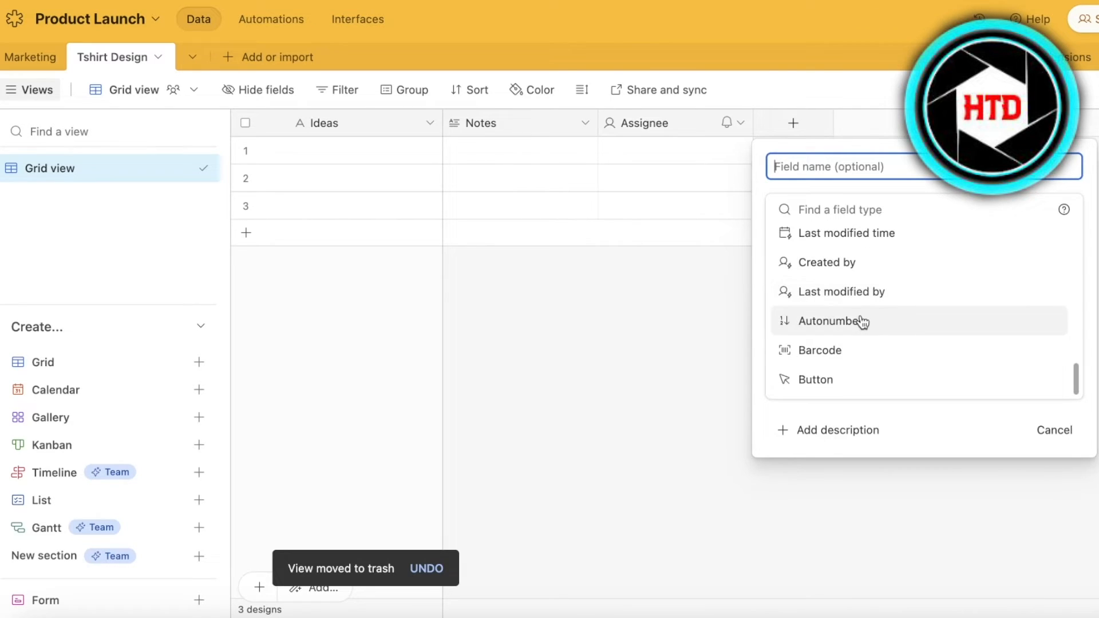
scroll(861, 321, up, 10)
click(857, 209)
text(s)
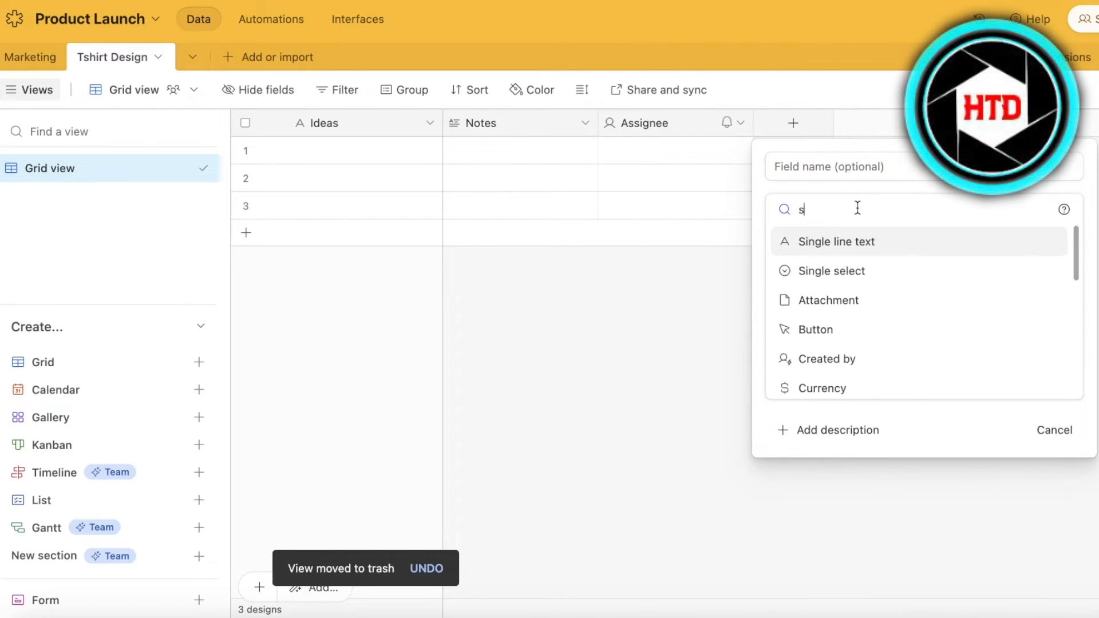
text(ta)
key(BackSpace)
key(BackSpace)
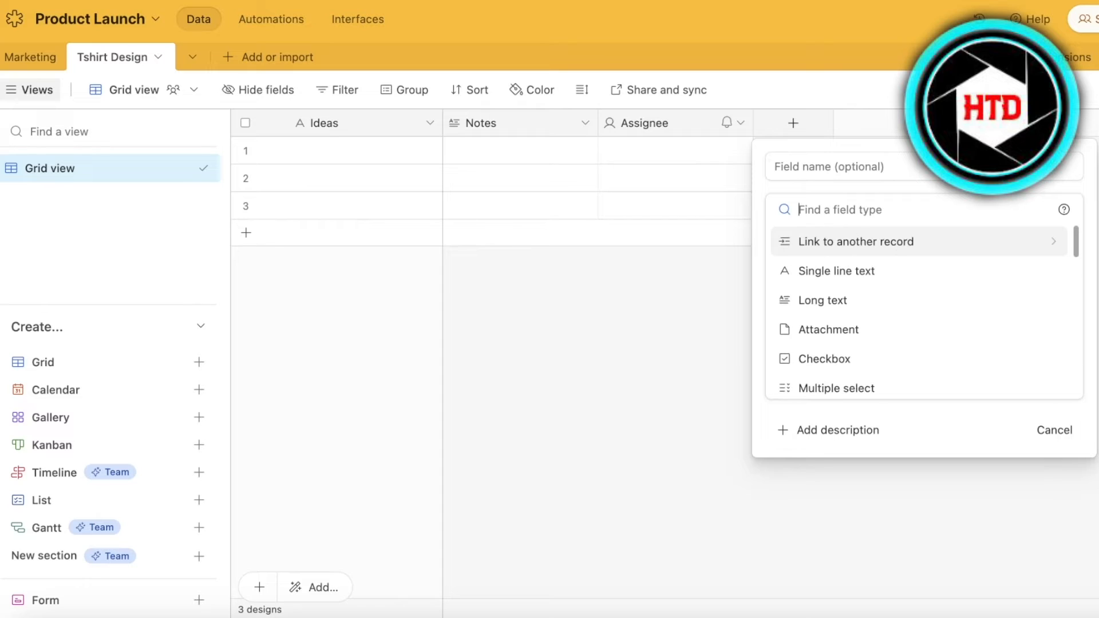
scroll(822, 273, down, 5)
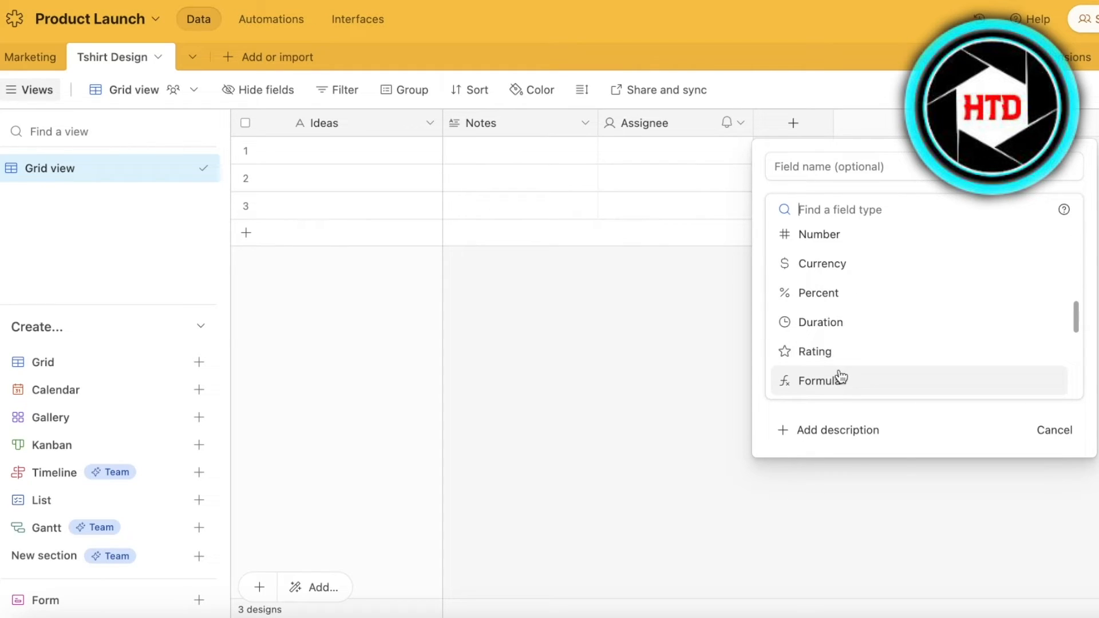
scroll(840, 378, down, 3)
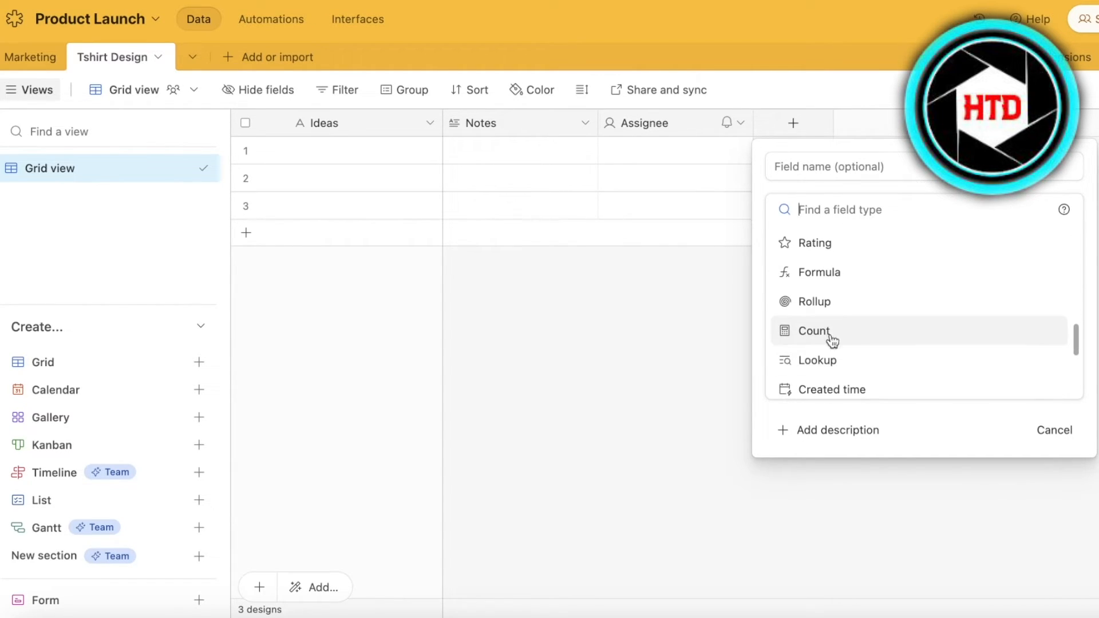
scroll(818, 312, down, 4)
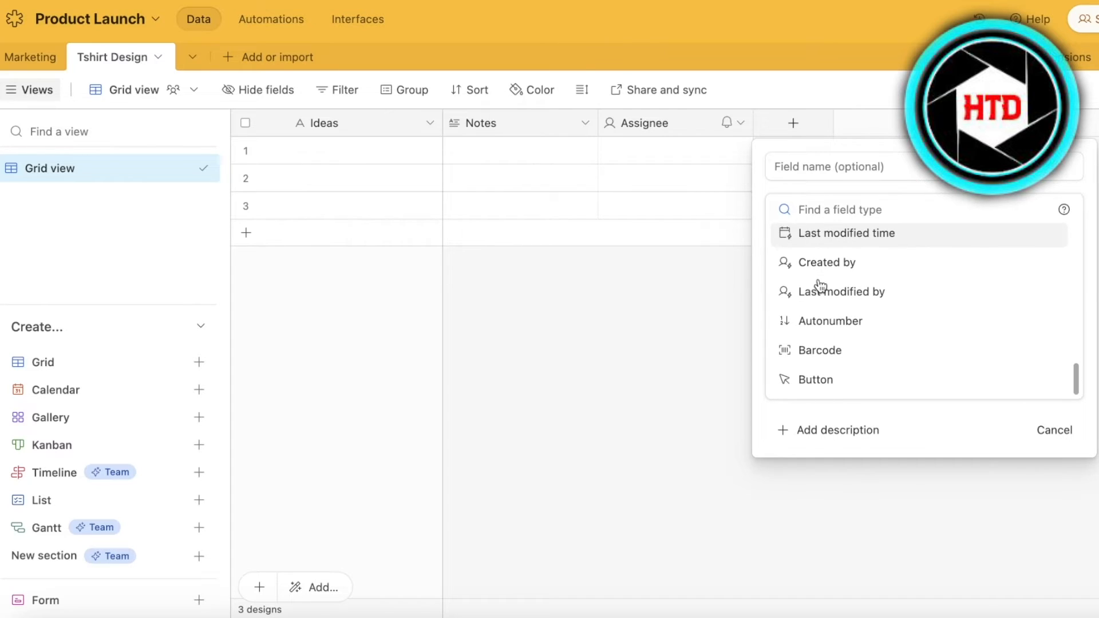
scroll(847, 343, up, 12)
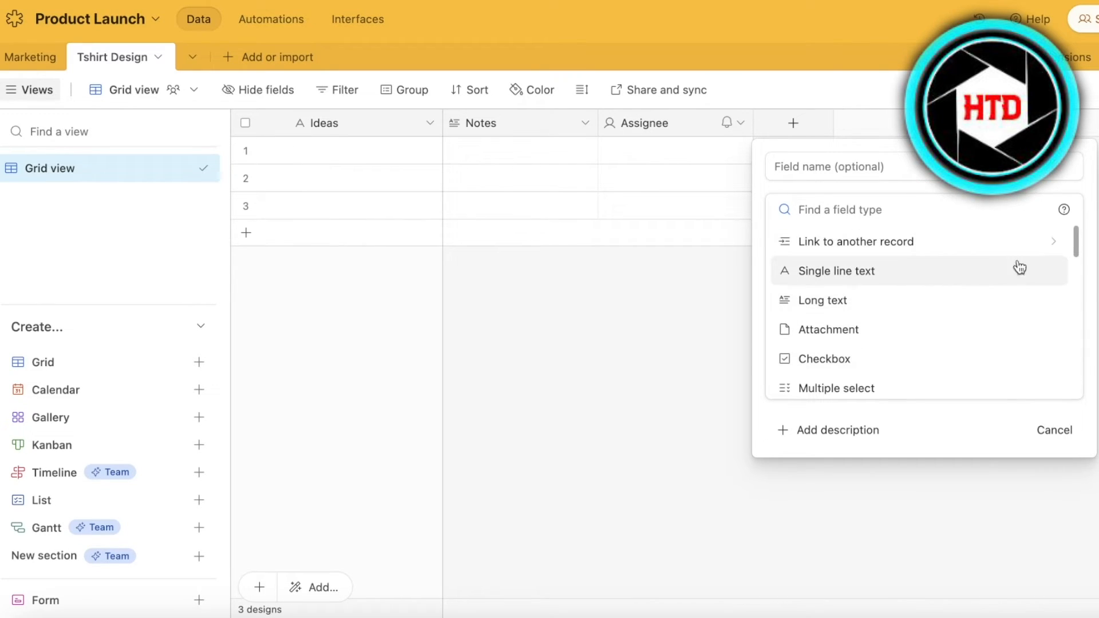
drag(1076, 243, 1072, 248)
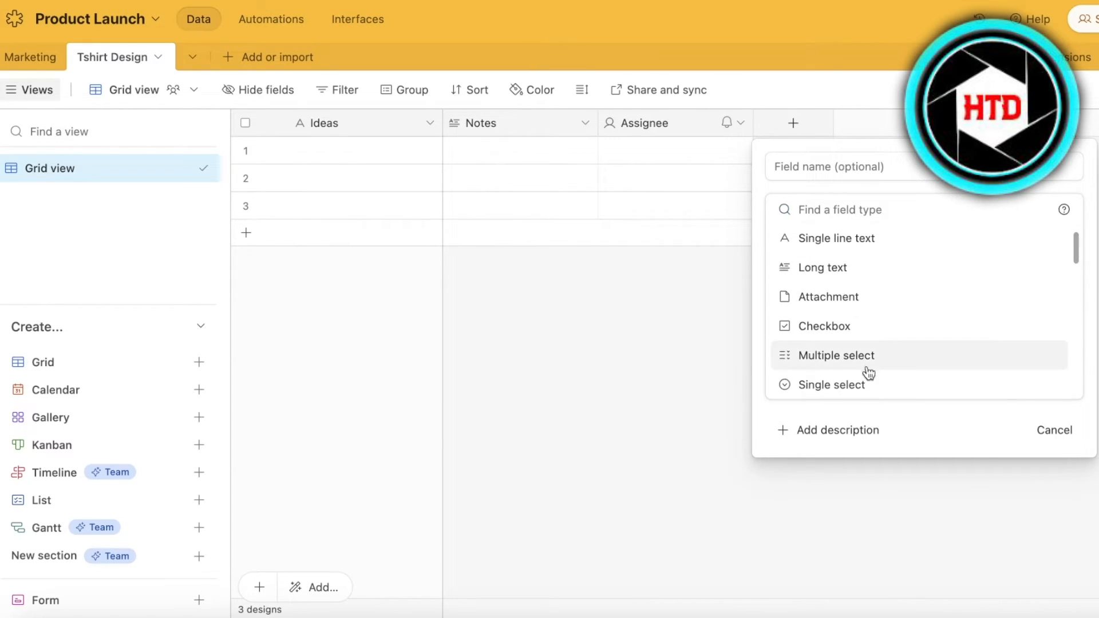
Name the new field Status and set its type to Single select.
click(781, 391)
click(863, 221)
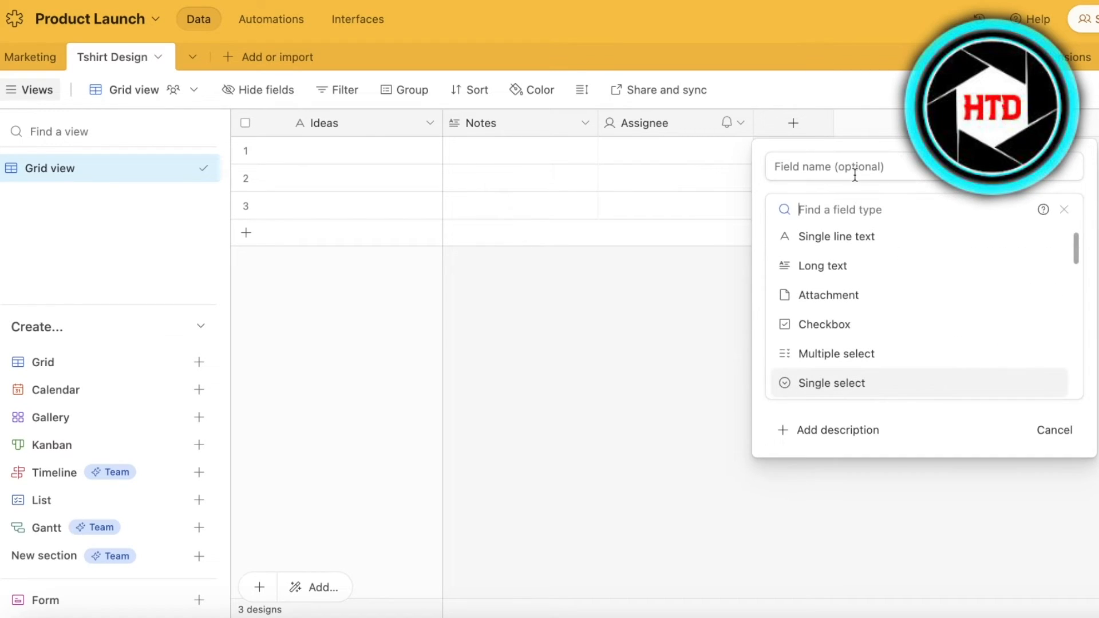
click(853, 171)
text(S)
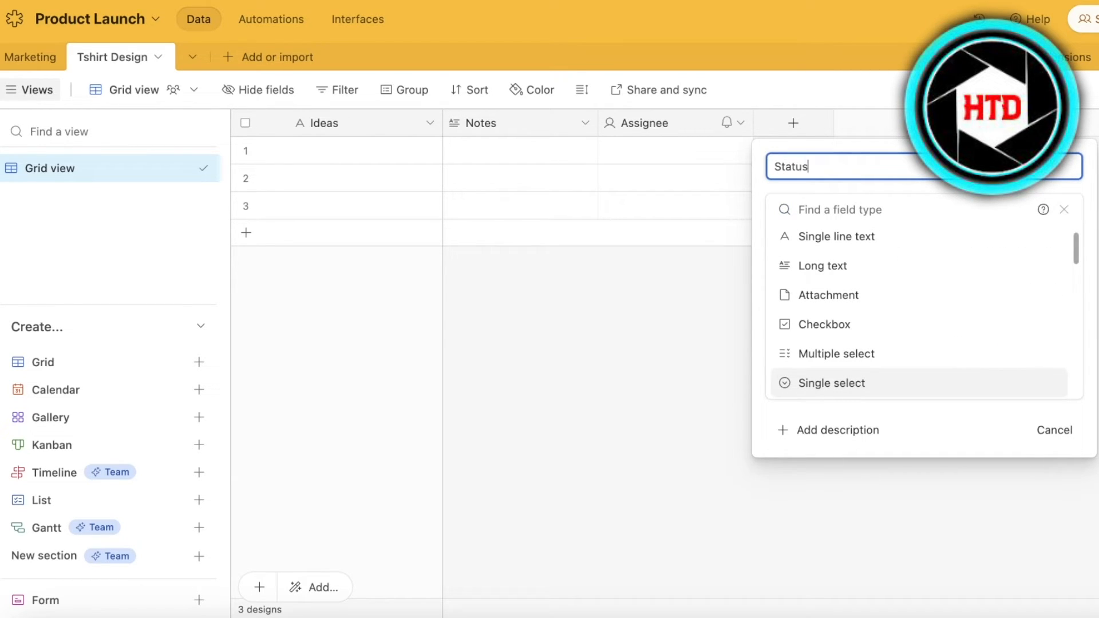
text(tatus)
key(Escape)
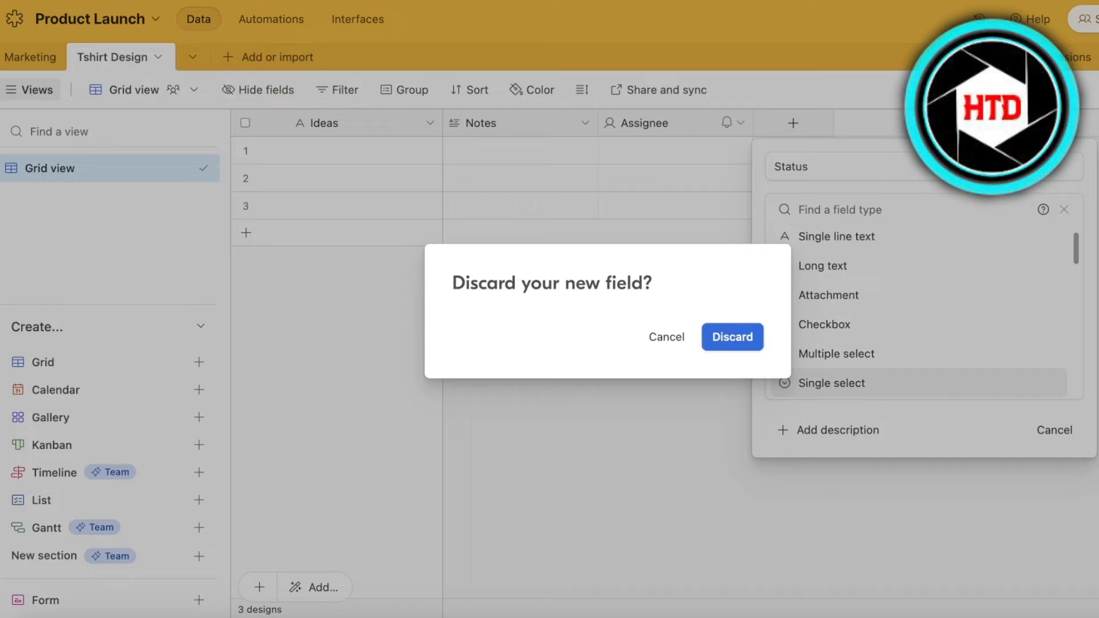
click(674, 339)
click(865, 390)
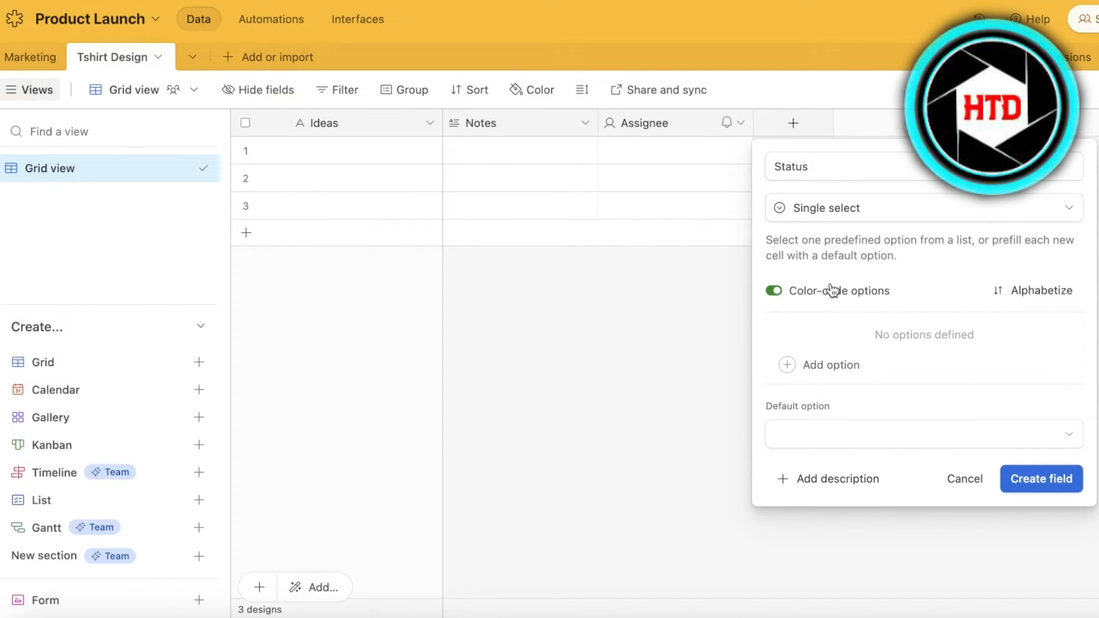
Add the options MISC, APPROVED IDEAS and REJECTED IDEAS to the new Status field.
click(786, 372)
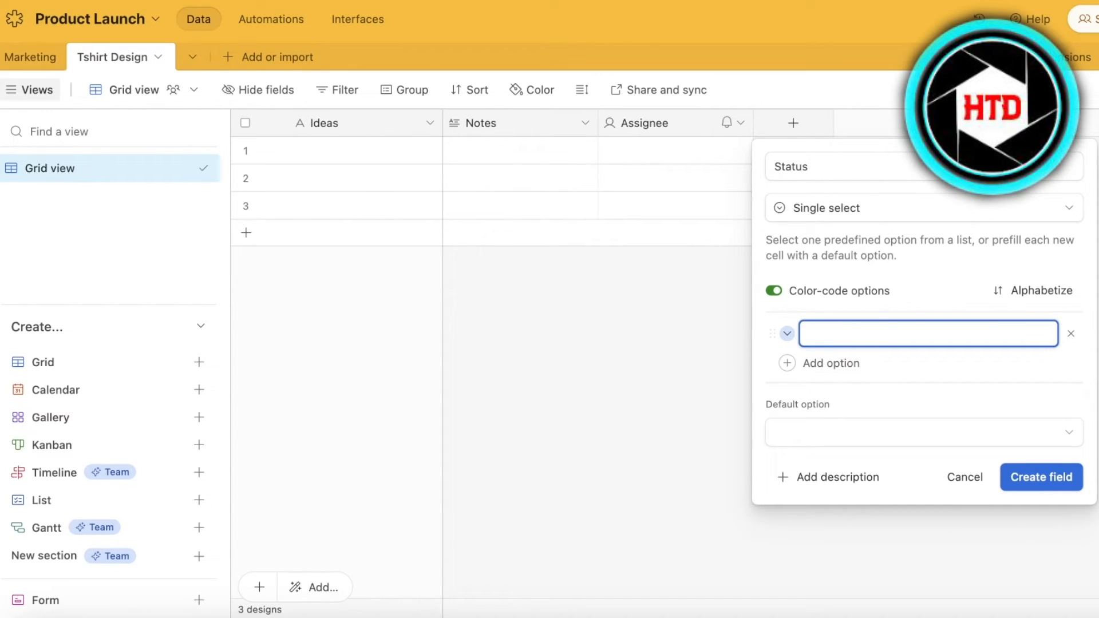
click(807, 360)
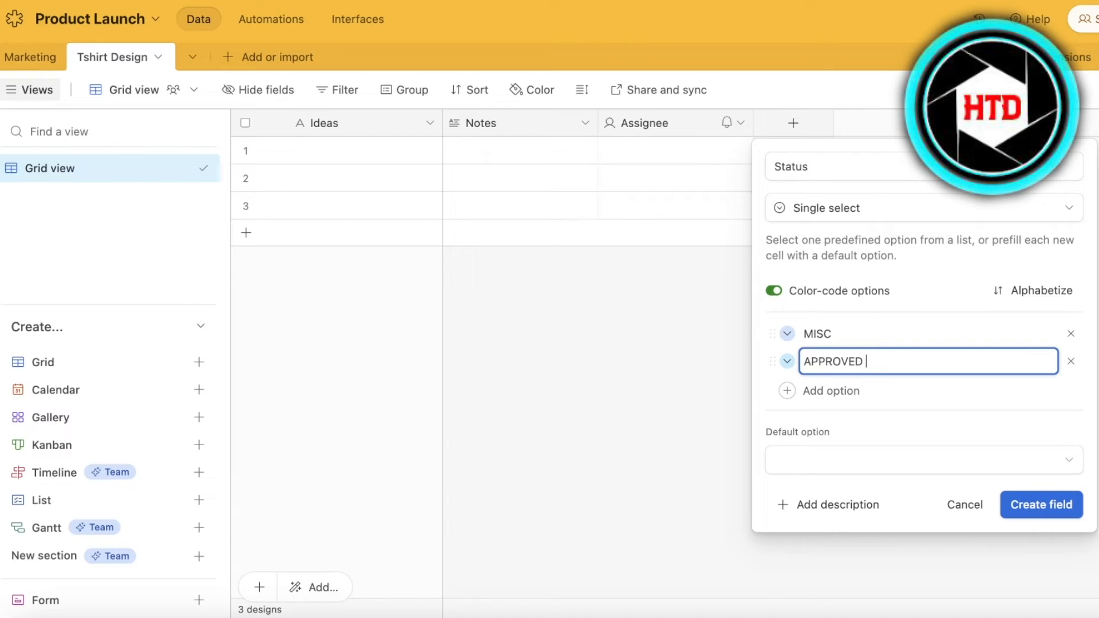
click(828, 391)
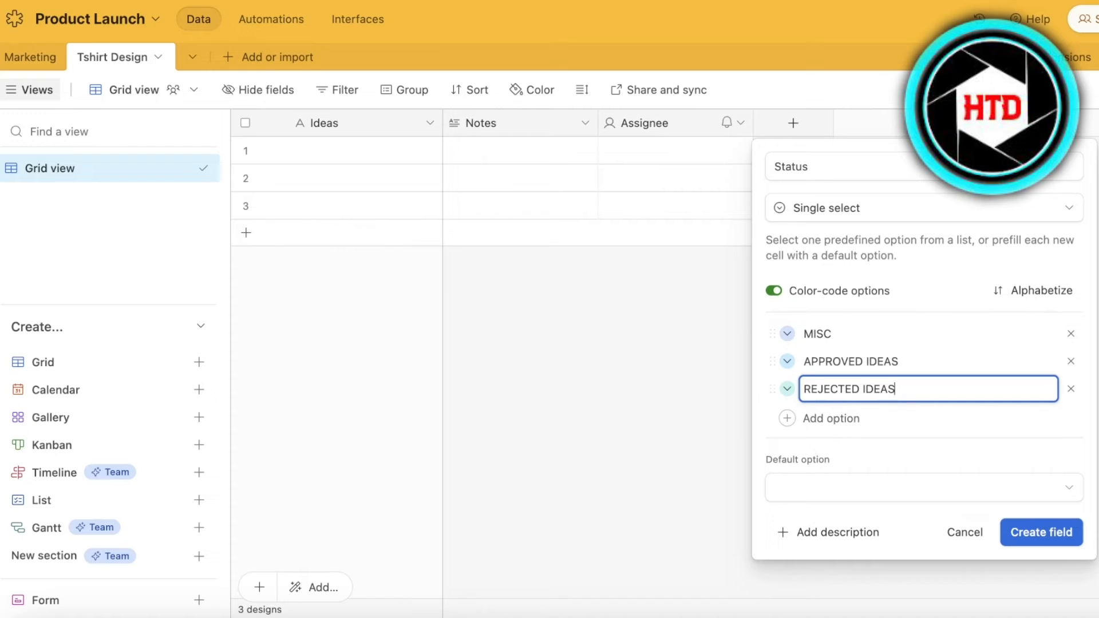
Color-code the options: pink for REJECTED IDEAS, green for APPROVED IDEAS and grey for MISC.
click(787, 389)
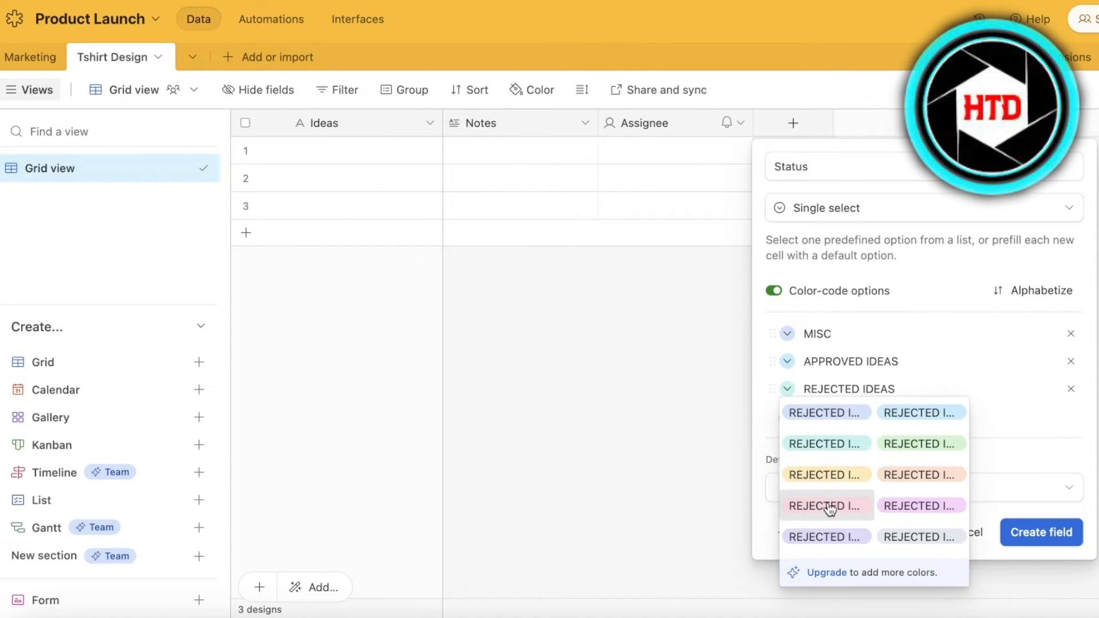
click(828, 507)
click(788, 362)
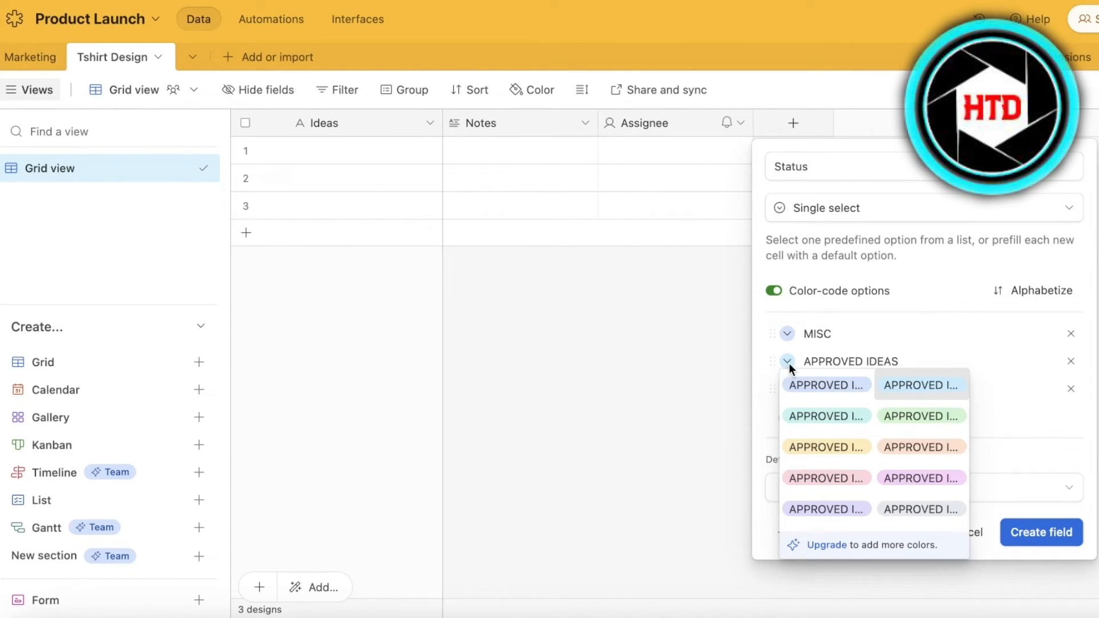
click(838, 433)
click(786, 334)
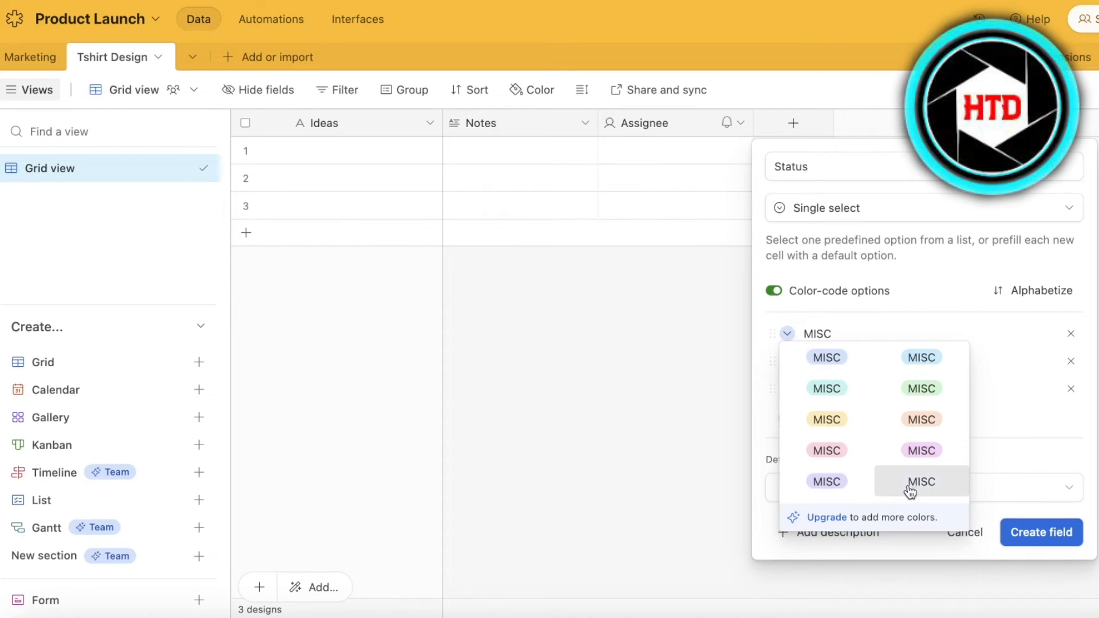
click(910, 487)
Rename the MISC option as Idea and create the Status field with Idea as its default option.
double_click(816, 332)
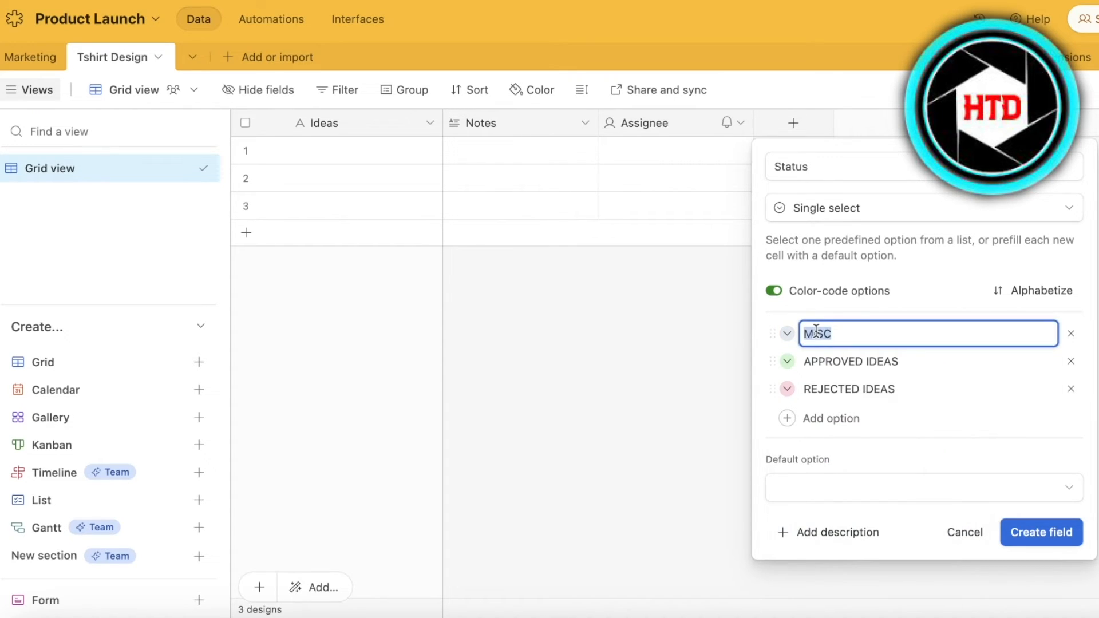
text(N)
click(871, 478)
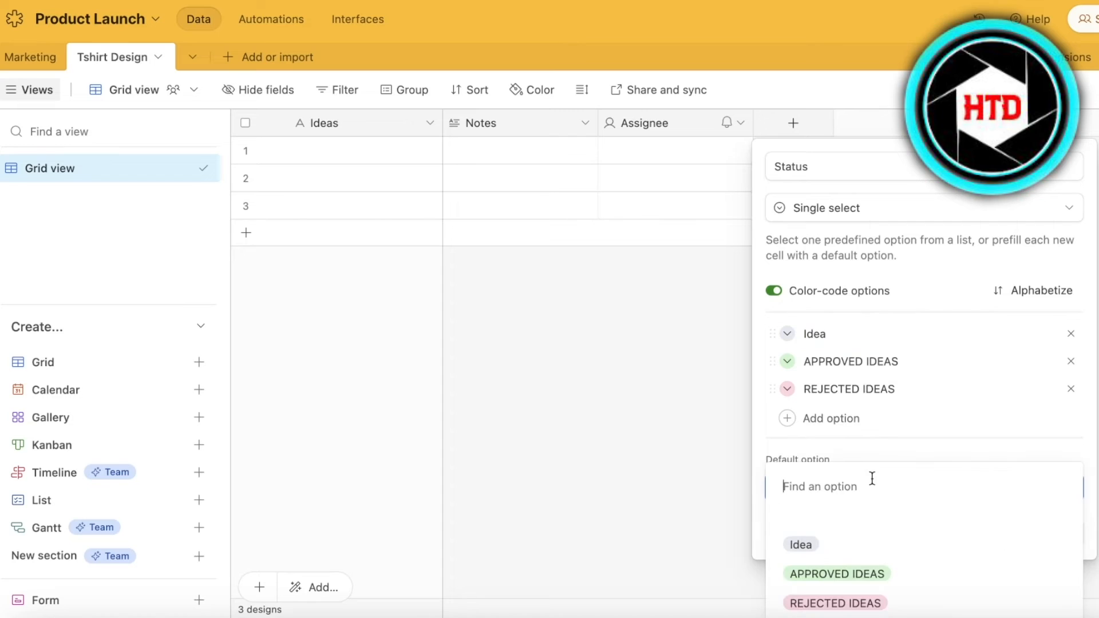
click(836, 544)
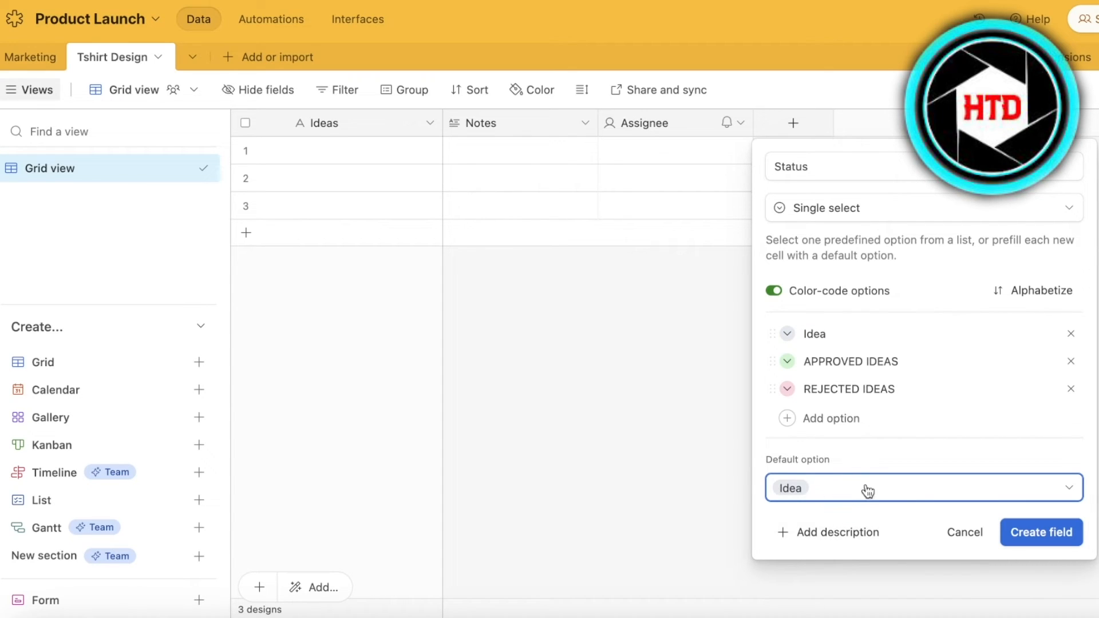
click(1038, 532)
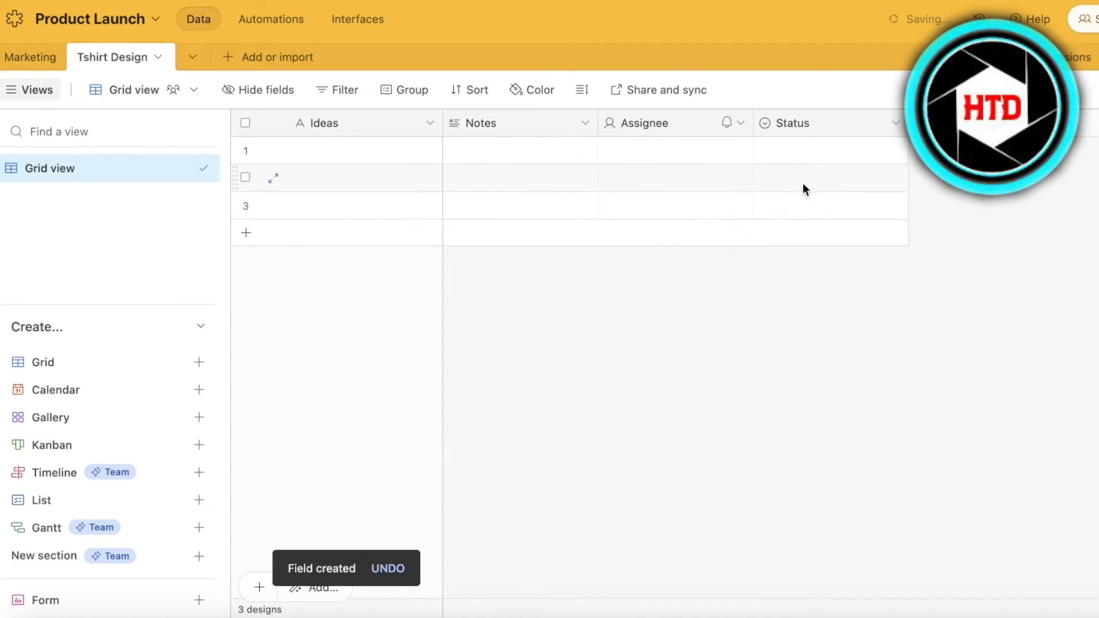
Enter Unicorn, Dogs and Pokemon as ideas in the first three records of the Tshirt Design table.
click(349, 155)
text(A)
key(BackSpace)
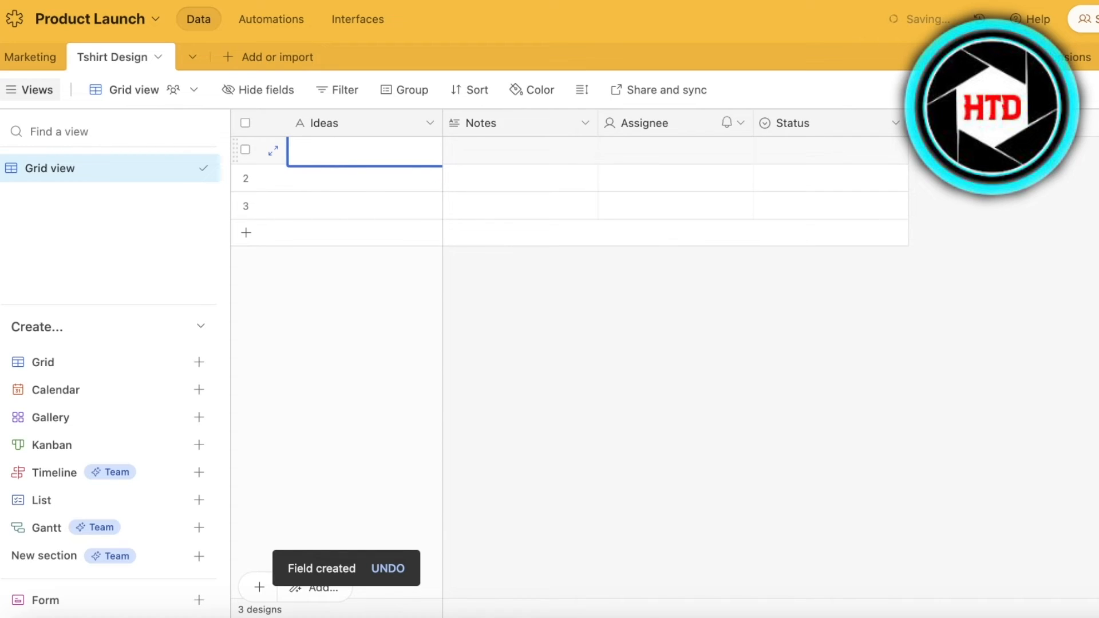
text(Unicorn)
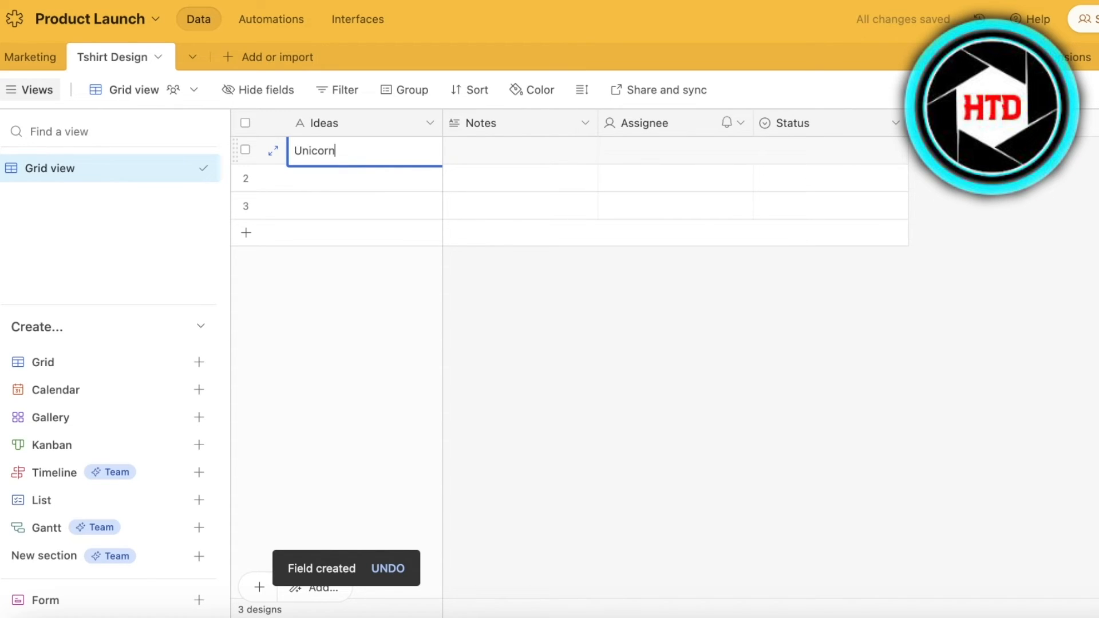
key(shift+Return)
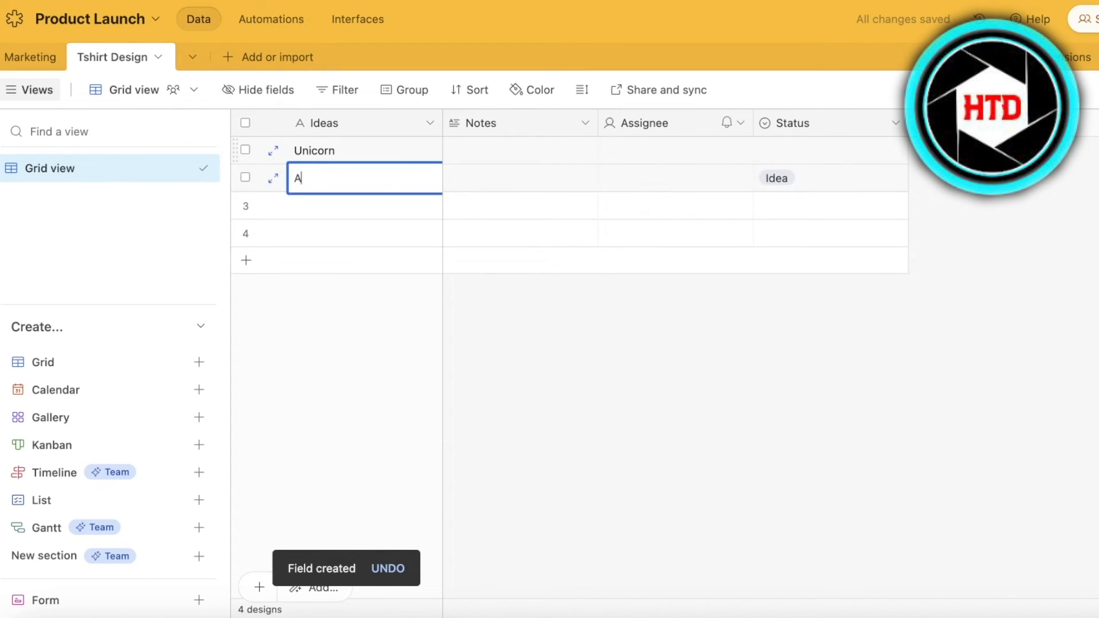
text(Dogs)
key(shift+Return)
text(AK)
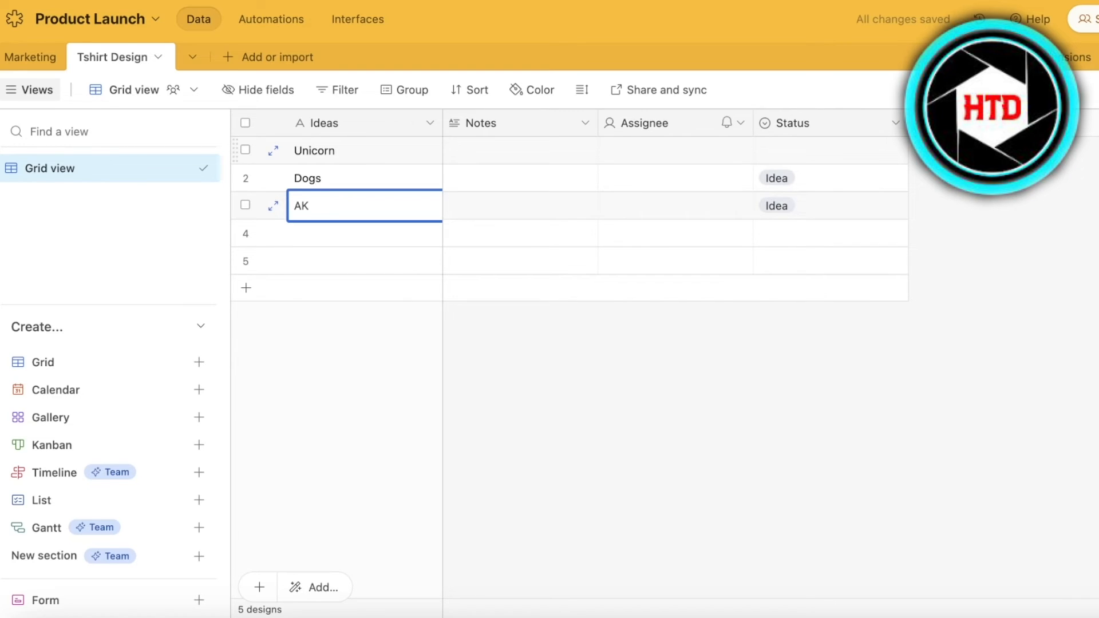
key(BackSpace)
key(BackSpace)
text(Pokemon)
key(shift+Return)
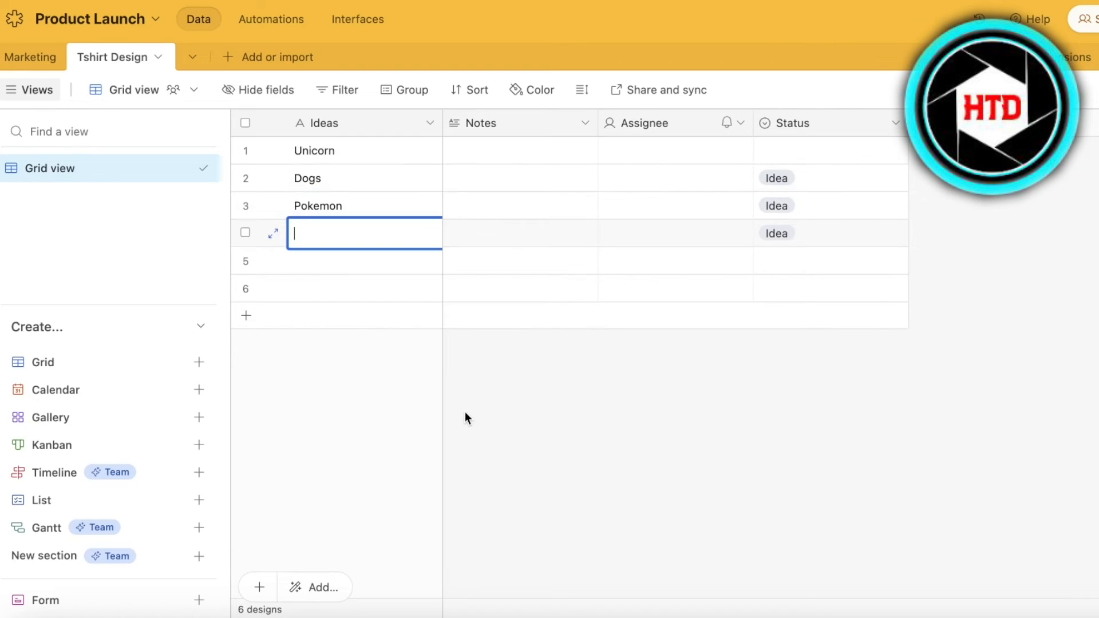
click(464, 411)
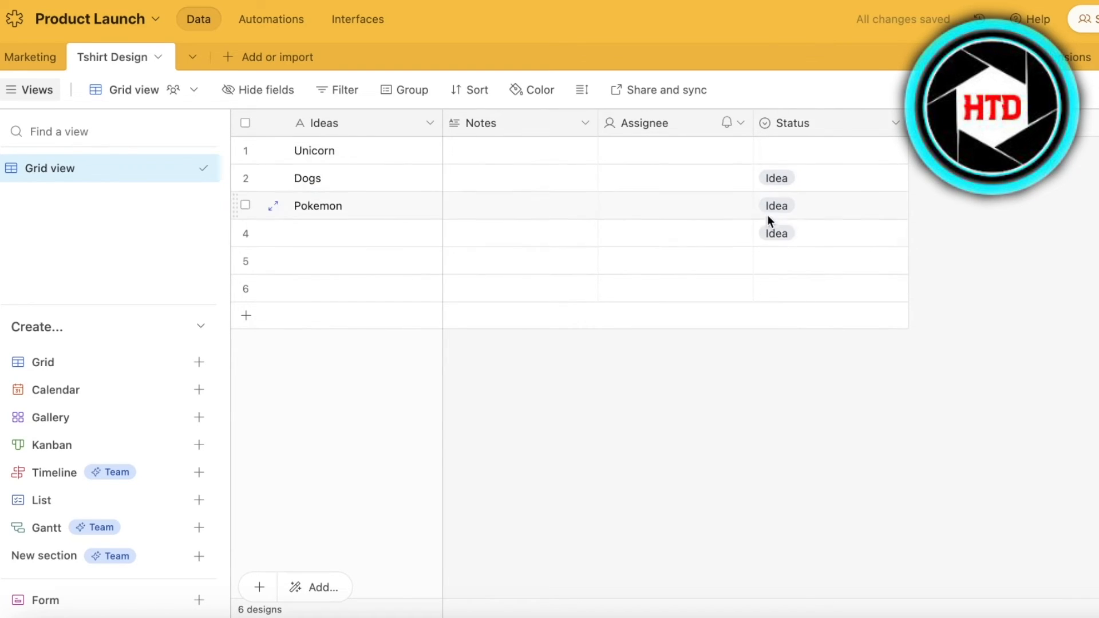
Set the status of the Unicorn idea to APPROVED IDEAS.
click(813, 152)
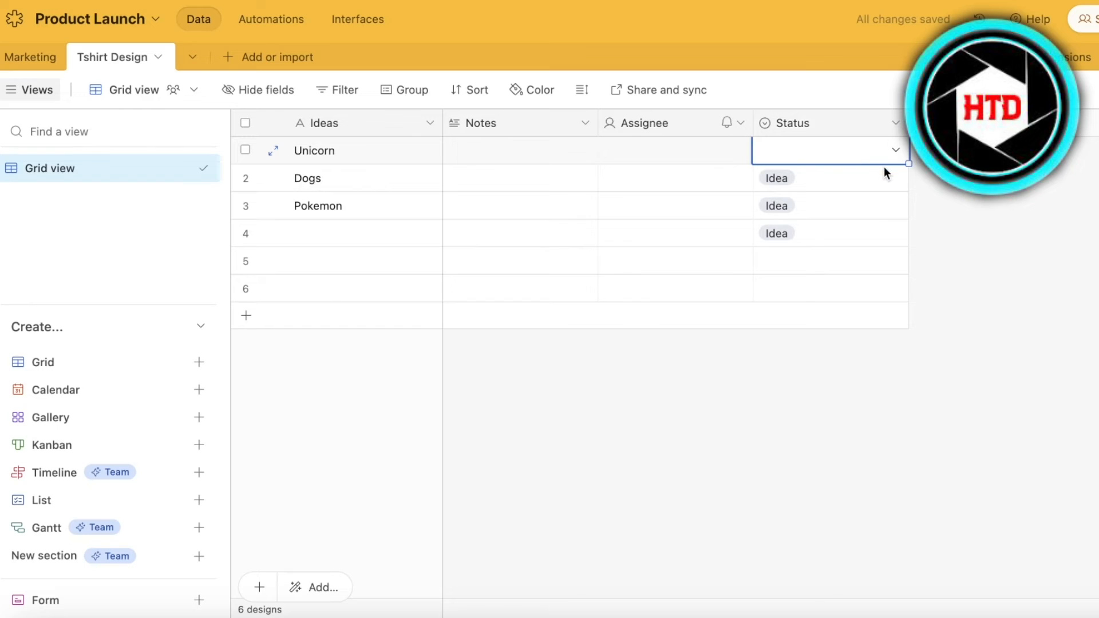
click(889, 152)
click(814, 273)
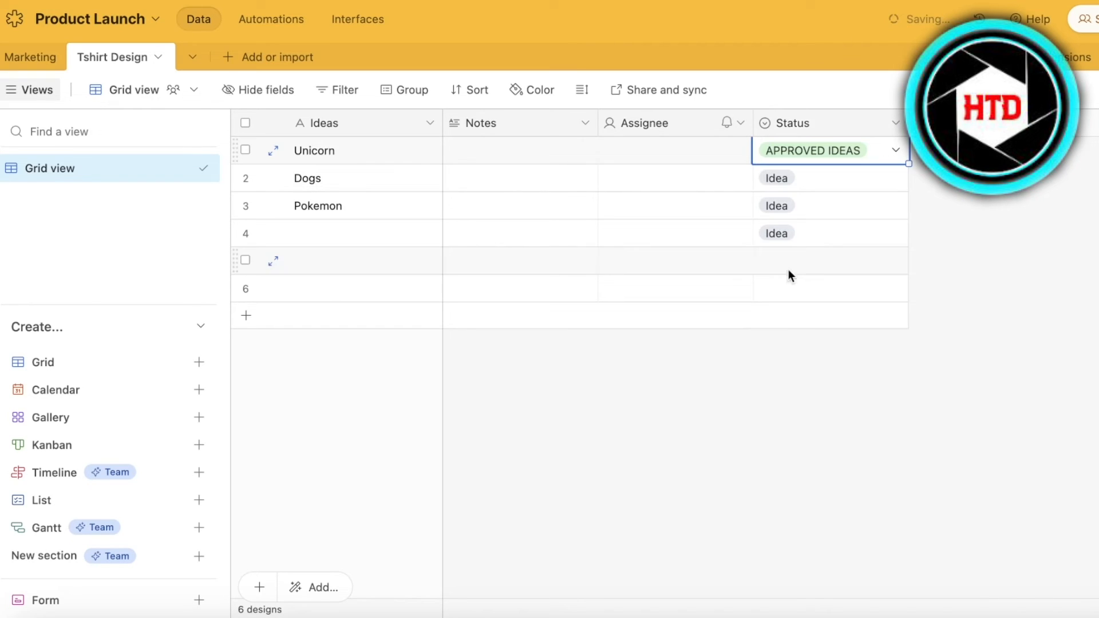
click(871, 187)
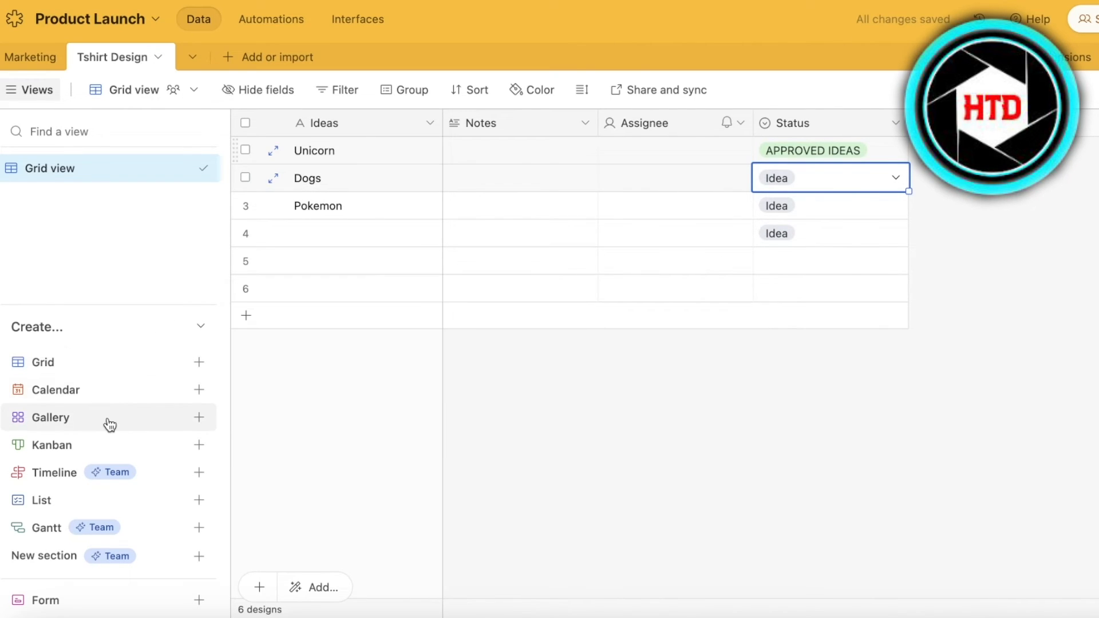
Create a collaborative Kanban view of the designs, grouped by the Status field.
click(98, 445)
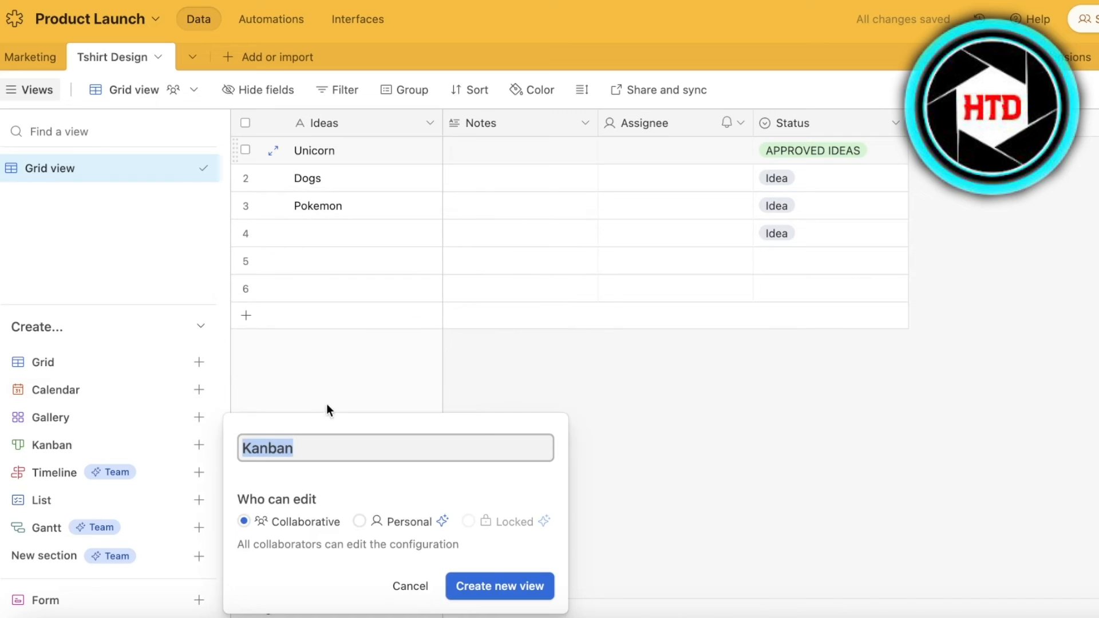
click(503, 582)
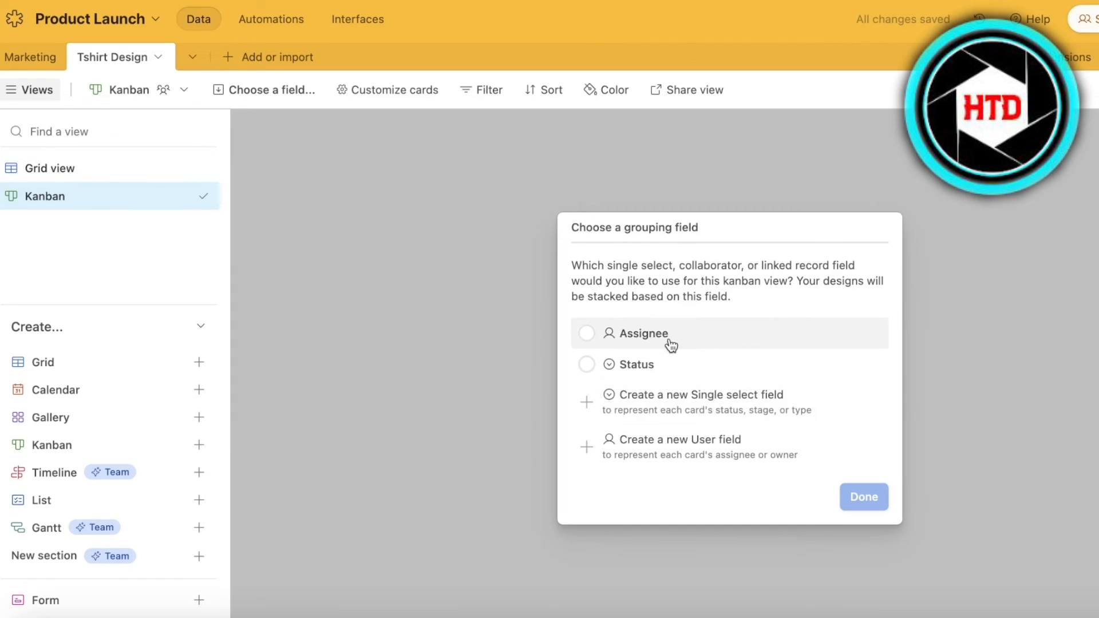
click(630, 364)
click(873, 503)
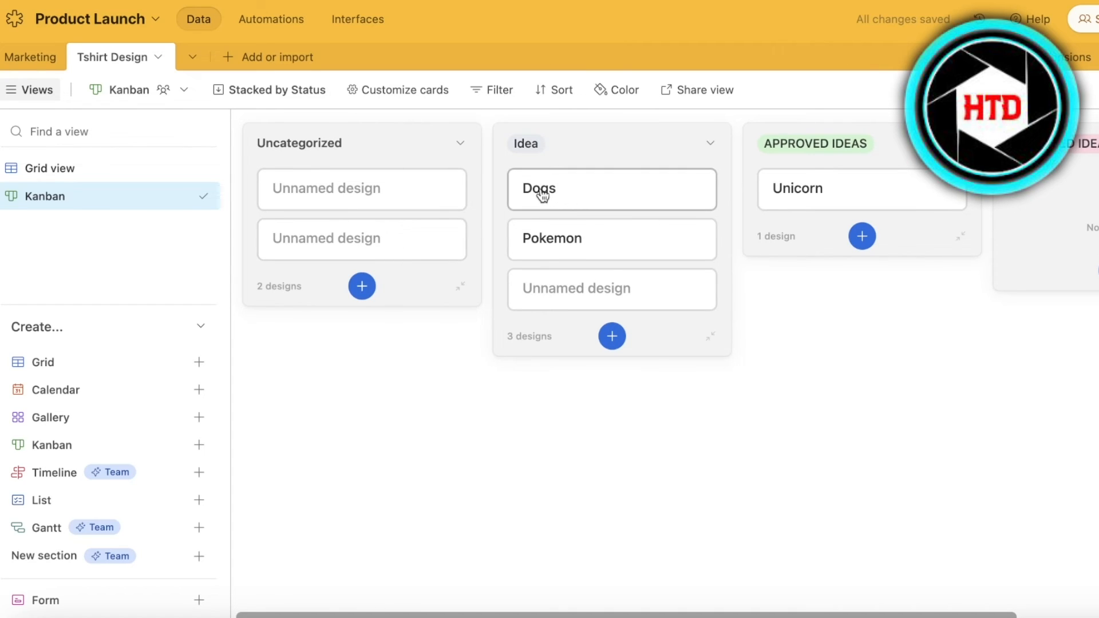
Collapse the Uncategorized stack and add a blank design to the Idea stack.
click(458, 150)
click(467, 329)
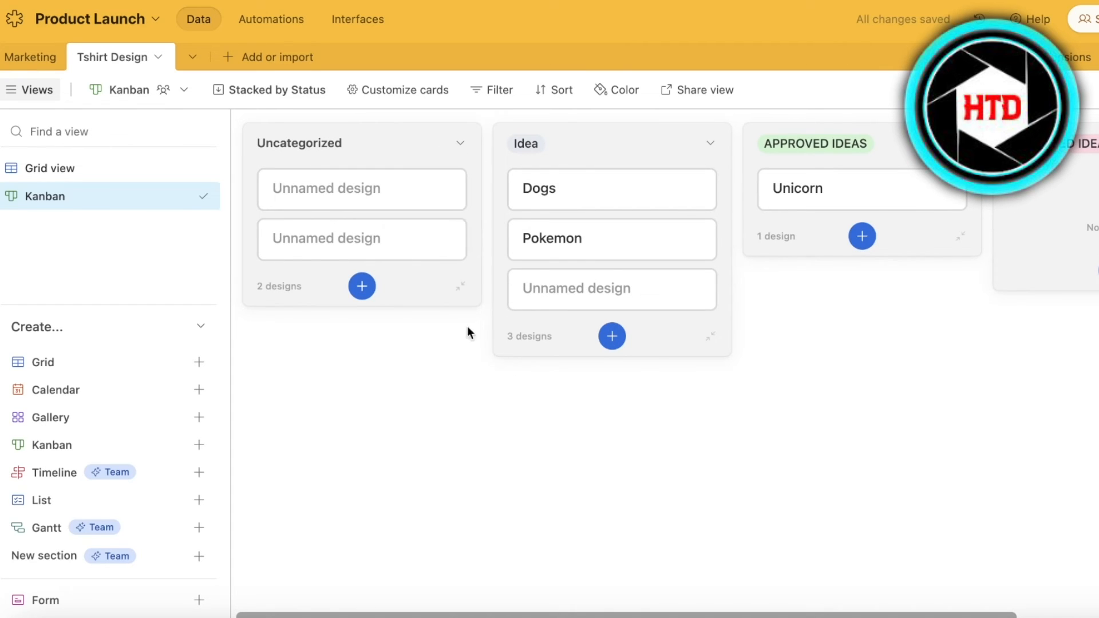
click(457, 143)
click(436, 237)
click(412, 336)
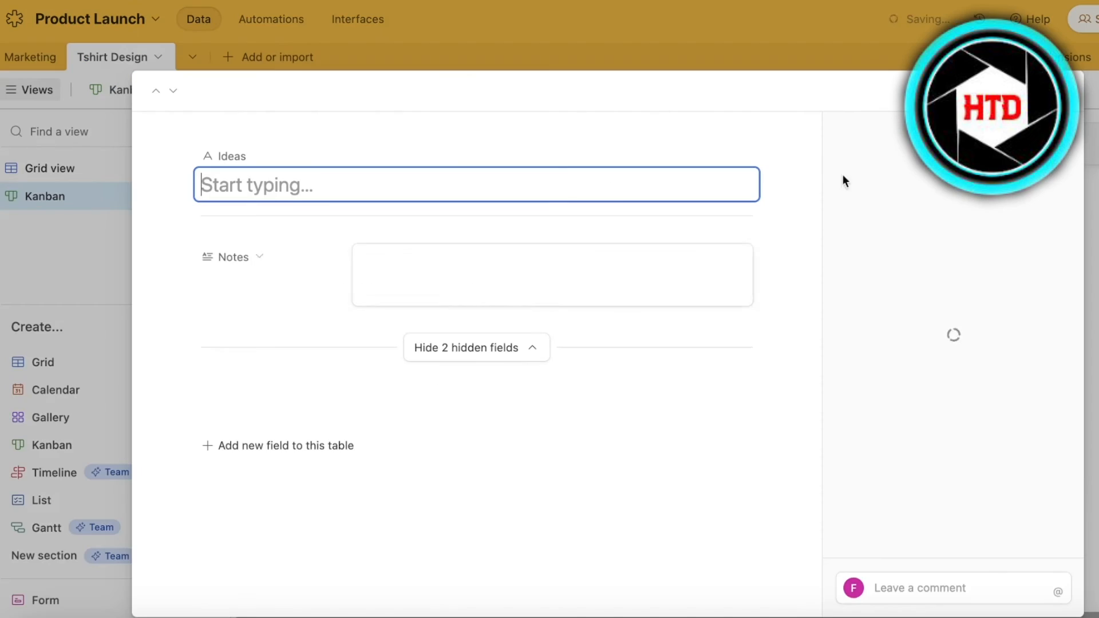
click(1070, 91)
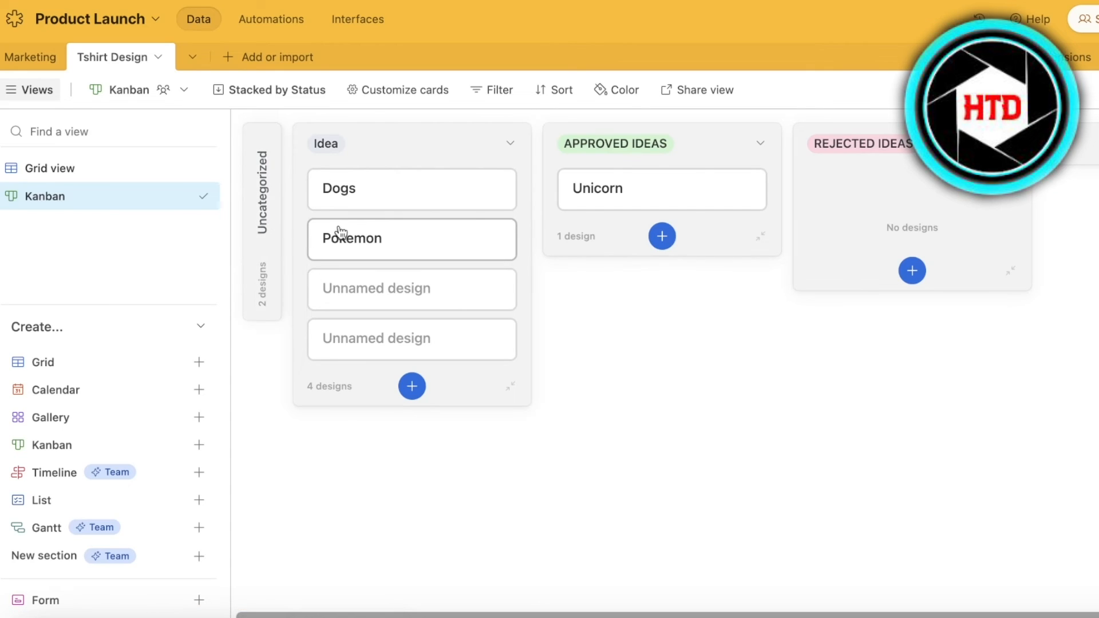
Move the Pokemon card to the REJECTED IDEAS stack and return to the table's Grid view.
drag(341, 232, 829, 206)
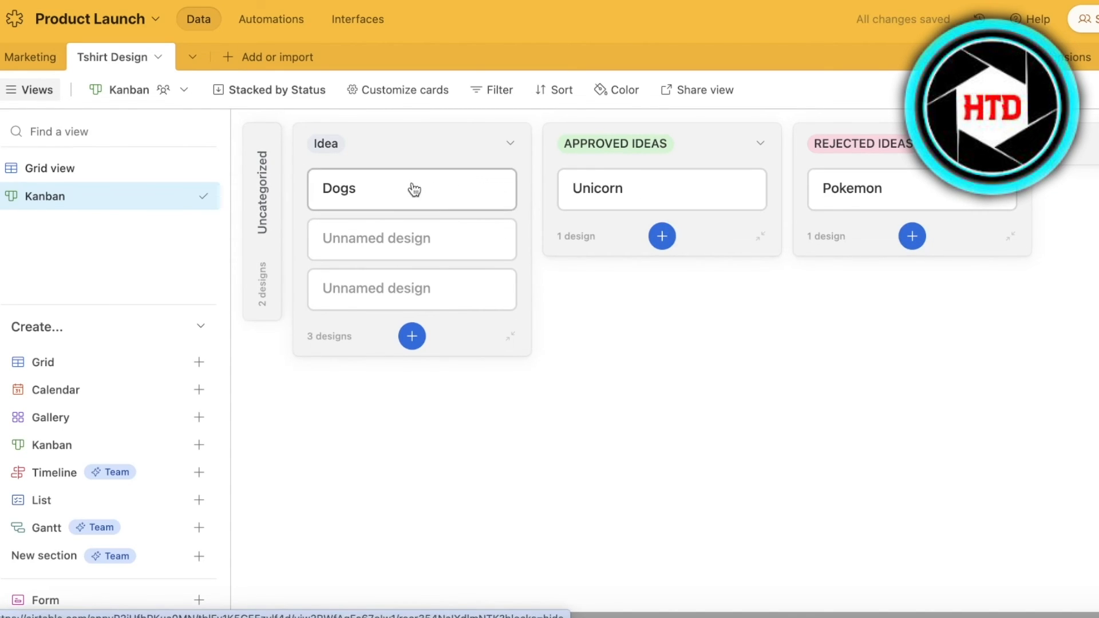
mouse_move(444, 195)
mouse_down()
mouse_move(711, 211)
mouse_move(488, 189)
mouse_move(444, 203)
mouse_up()
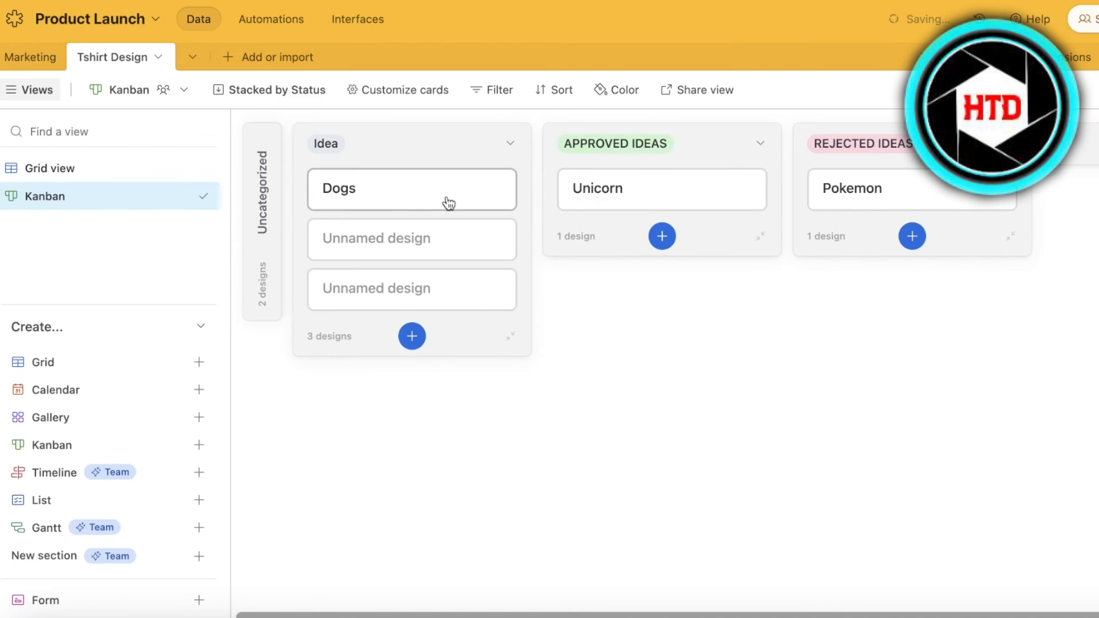
click(98, 169)
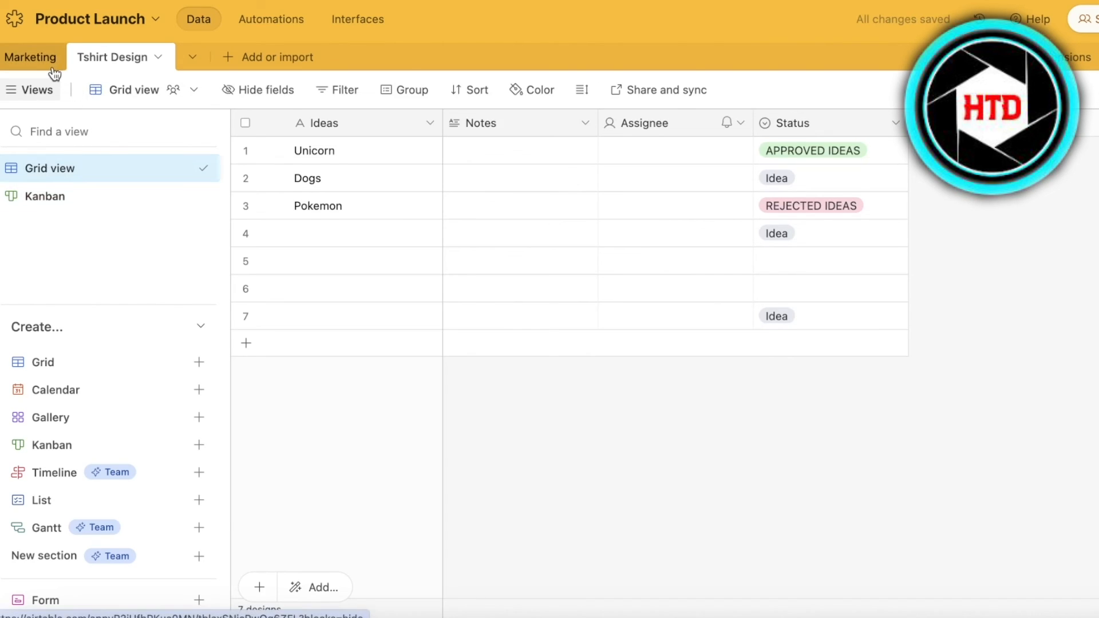
Switch to the Marketing table and browse the featured extensions and scripts in the extension marketplace.
click(51, 67)
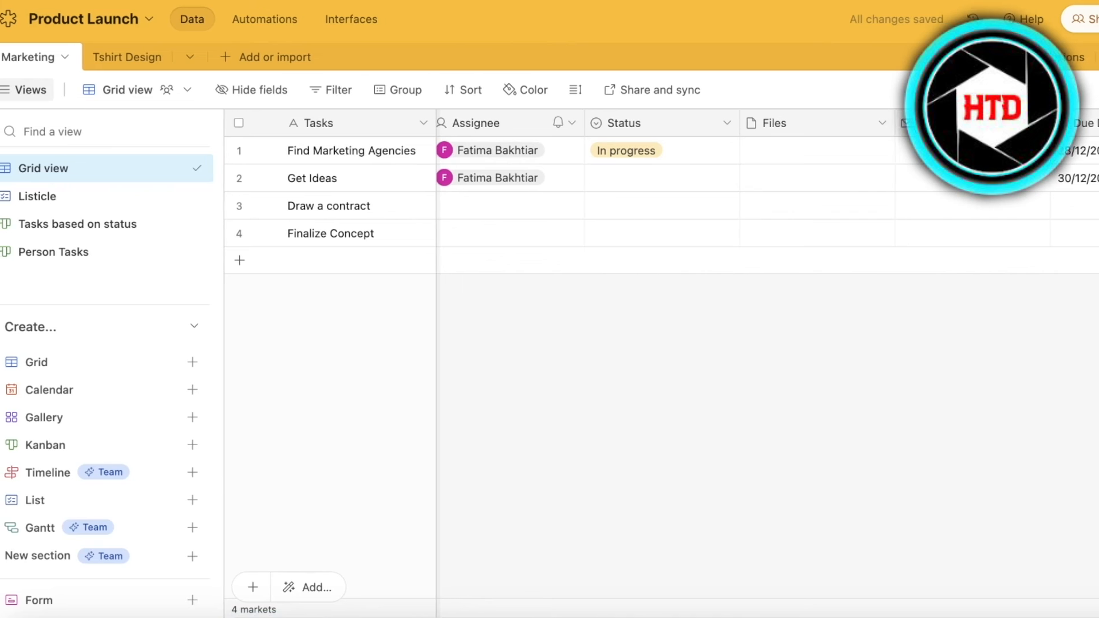
click(1063, 57)
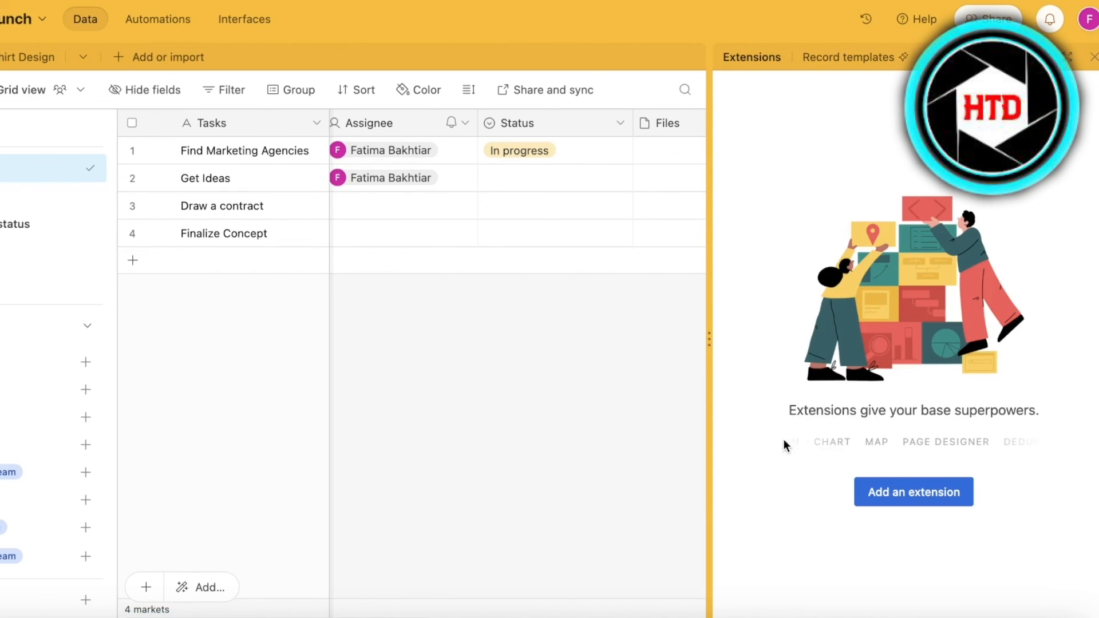
click(890, 483)
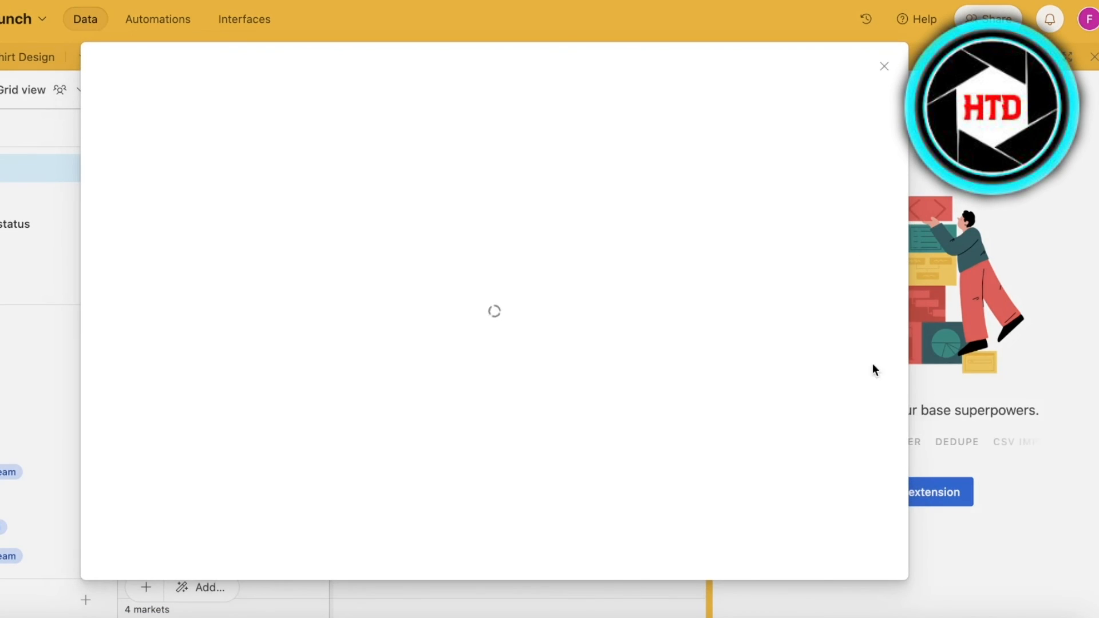
scroll(854, 333, down, 10)
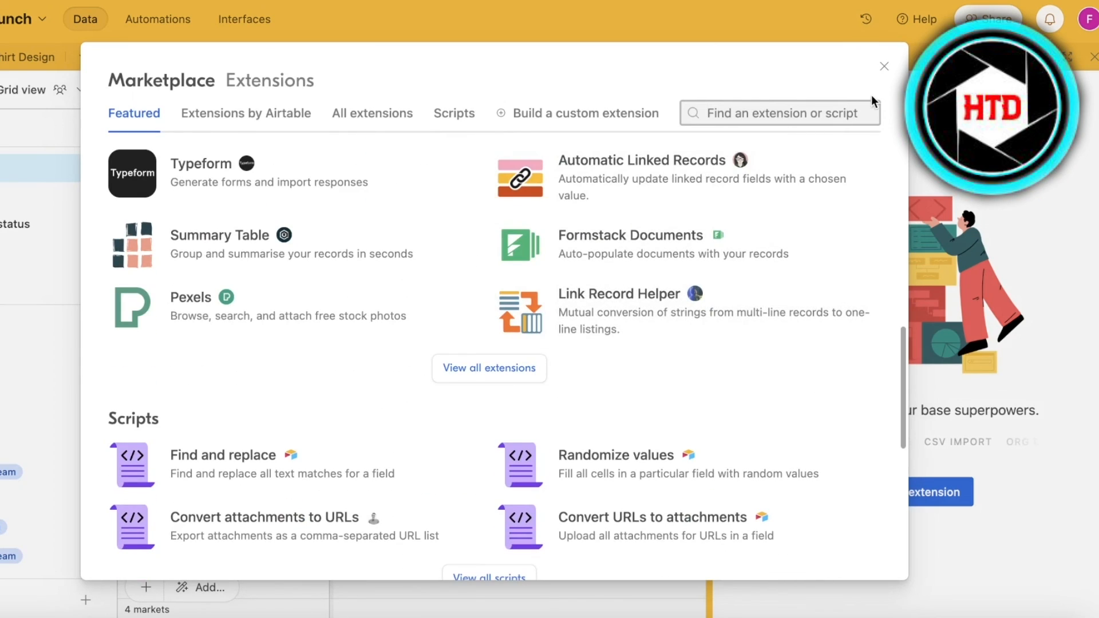
click(884, 66)
click(1094, 57)
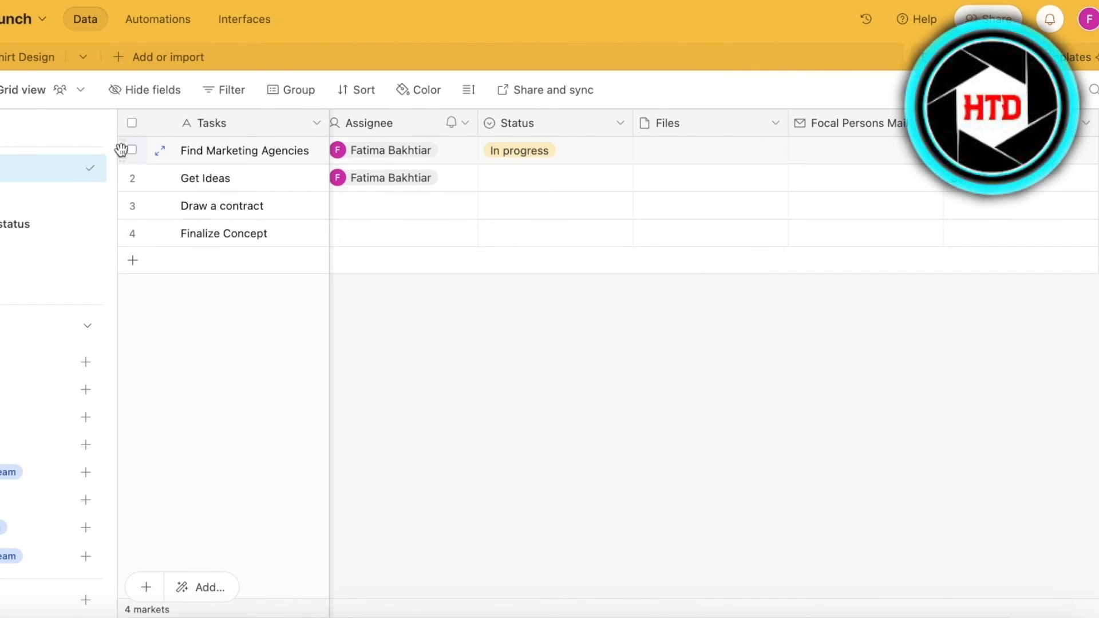
Review the base's automation triggers and the options for starting an interface, then return to the Marketing data.
click(167, 17)
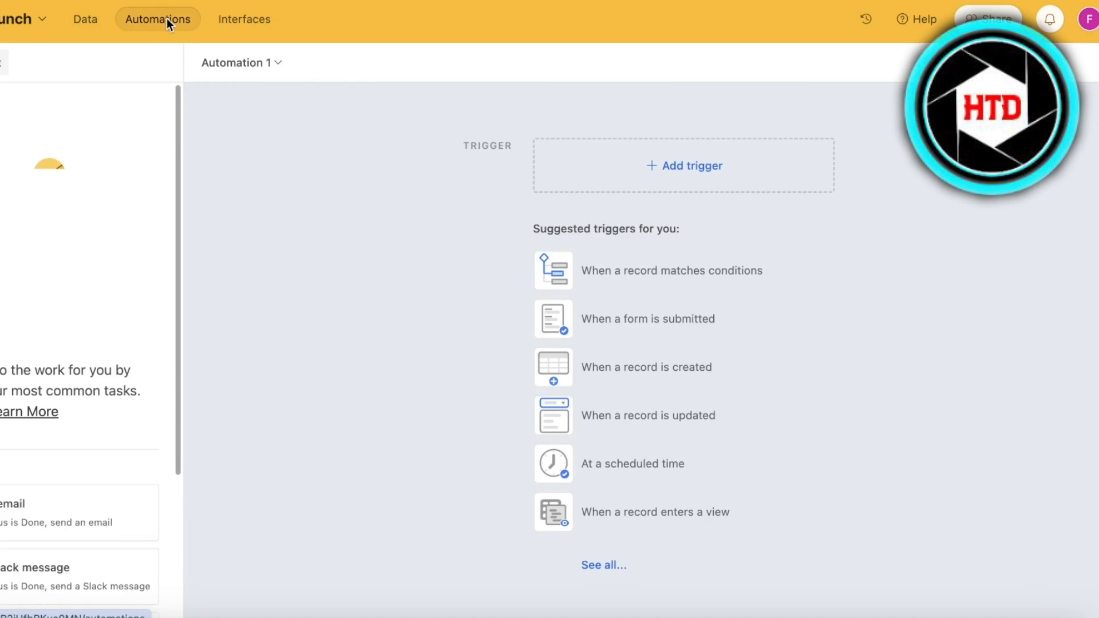
click(220, 21)
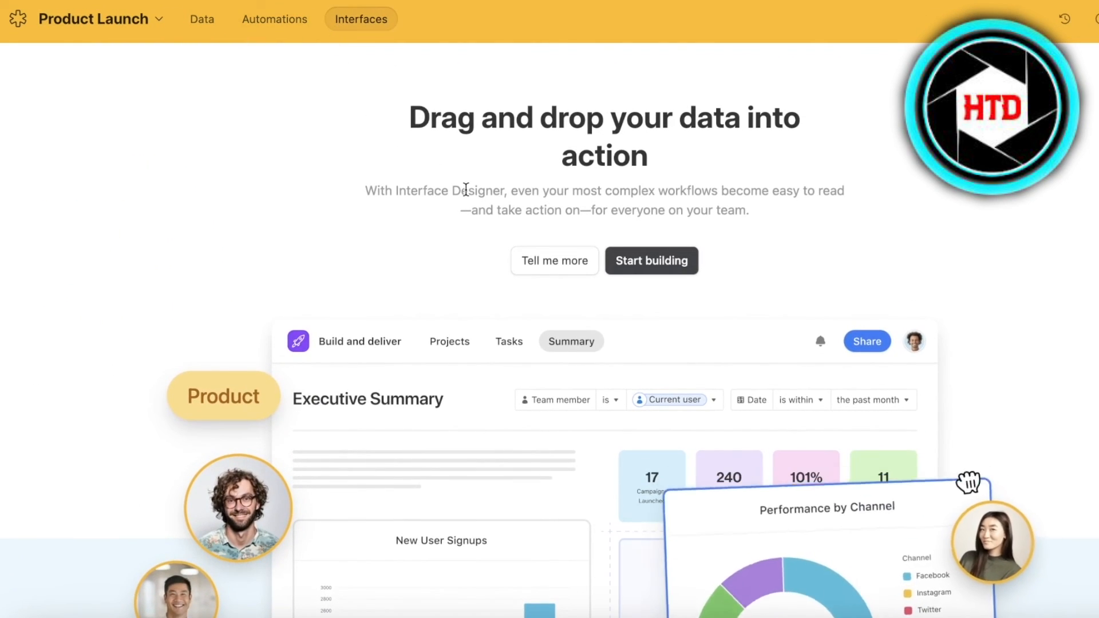
click(187, 23)
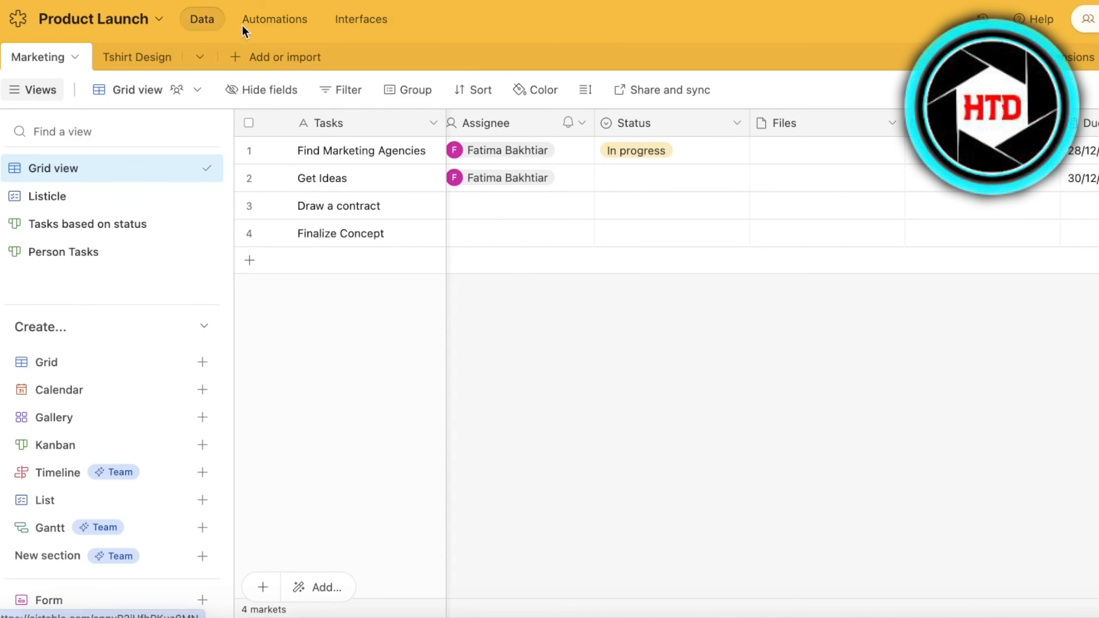
click(349, 22)
click(650, 261)
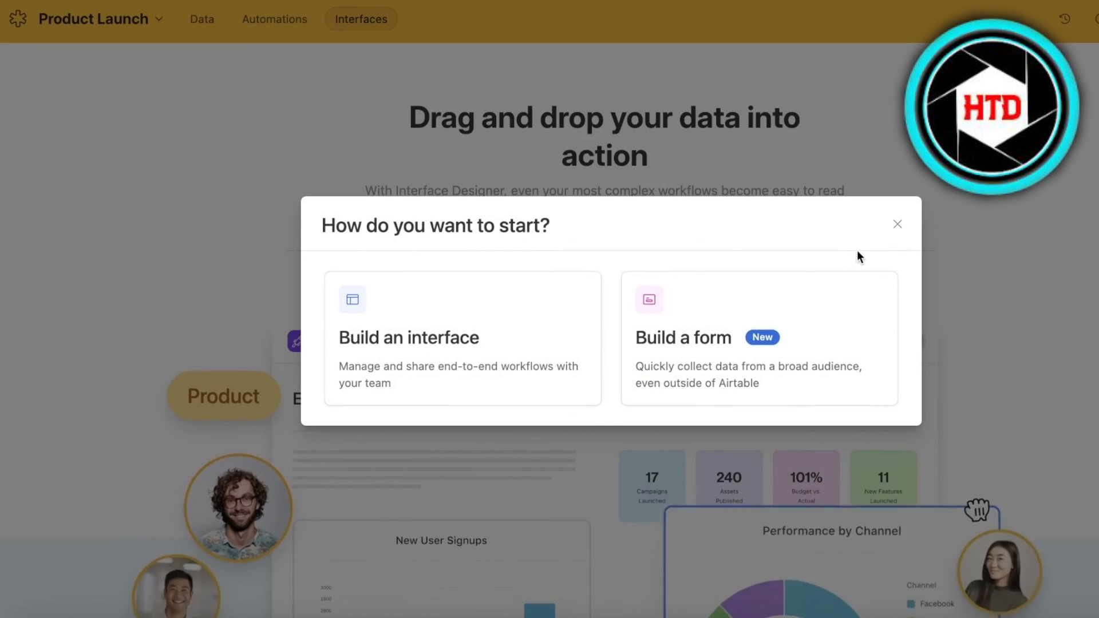
click(896, 224)
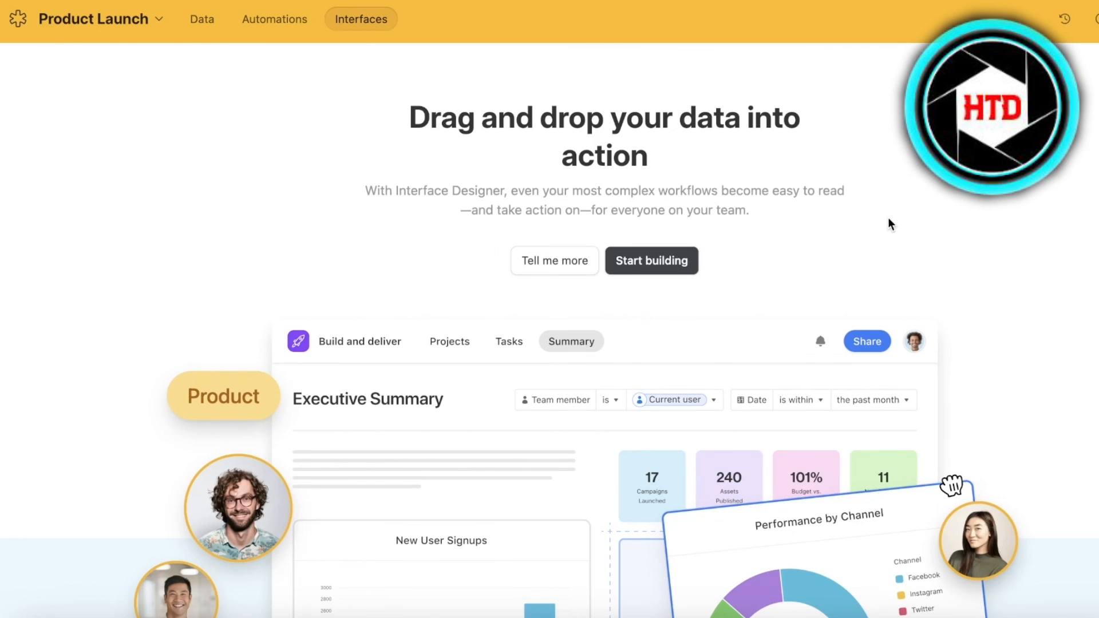
click(203, 26)
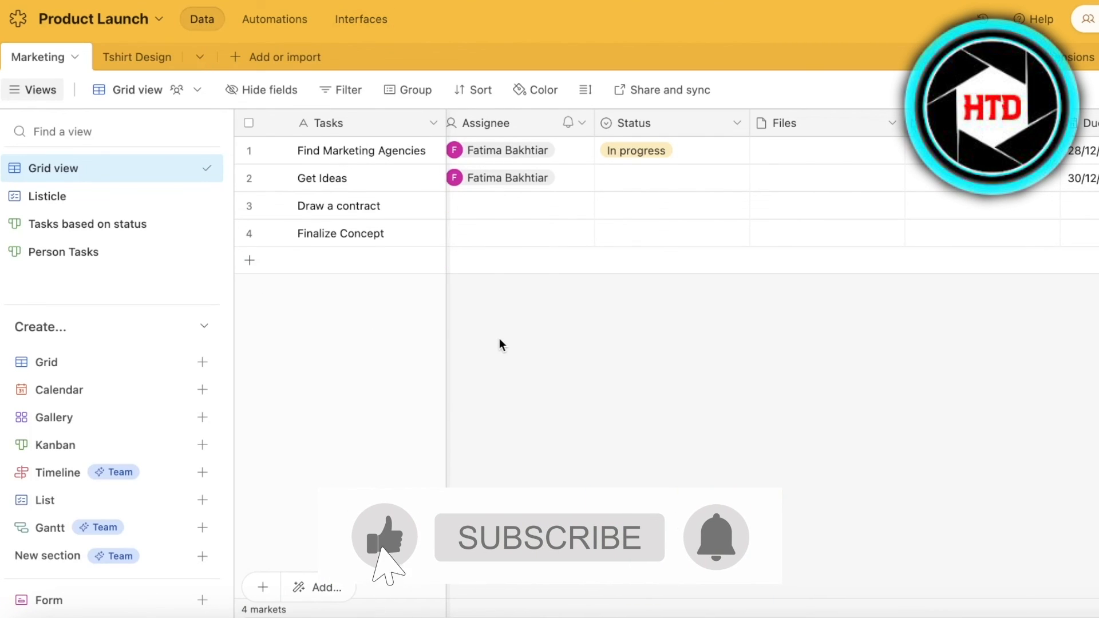